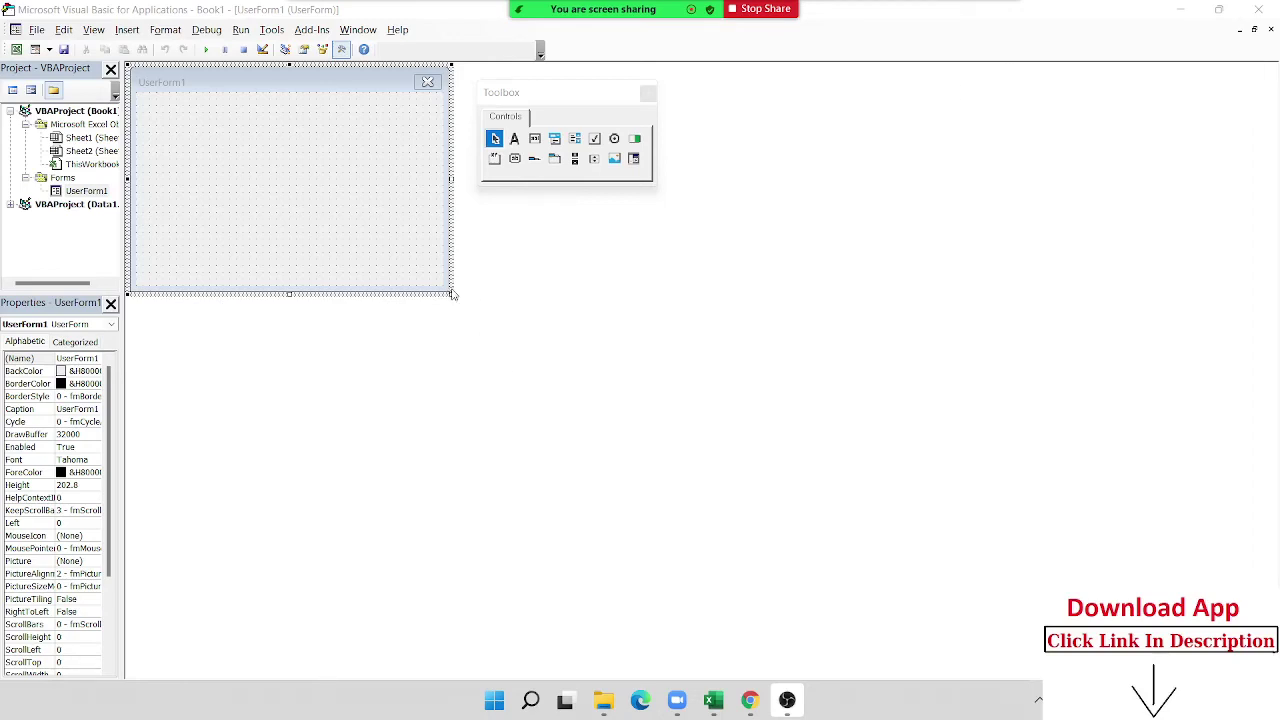
# - Enlarge UserForm1 and draw a text box near the top of the form
pyautogui.moveTo(451, 294); pyautogui.dragTo(470, 350)
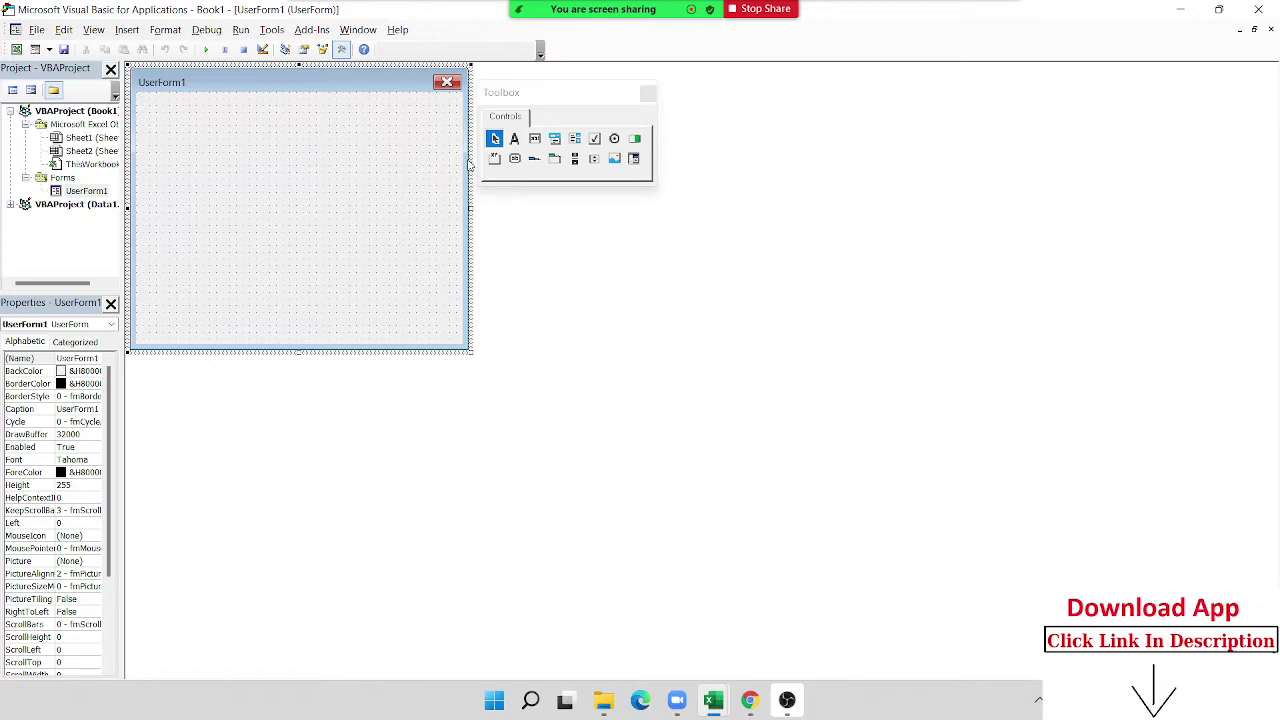
pyautogui.click(533, 141)
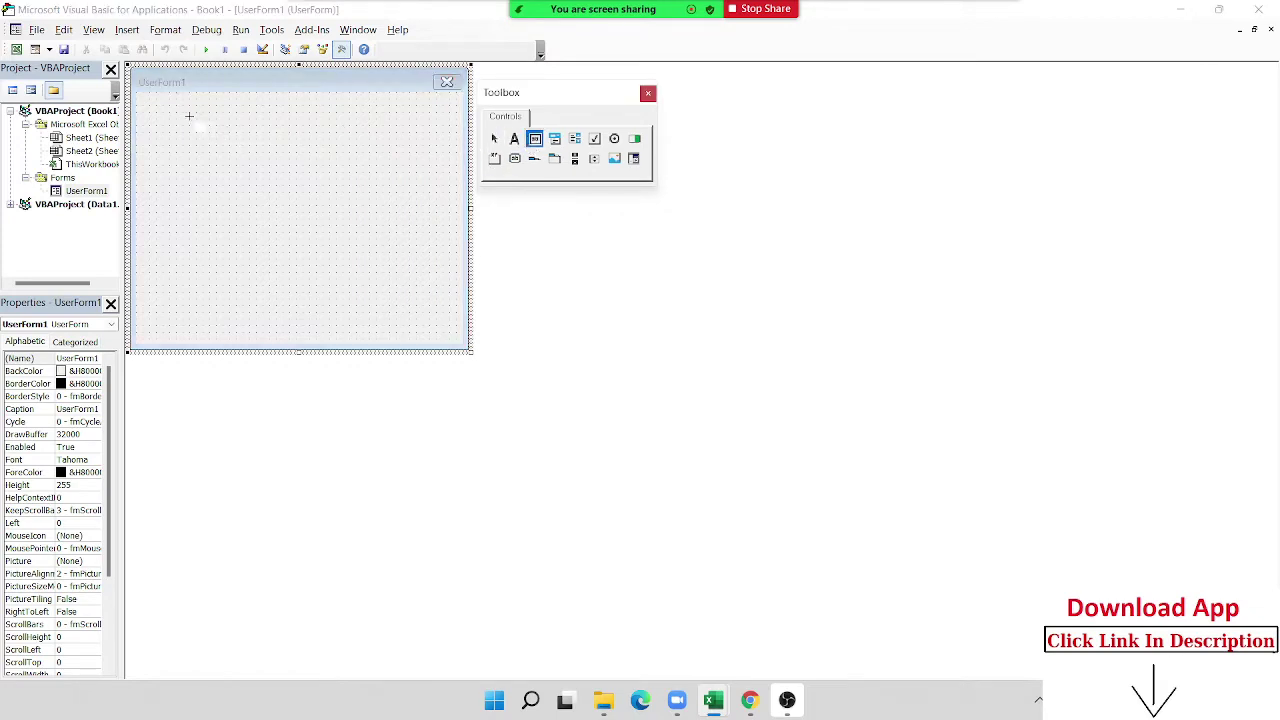
pyautogui.moveTo(183, 112)
pyautogui.mouseDown()
pyautogui.moveTo(248, 153)
pyautogui.moveTo(254, 142)
pyautogui.mouseUp()
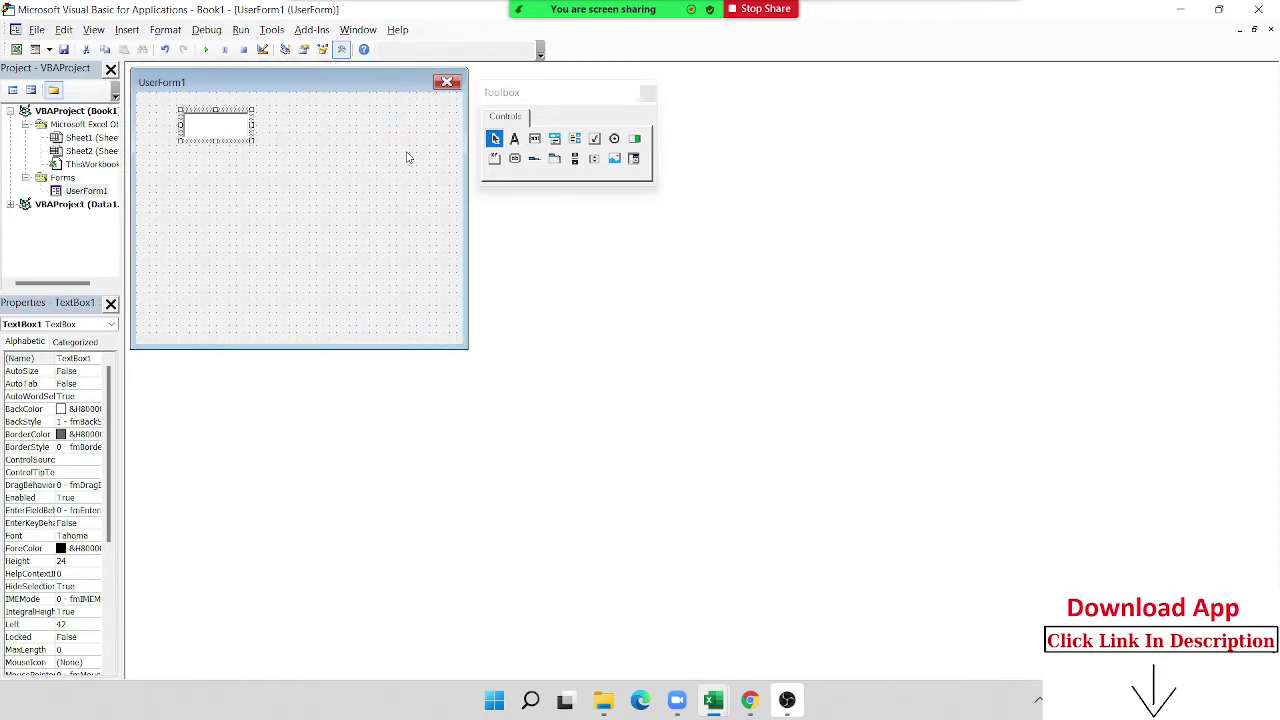
# - Add a label captioned 'A/C', autosized and lined up left of the text box
pyautogui.click(514, 139)
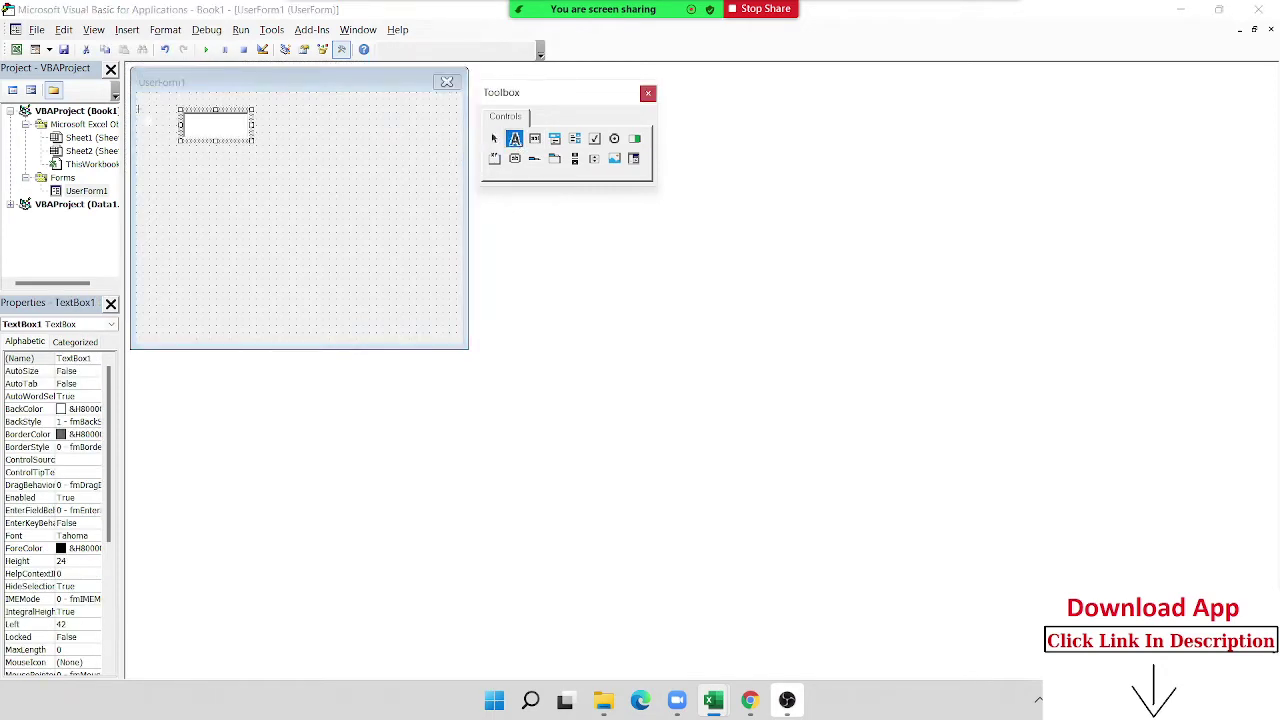
pyautogui.moveTo(137, 105)
pyautogui.mouseDown()
pyautogui.moveTo(163, 152)
pyautogui.moveTo(172, 136)
pyautogui.mouseUp()
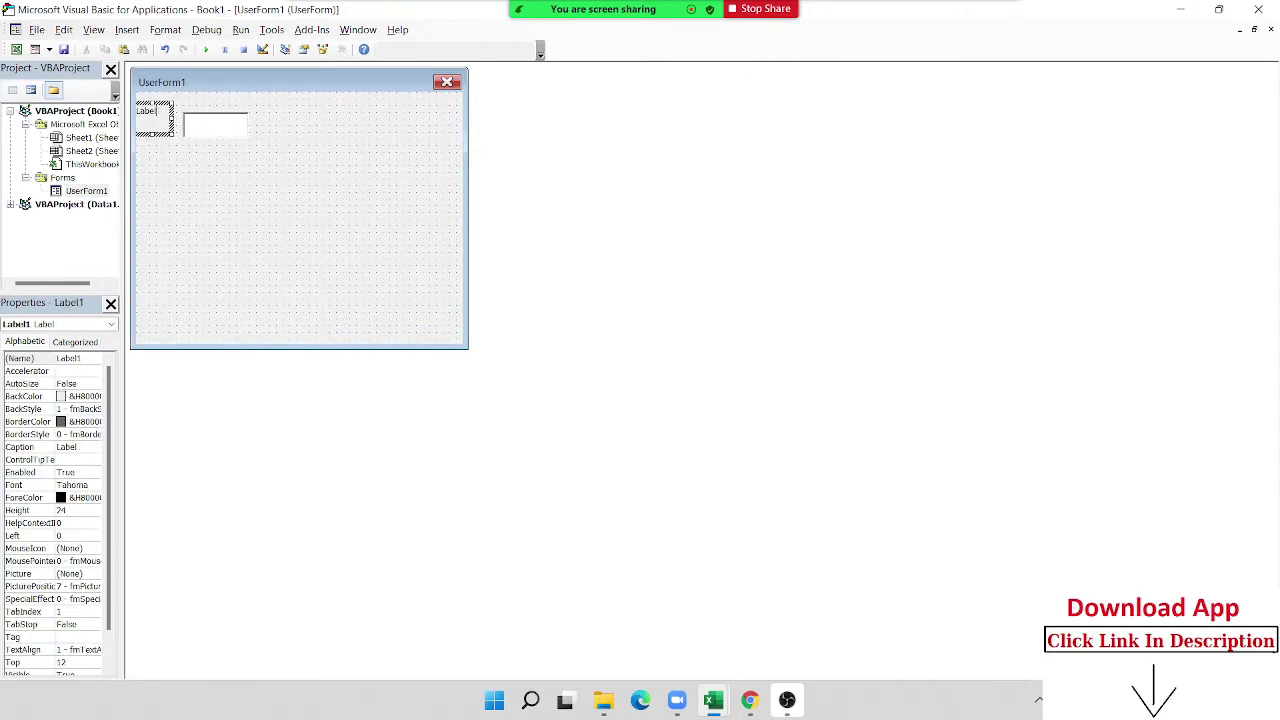
pyautogui.press('BackSpace')
pyautogui.press('BackSpace')
pyautogui.press('BackSpace')
pyautogui.press('BackSpace')
pyautogui.press('BackSpace')
pyautogui.write('A/')
pyautogui.write('C')
pyautogui.doubleClick(172, 136)
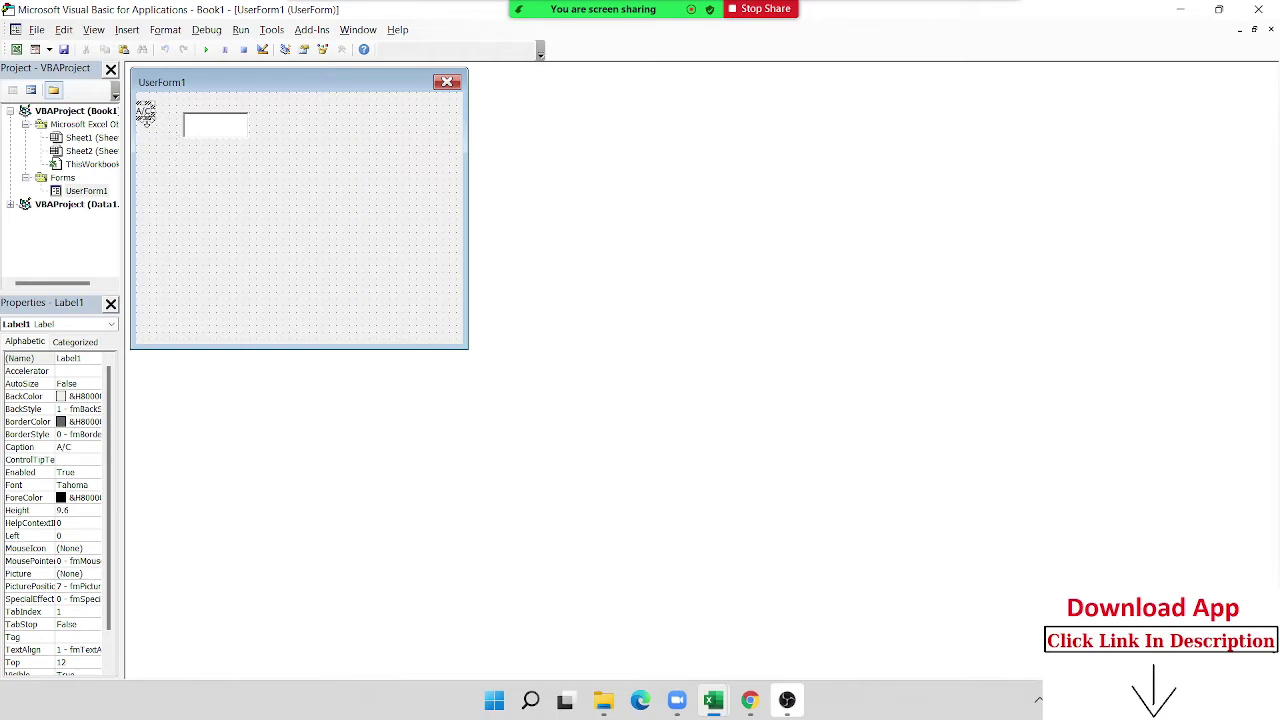
pyautogui.moveTo(146, 112); pyautogui.dragTo(160, 130)
pyautogui.click(170, 165)
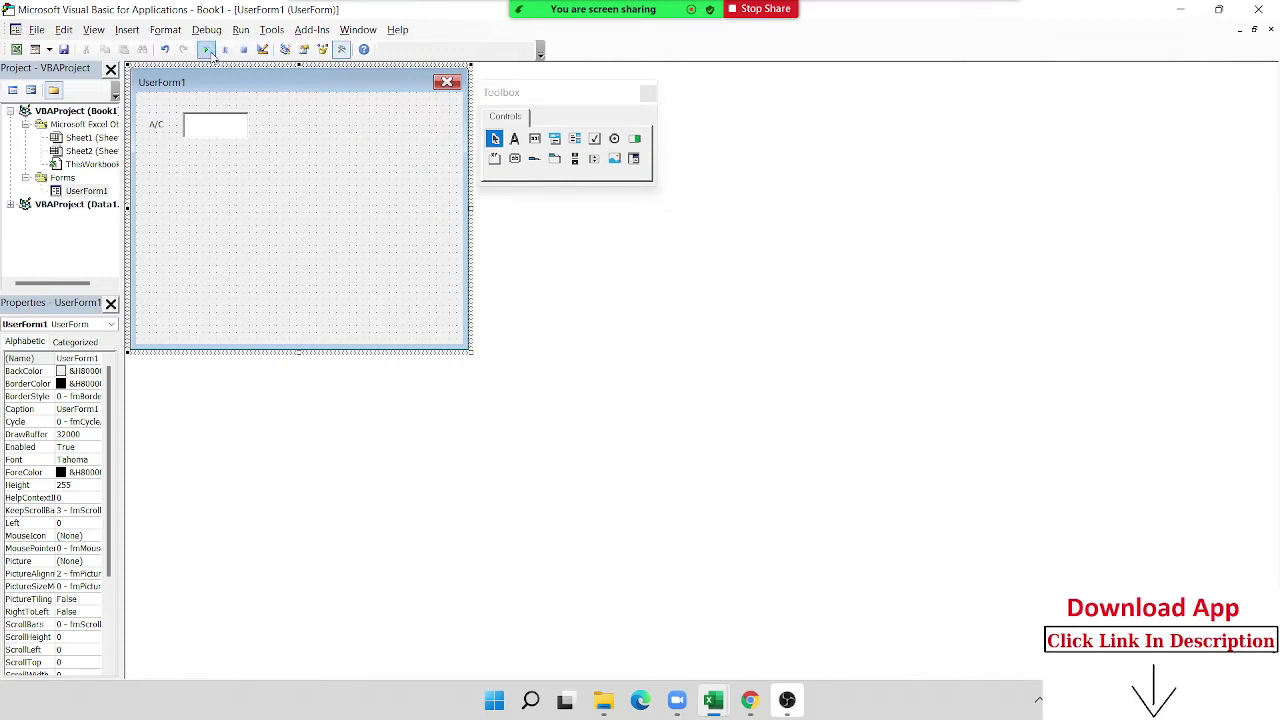
pyautogui.click(207, 51)
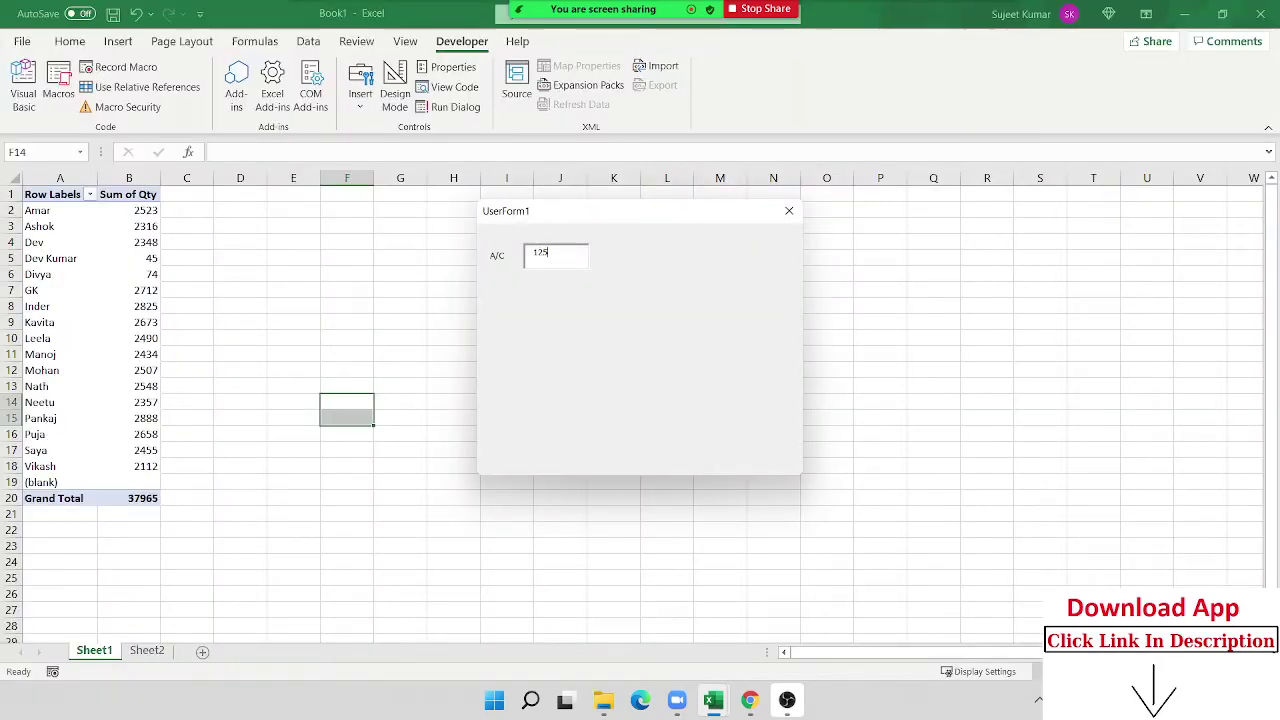
pyautogui.write('1256')
pyautogui.press('BackSpace')
pyautogui.press('BackSpace')
pyautogui.press('BackSpace')
pyautogui.press('BackSpace')
pyautogui.write('ab')
pyautogui.press('BackSpace')
pyautogui.press('BackSpace')
pyautogui.click(789, 211)
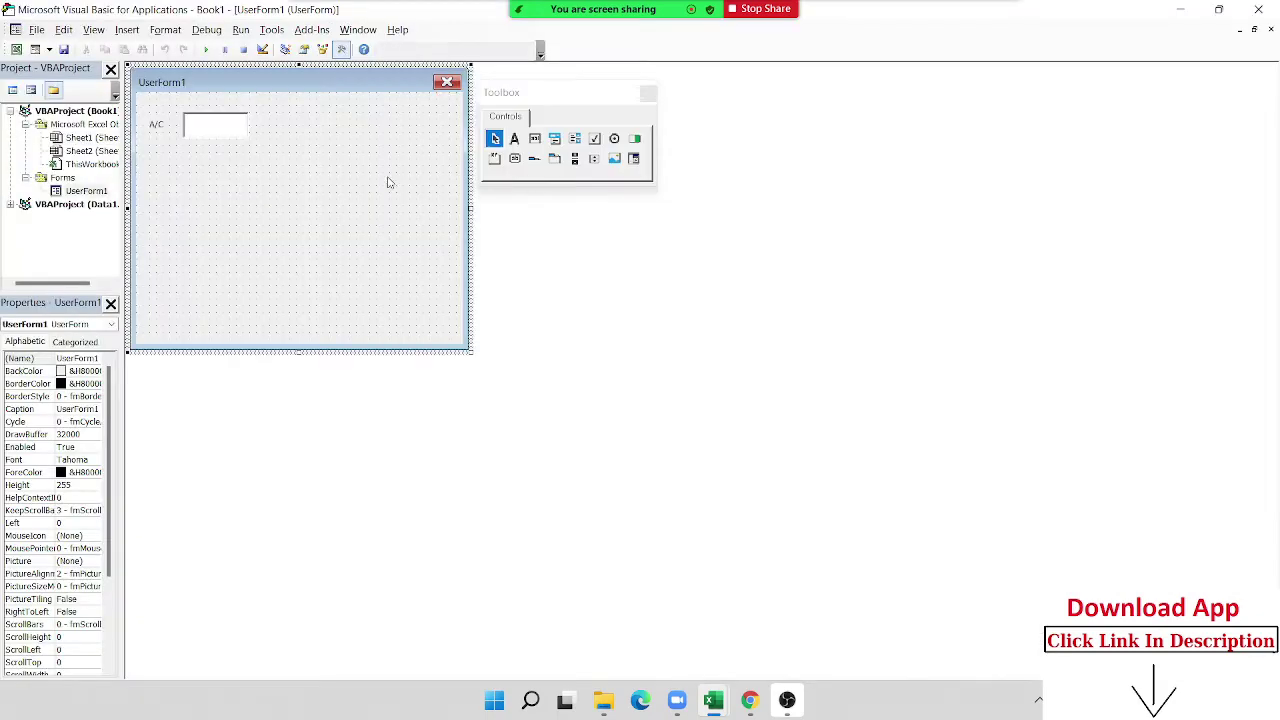
# - Open the form's code with TextBox1 as the object and Change as the event
pyautogui.doubleClick(237, 133)
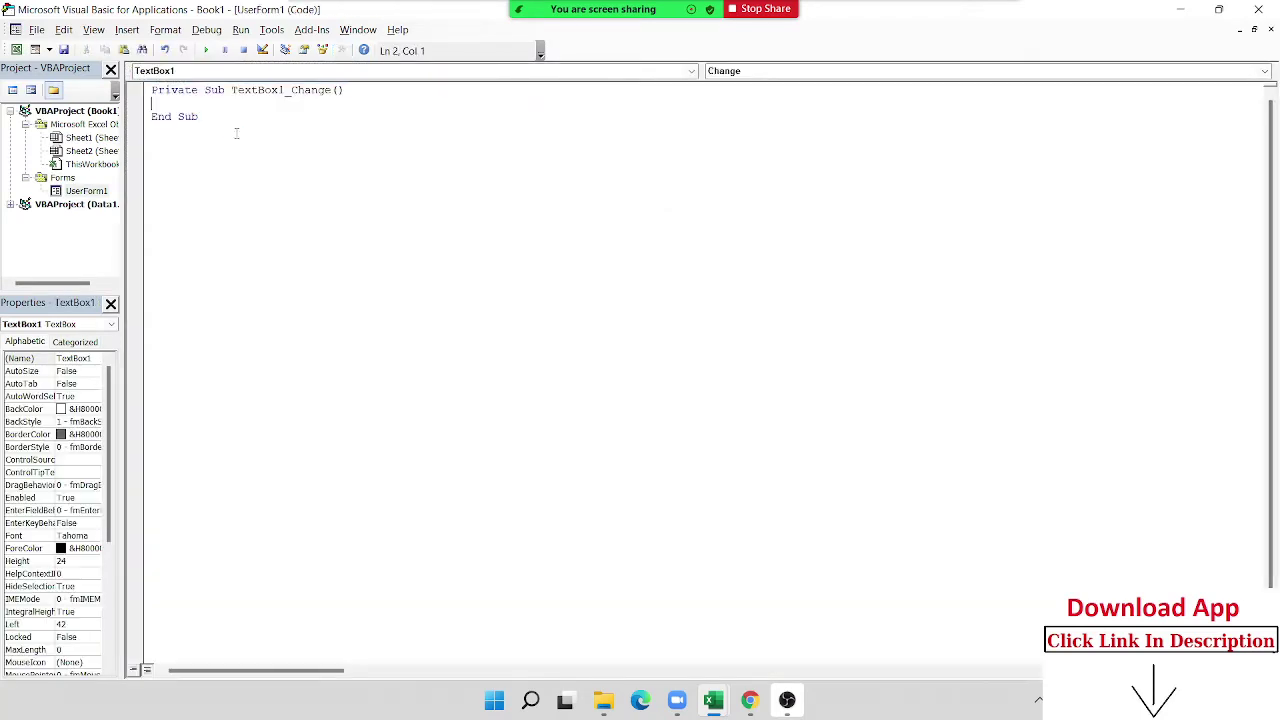
pyautogui.click(732, 71)
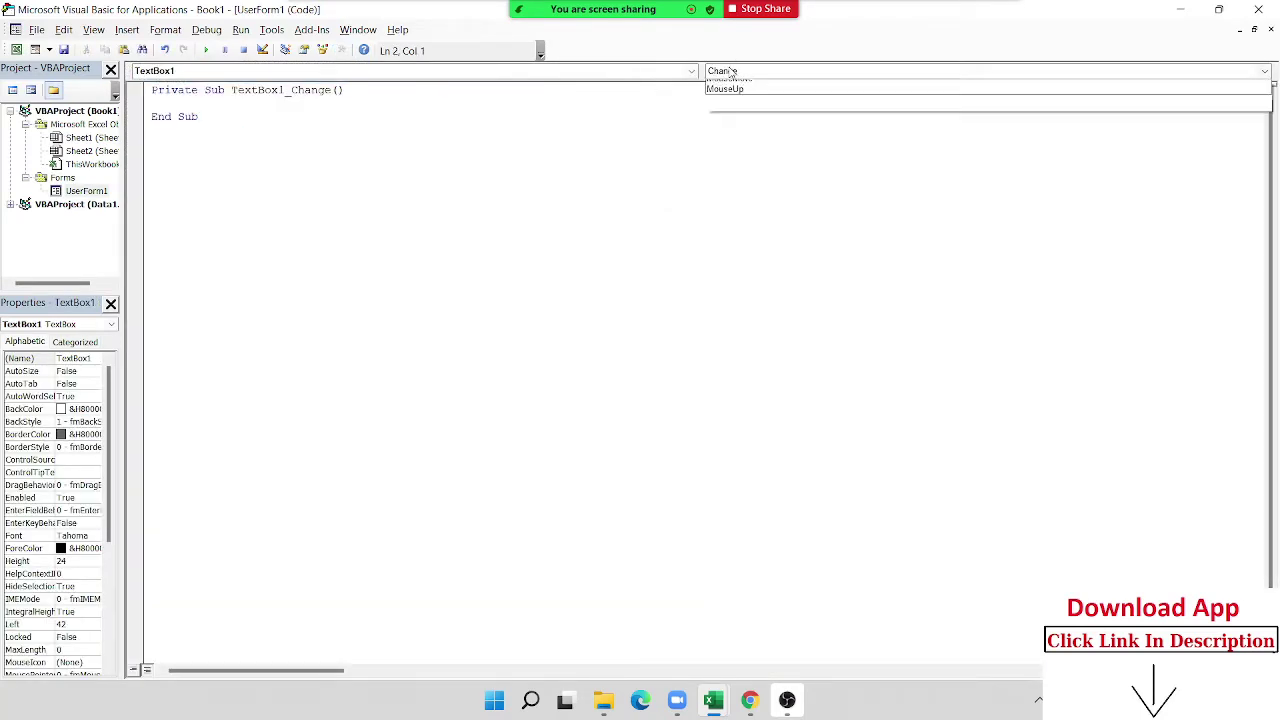
pyautogui.click(330, 76)
pyautogui.click(325, 76)
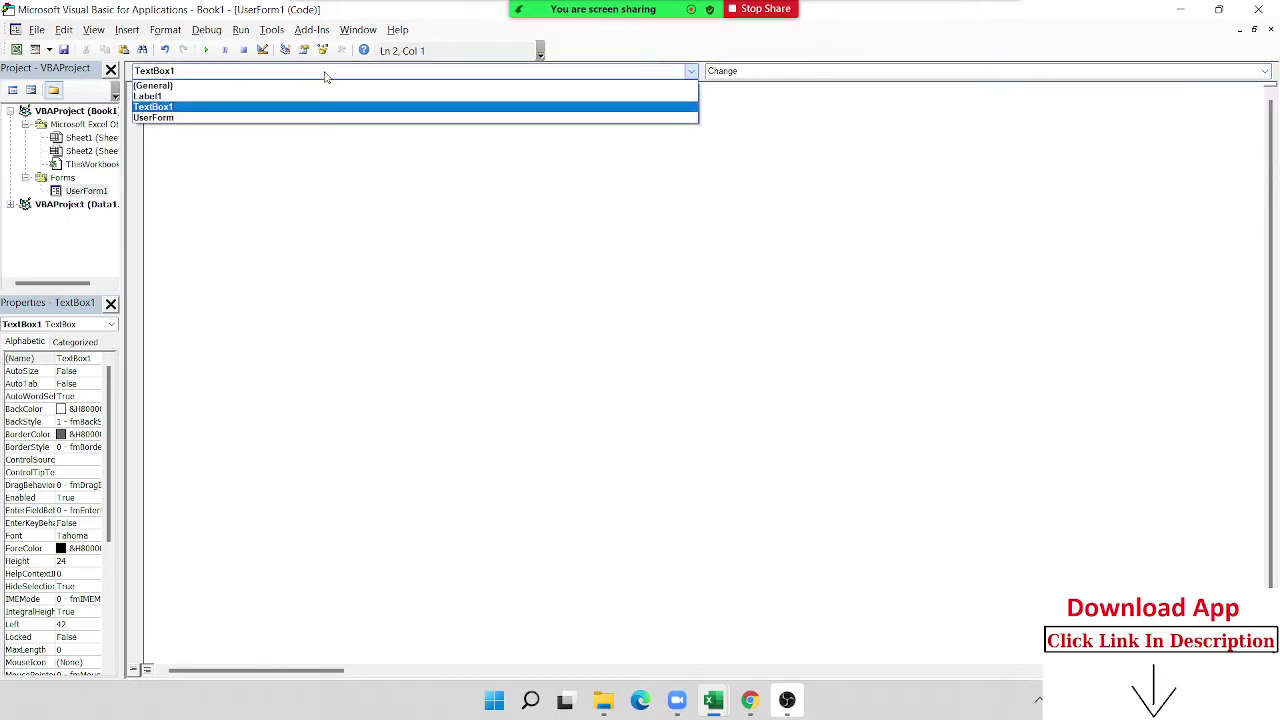
pyautogui.click(308, 107)
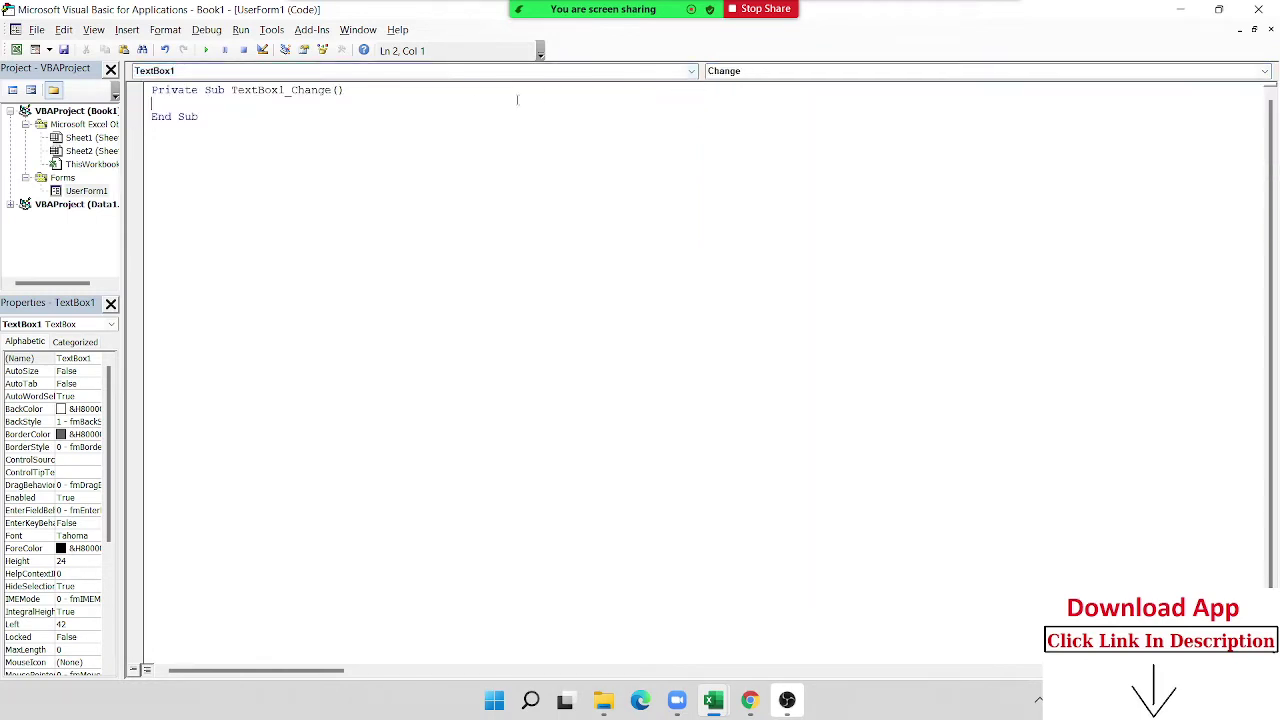
pyautogui.click(757, 71)
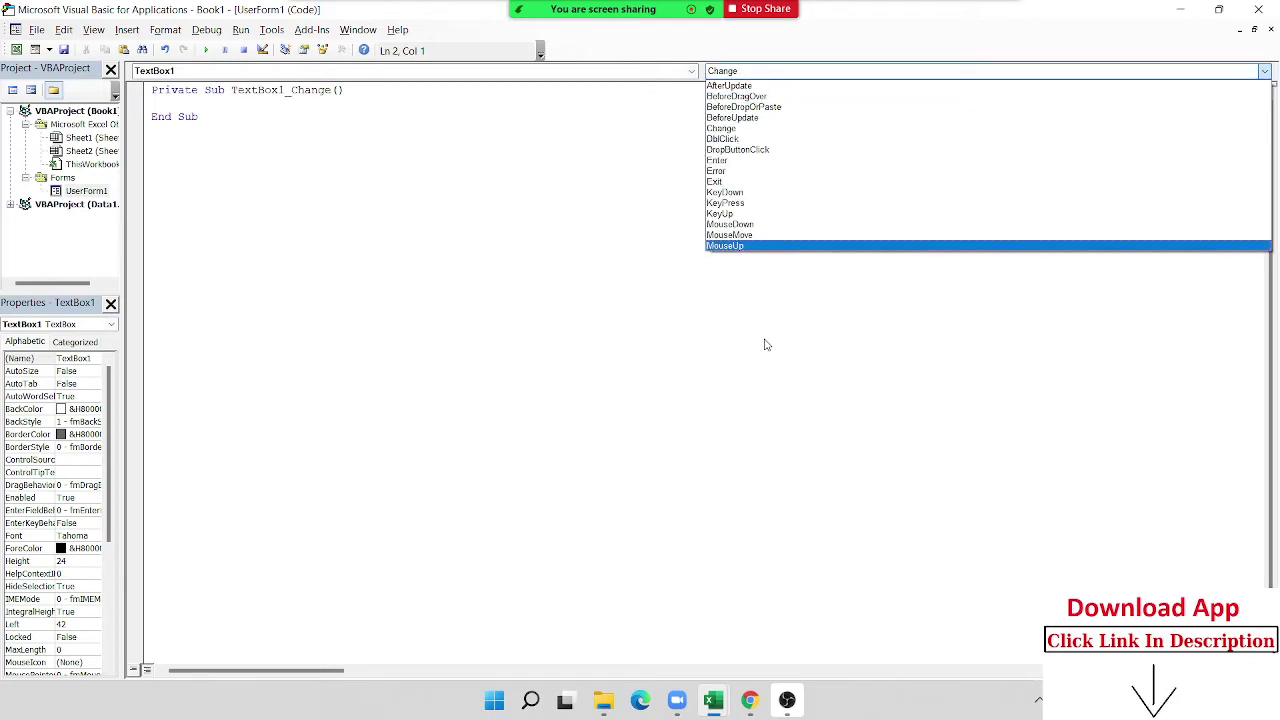
pyautogui.click(738, 131)
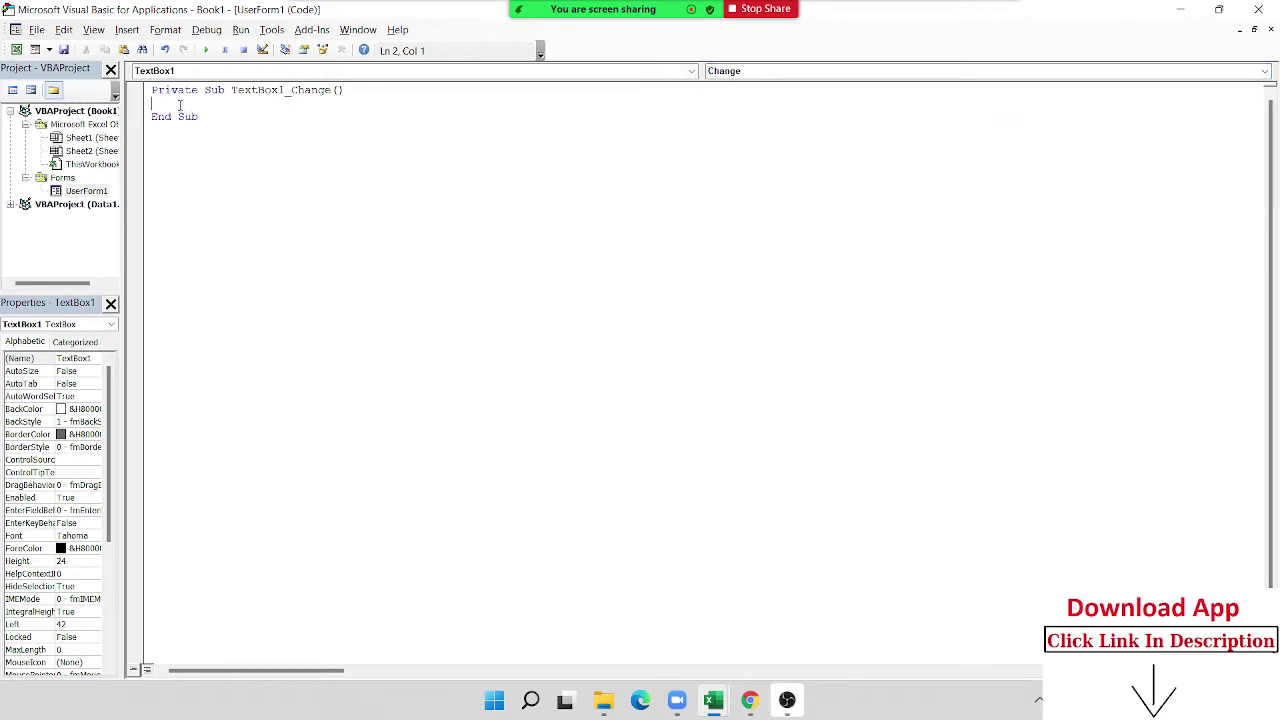
# - Write the line If IsNumeric(Me.TextBox1.Value) = False Then in TextBox1_Change
pyautogui.press('Return')
pyautogui.press('Return')
pyautogui.press('Up')
pyautogui.write('if')
pyautogui.press('BackSpace')
pyautogui.press('BackSpace')
pyautogui.write('i')
pyautogui.write('f ')
pyautogui.write('isnu')
pyautogui.write('maric')
pyautogui.write('(')
pyautogui.press('BackSpace')
pyautogui.press('BackSpace')
pyautogui.press('BackSpace')
pyautogui.press('BackSpace')
pyautogui.write('er')
pyautogui.write('ic(')
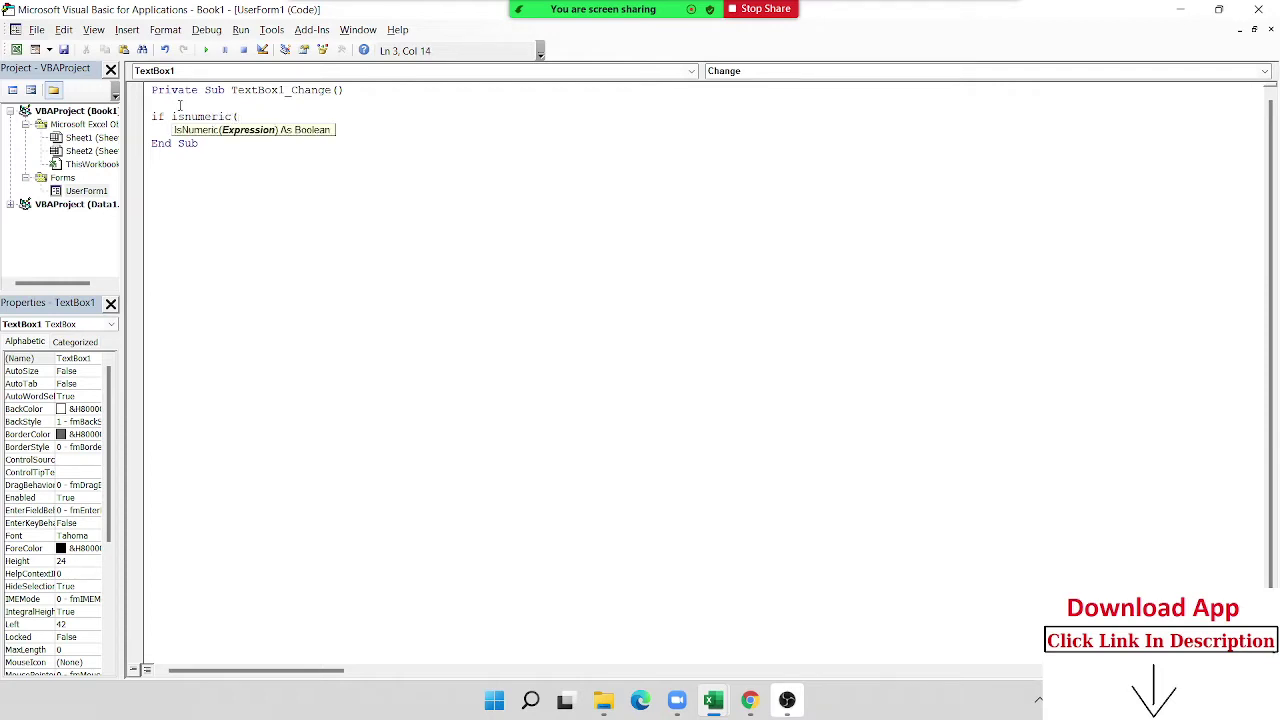
pyautogui.write('me')
pyautogui.write('.te')
pyautogui.press('Tab')
pyautogui.write('.v')
pyautogui.press('Tab')
pyautogui.write(')')
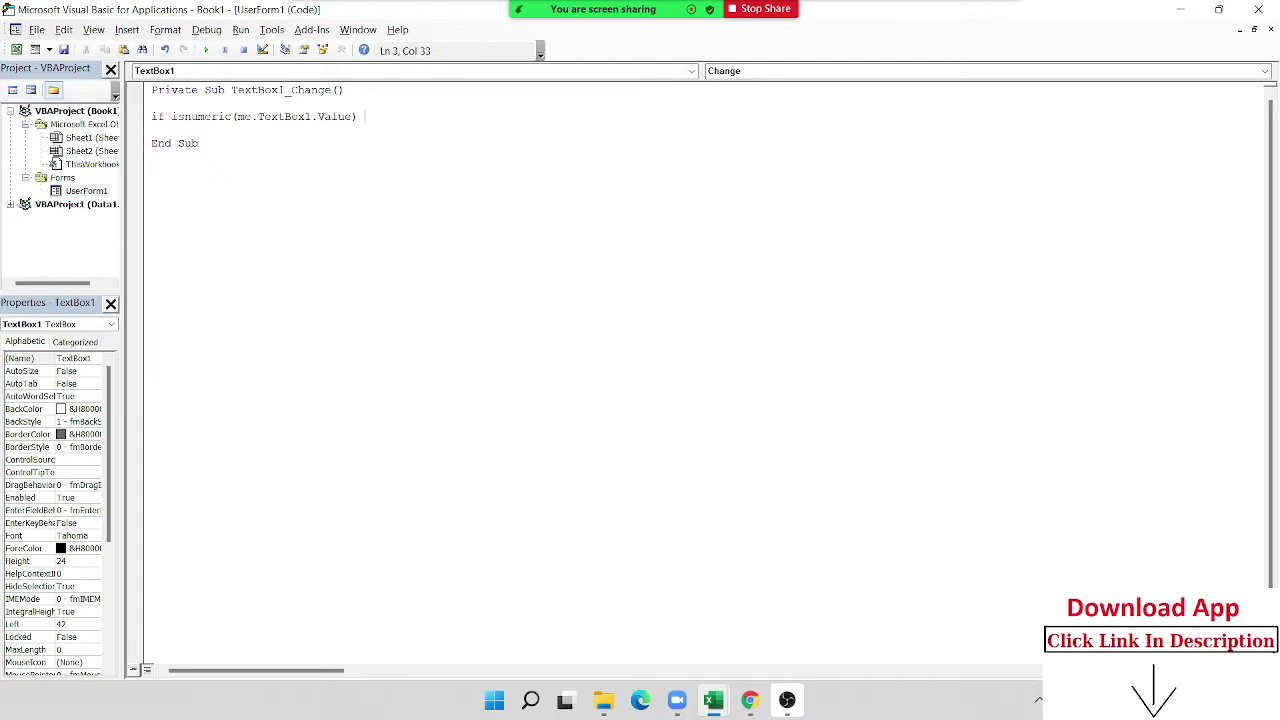
pyautogui.write('=')
pyautogui.write('f')
pyautogui.press('Tab')
pyautogui.write('then')
pyautogui.press('Return')
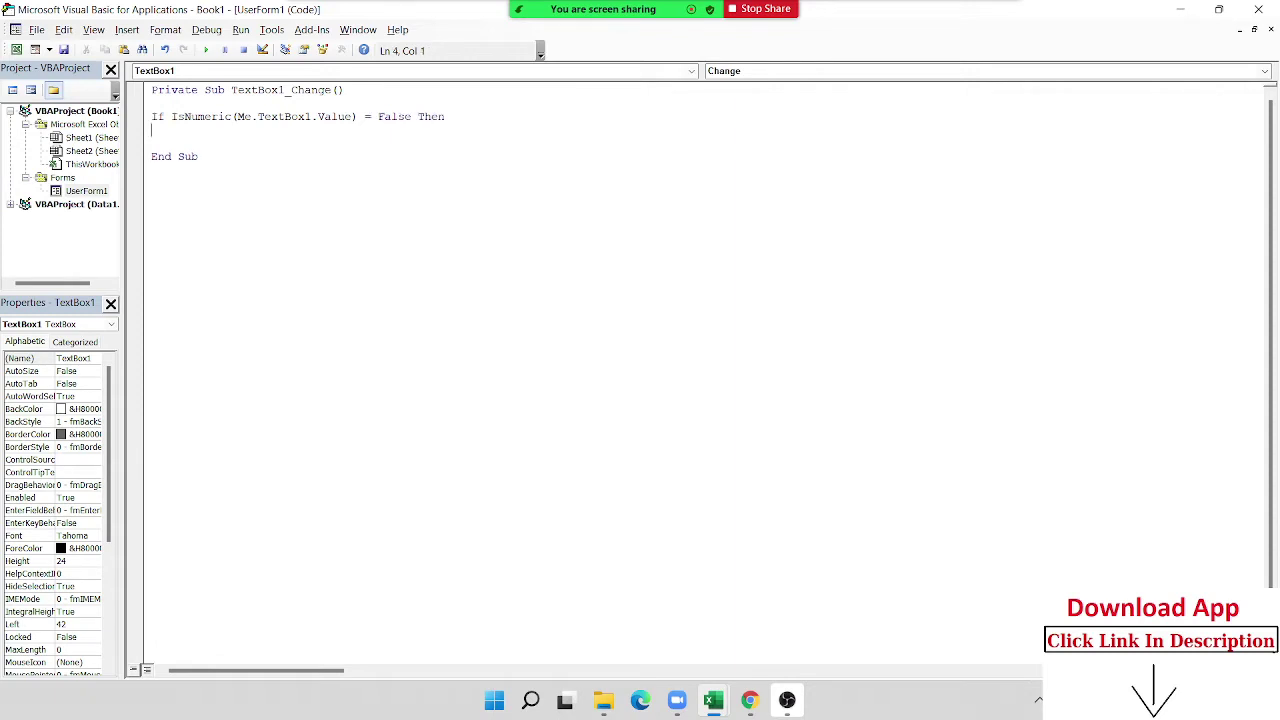
# - Add MsgBox "Please Enter Only Number", reset Me.TextBox1.Value = 0, and close with End If
pyautogui.write('msgb')
pyautogui.write('ox "')
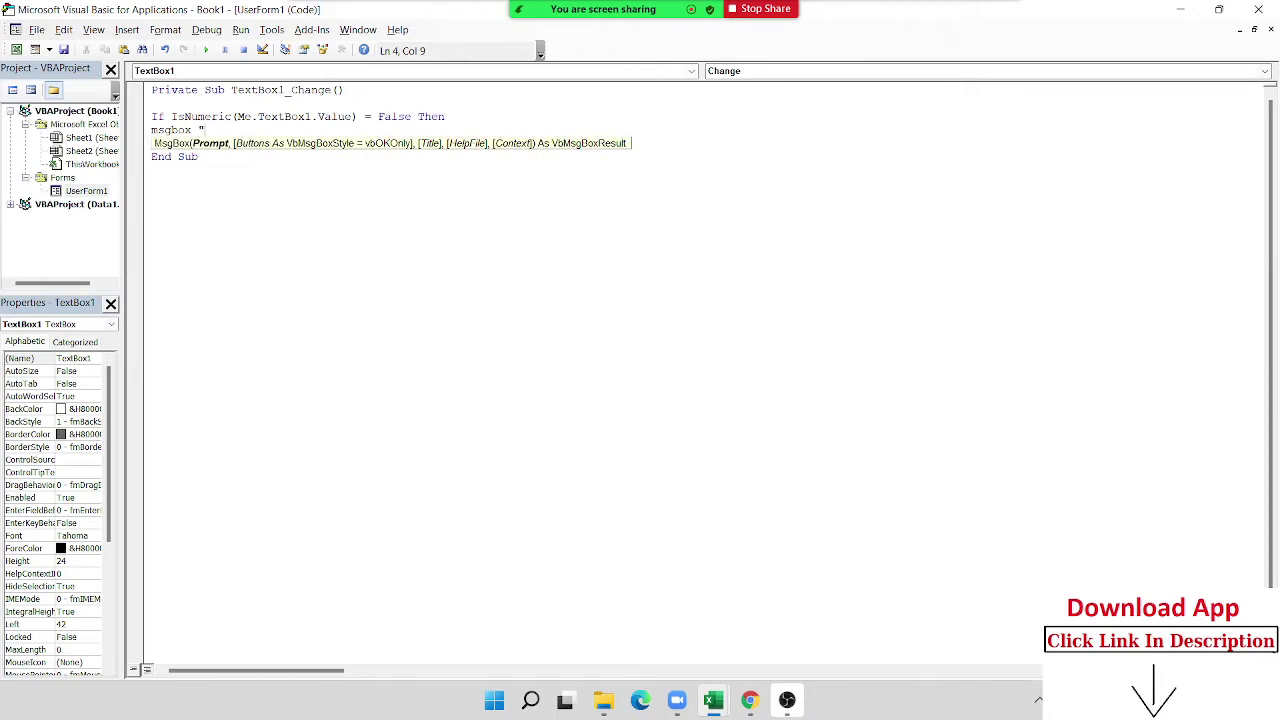
pyautogui.write('Please ')
pyautogui.write('Enter ')
pyautogui.write('Only ')
pyautogui.write('Numbw')
pyautogui.press('BackSpace')
pyautogui.write('er')
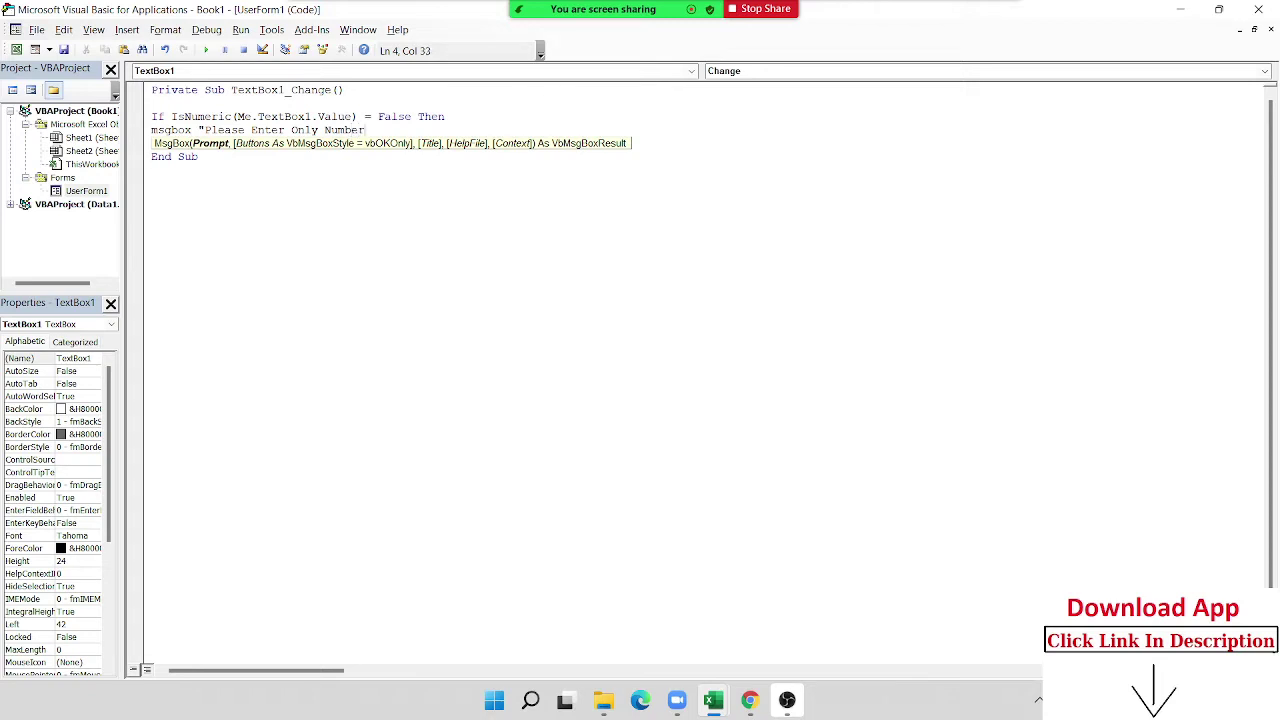
pyautogui.write('"')
pyautogui.press('Return')
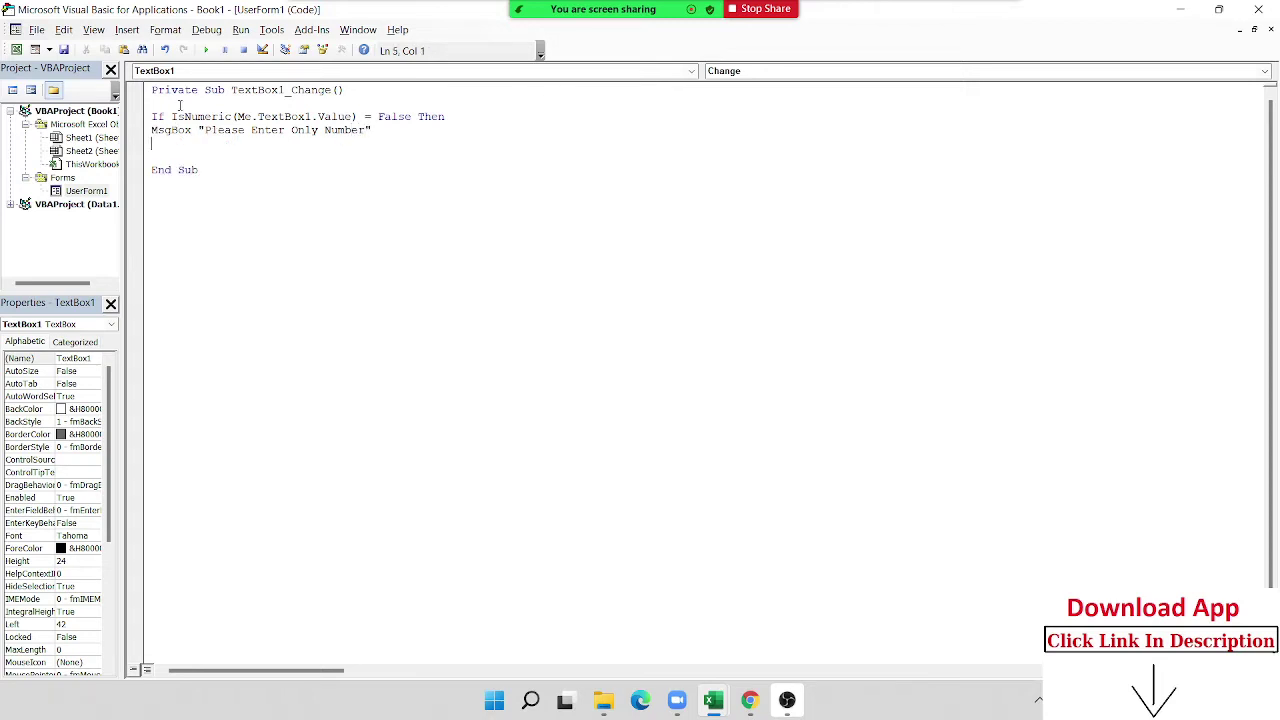
pyautogui.write('me.te')
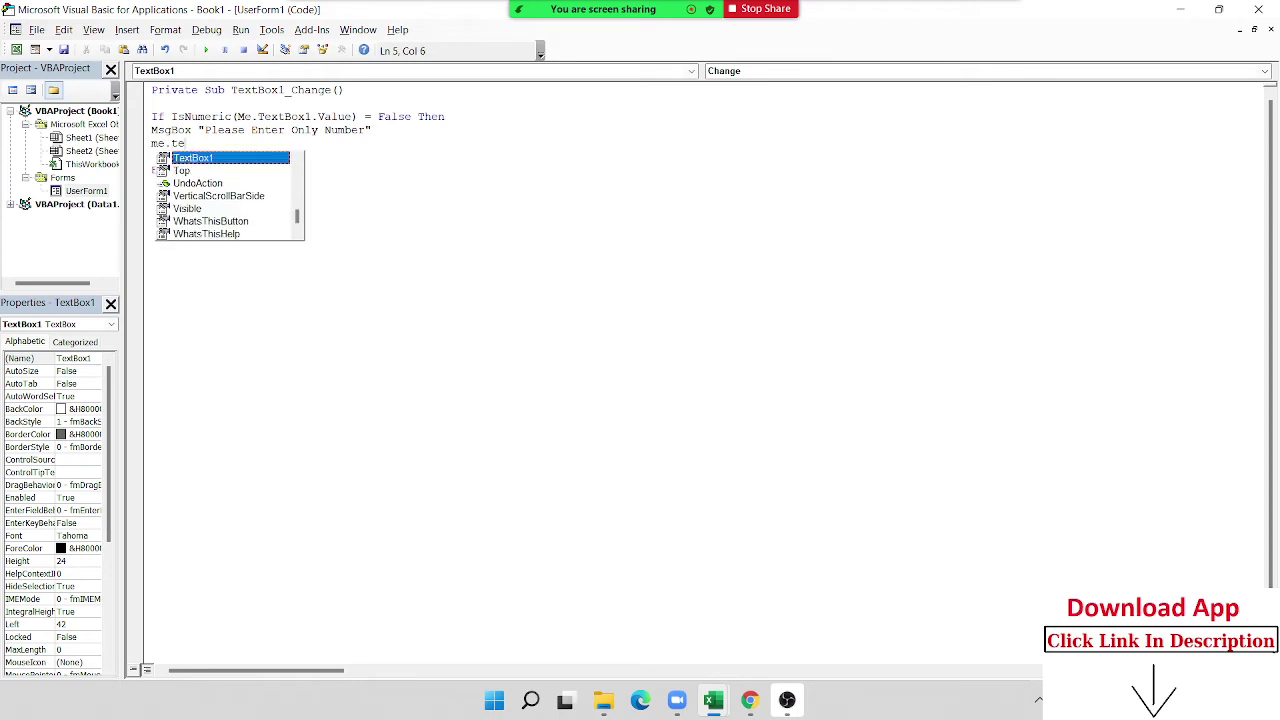
pyautogui.press('Tab')
pyautogui.write('.va')
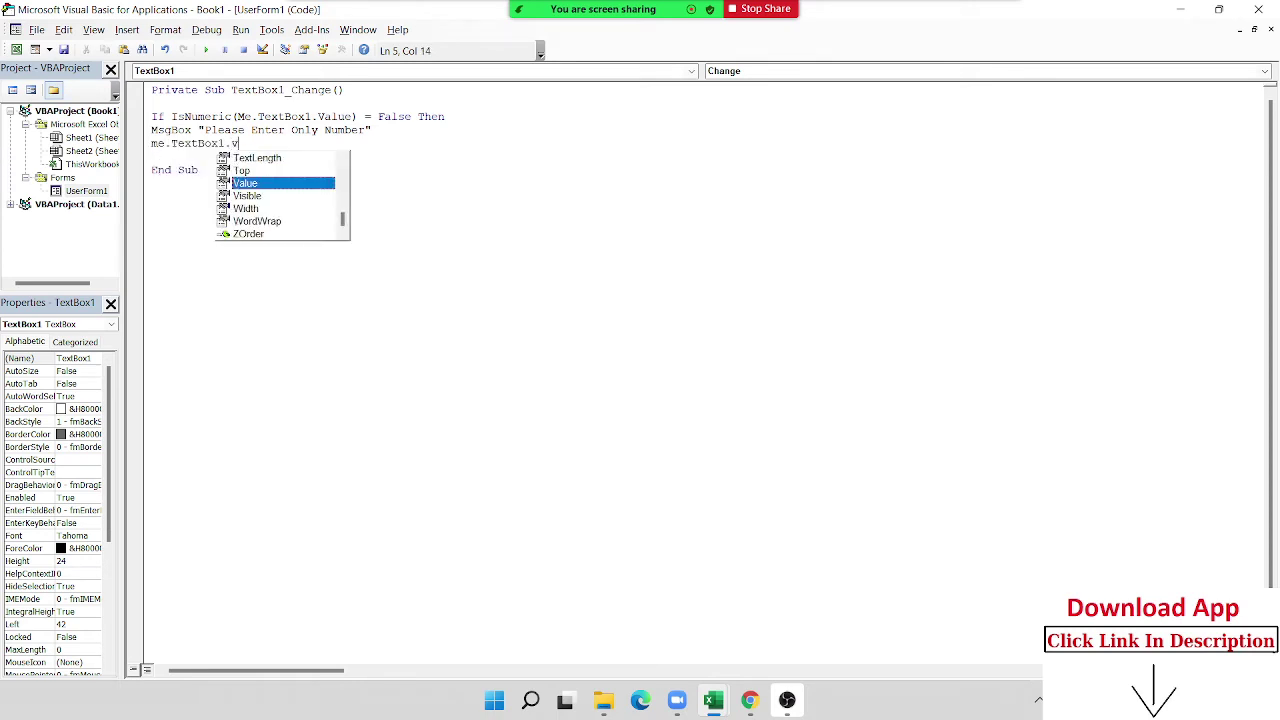
pyautogui.press('Tab')
pyautogui.write('= 0')
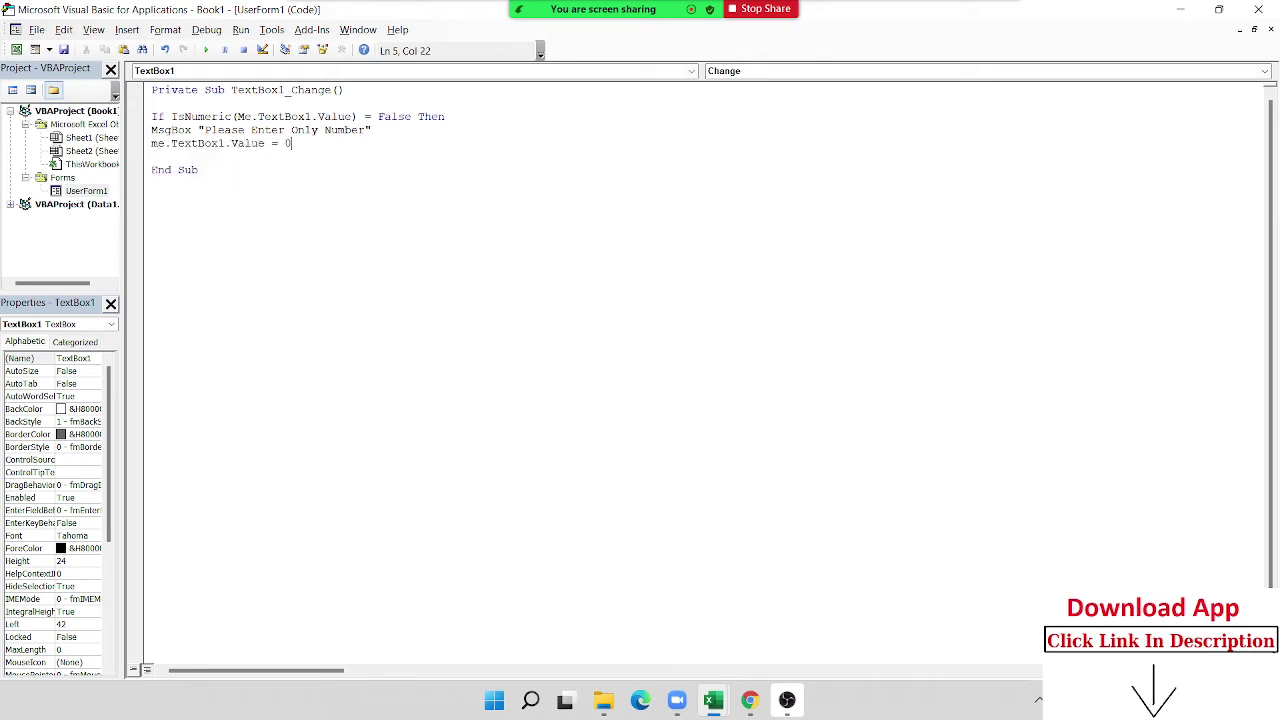
pyautogui.press('Return')
pyautogui.write('end i')
pyautogui.write('f')
pyautogui.press('Return')
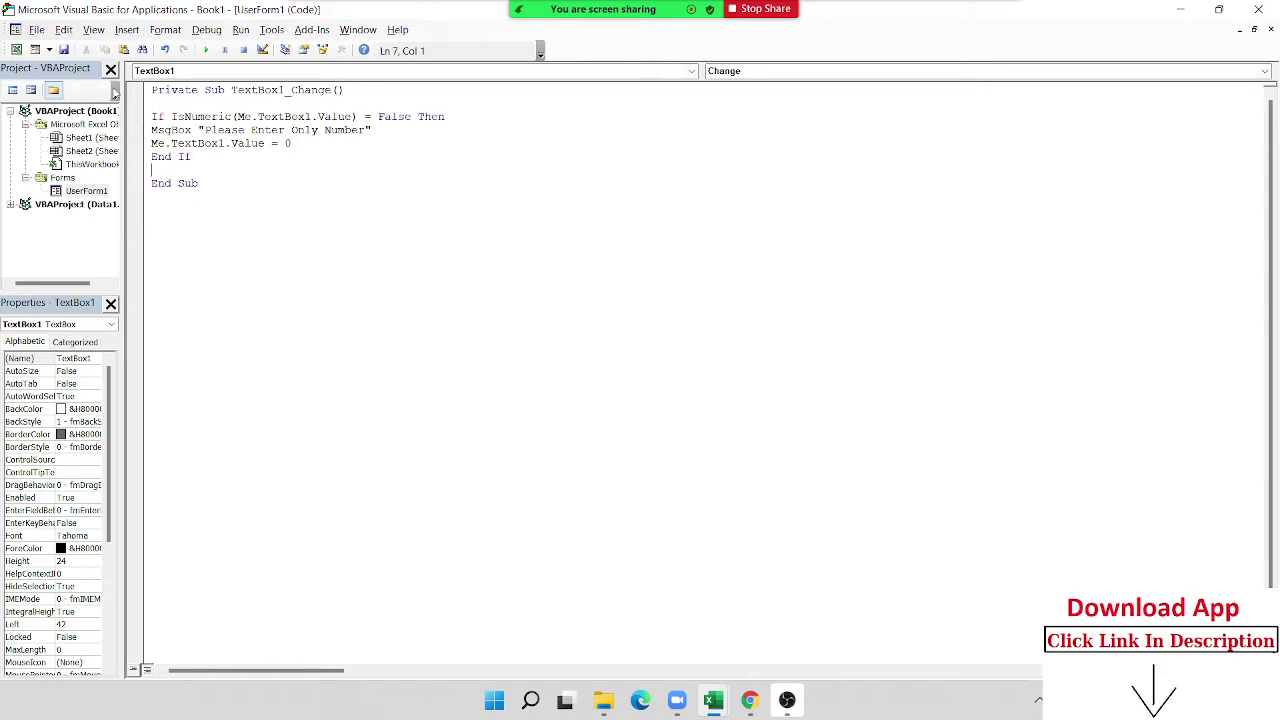
# - Run the form, enter 123a and b in the A/C box, dismiss each warning, then close it
pyautogui.click(205, 50)
pyautogui.write('1')
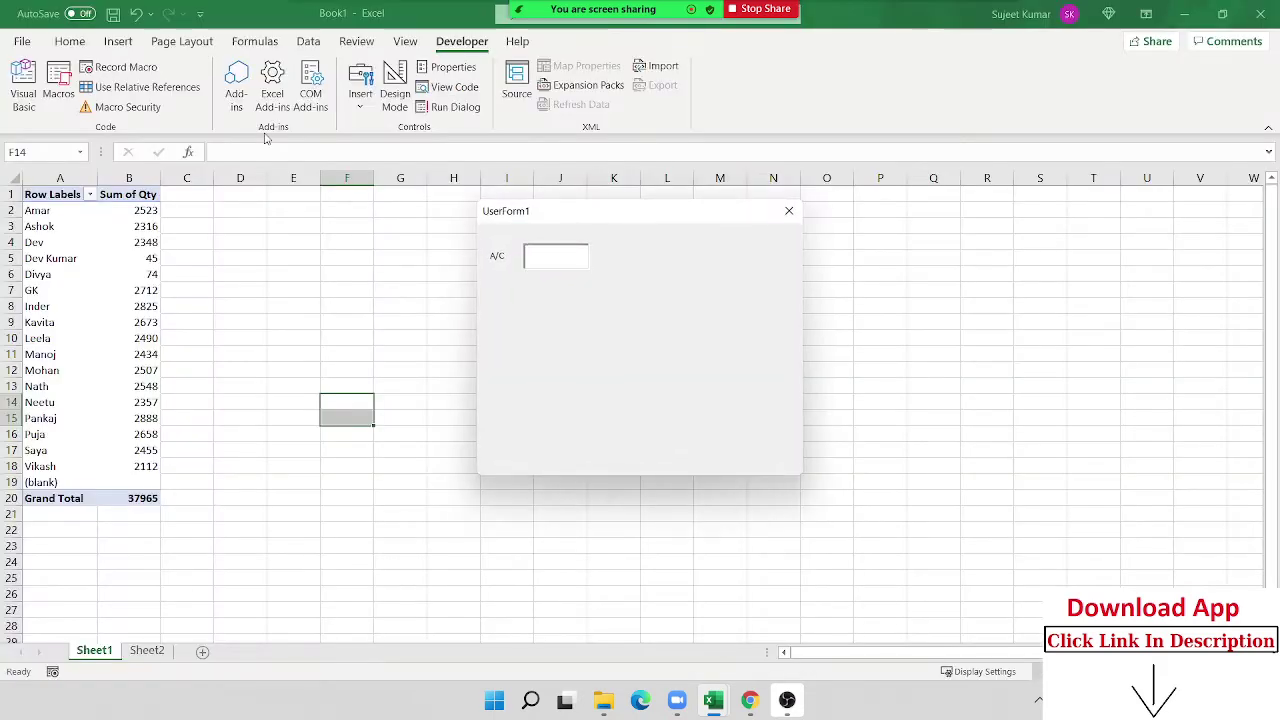
pyautogui.write('2')
pyautogui.write('3')
pyautogui.write('a')
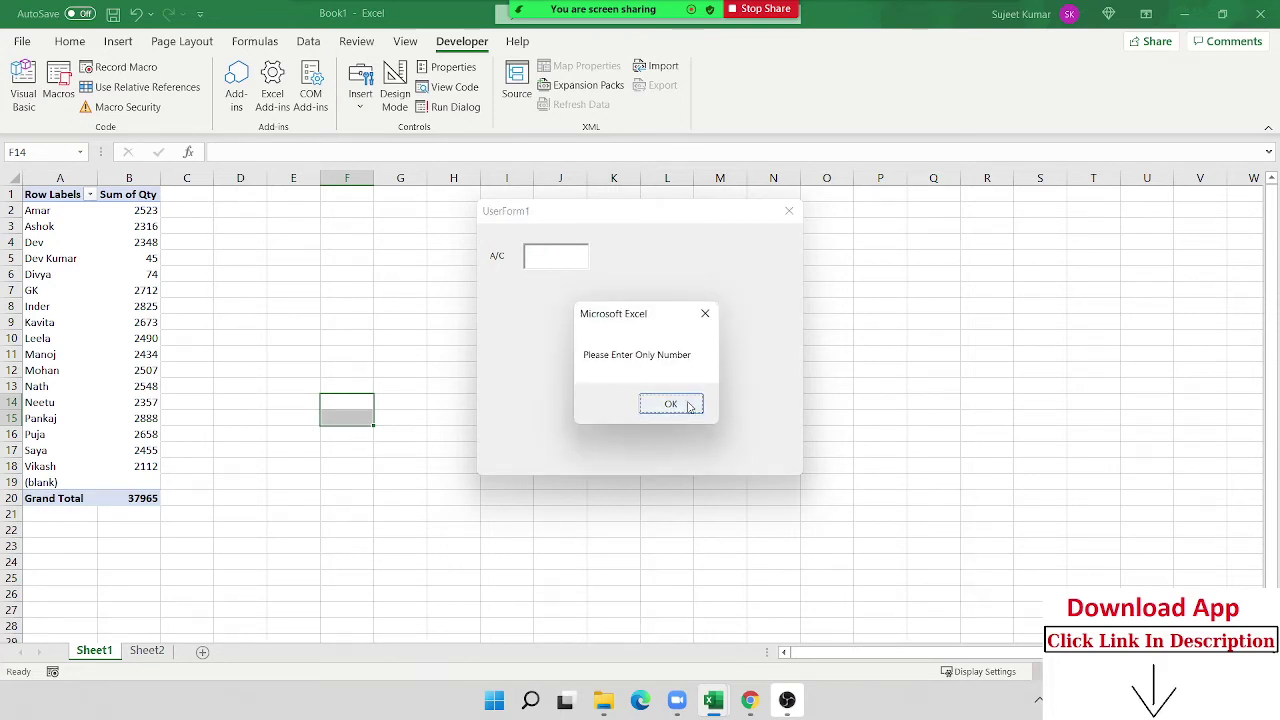
pyautogui.click(688, 405)
pyautogui.write('0')
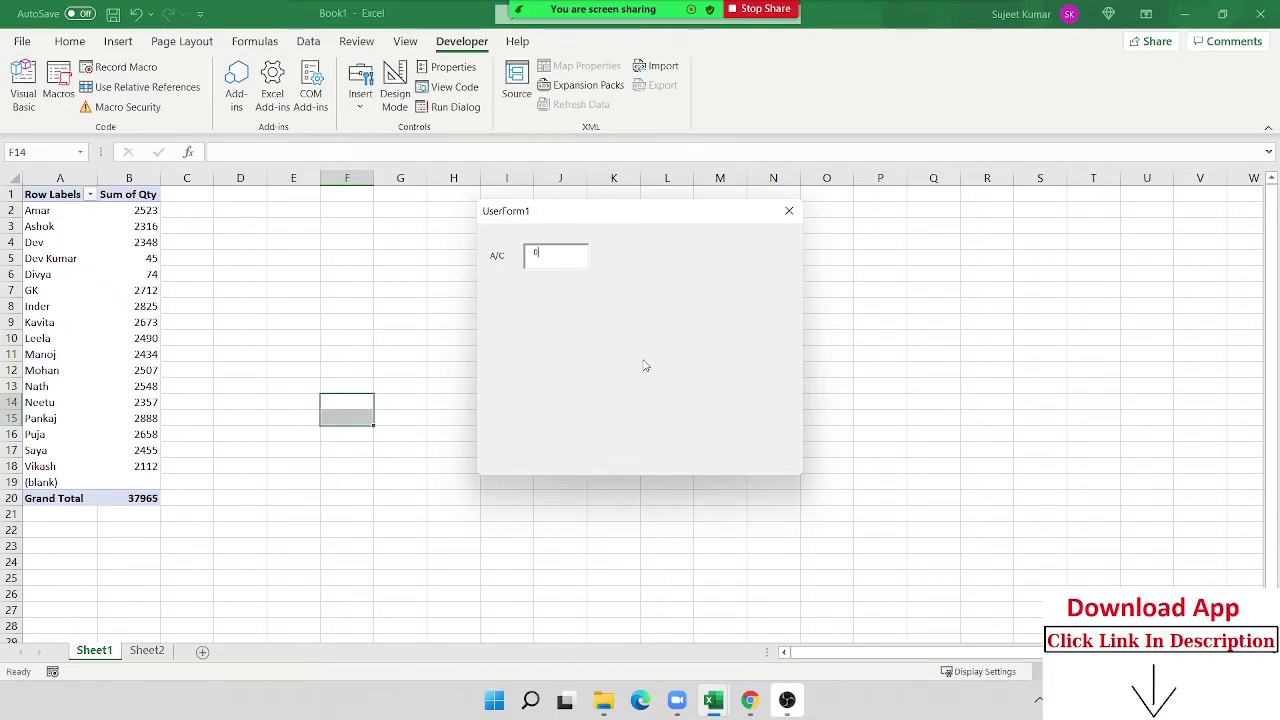
pyautogui.write('b')
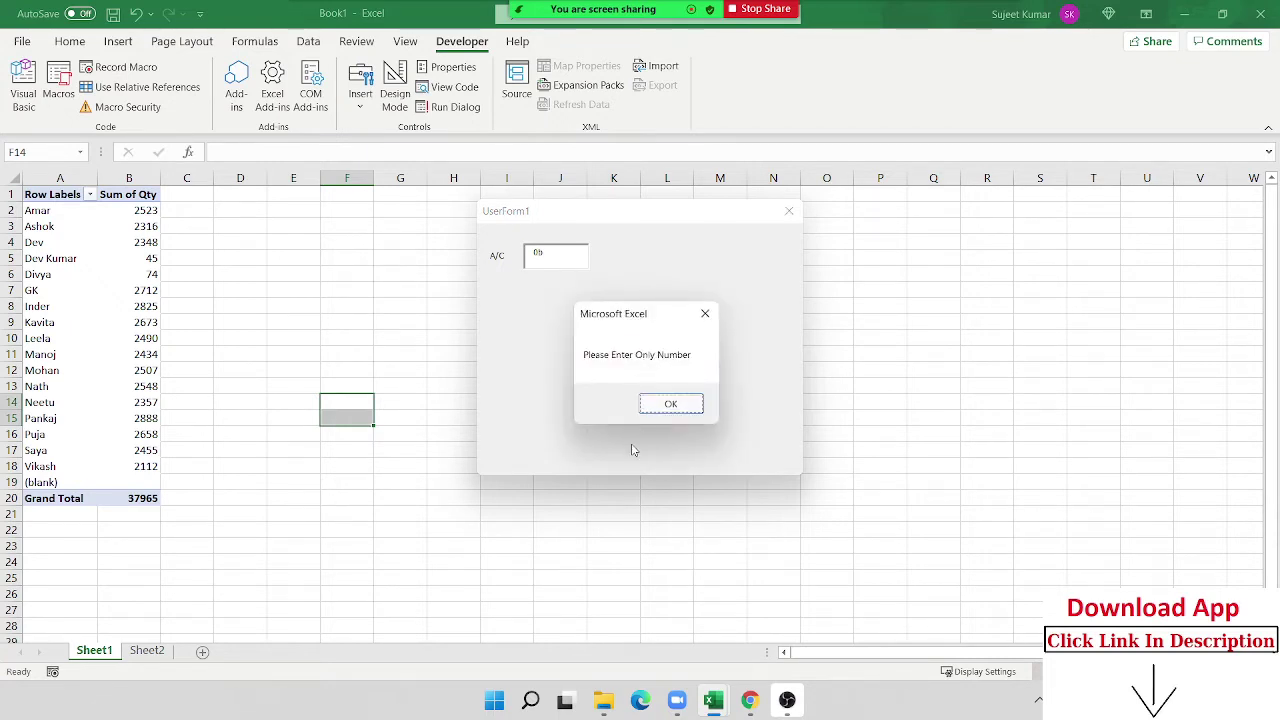
pyautogui.click(671, 404)
pyautogui.press('BackSpace')
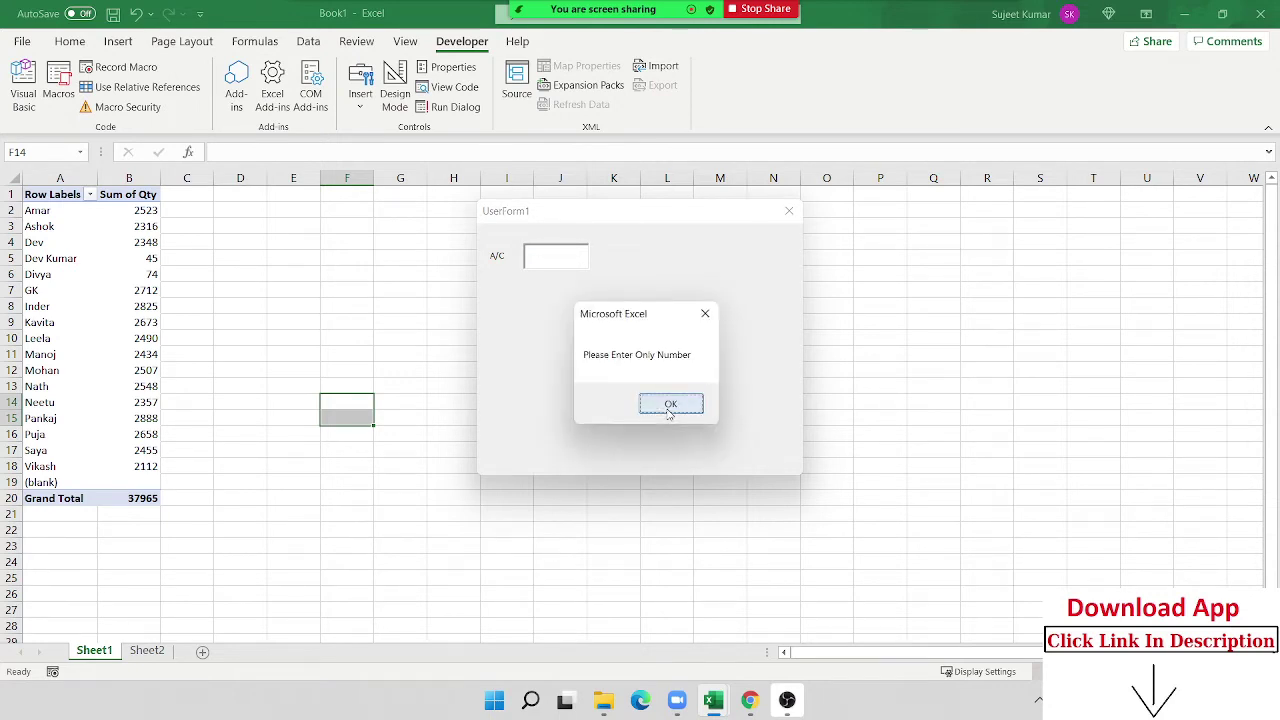
pyautogui.click(670, 406)
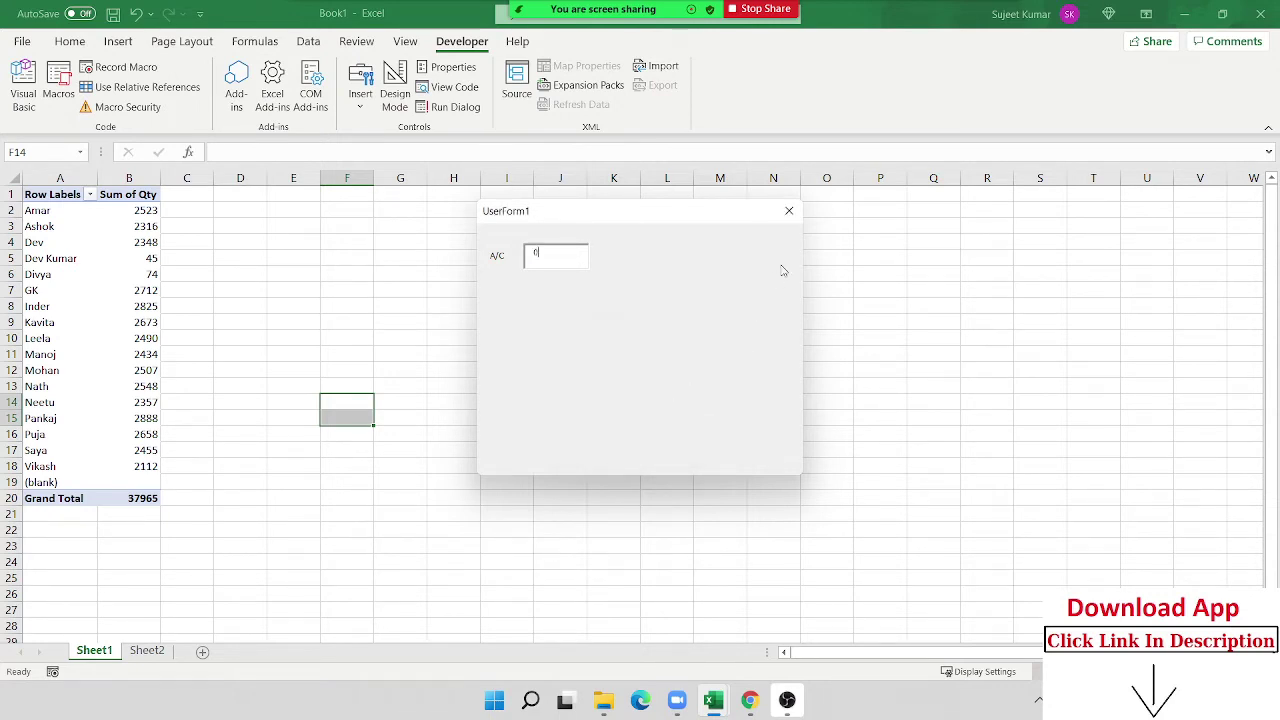
pyautogui.click(790, 213)
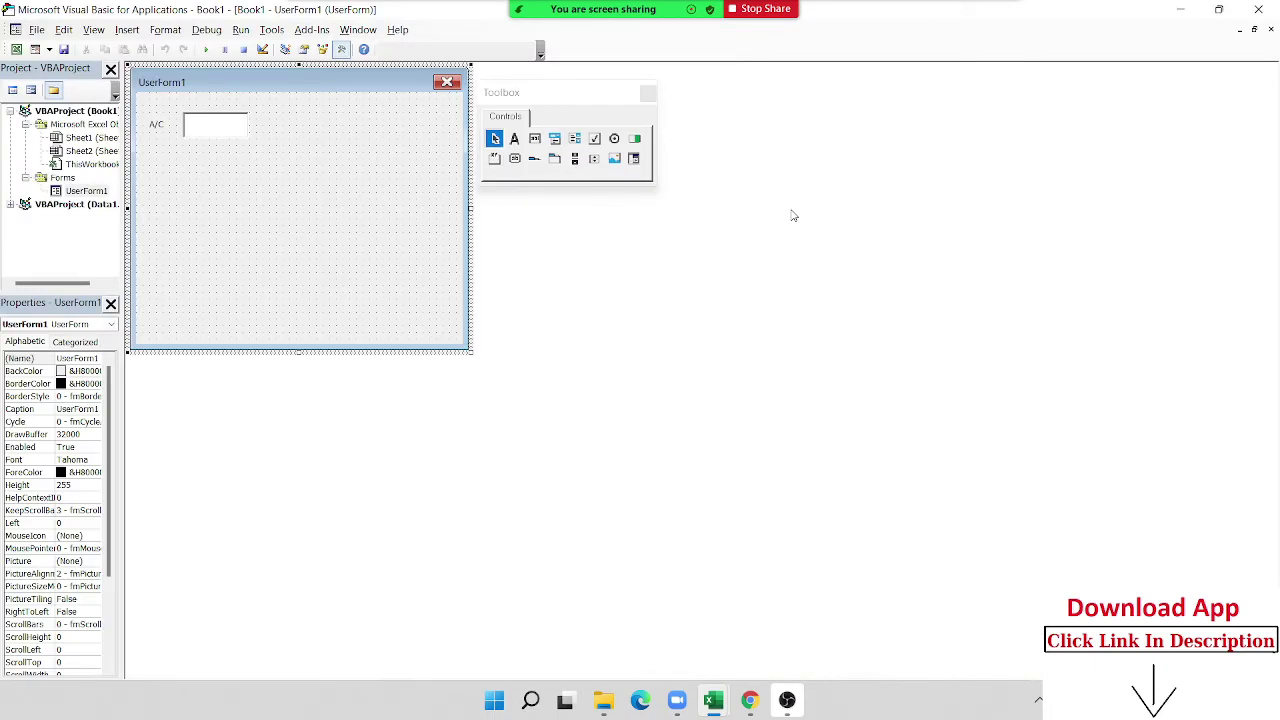
# - In TextBox1_Change, add 'And Len(Me.TextBox1.Value) > 0' to the If condition
pyautogui.click(194, 133)
pyautogui.doubleClick(194, 133)
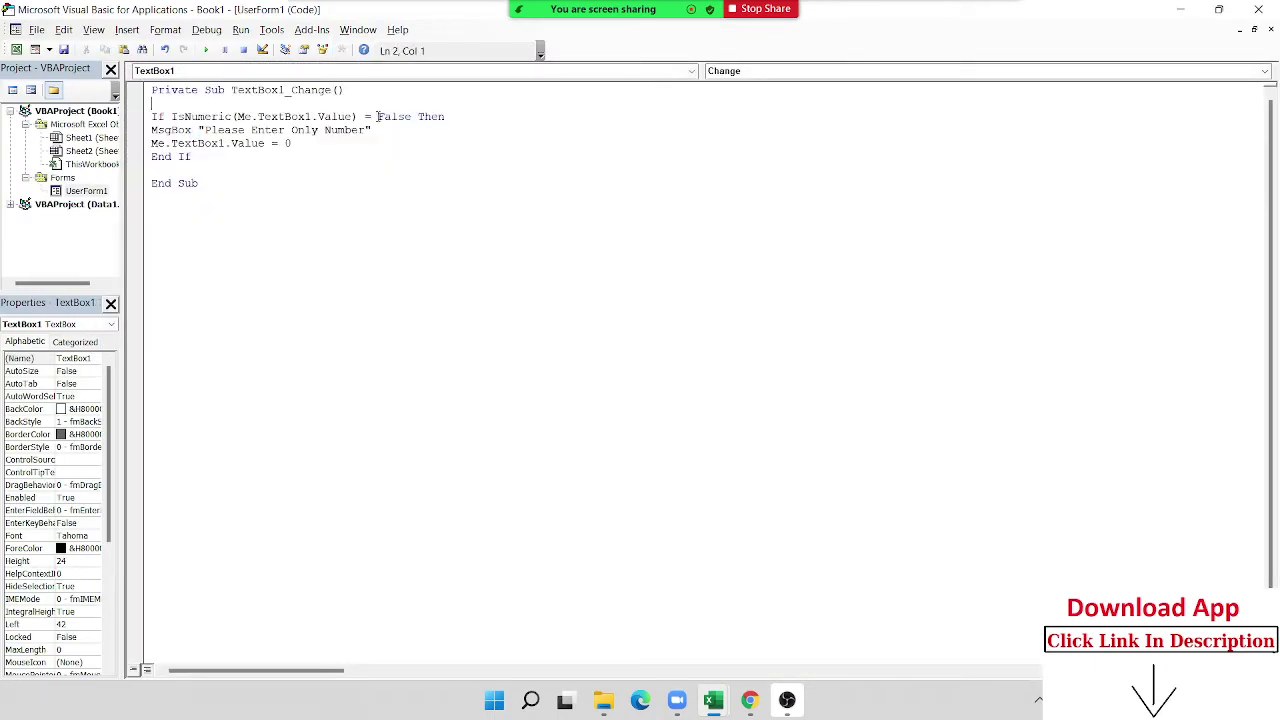
pyautogui.click(414, 116)
pyautogui.write('nad')
pyautogui.press('BackSpace')
pyautogui.press('BackSpace')
pyautogui.press('BackSpace')
pyautogui.write('and')
pyautogui.write(' False')
pyautogui.press('BackSpace')
pyautogui.press('BackSpace')
pyautogui.press('BackSpace')
pyautogui.press('BackSpace')
pyautogui.press('BackSpace')
pyautogui.write('l')
pyautogui.write('en')
pyautogui.write('(')
pyautogui.write('me. ')
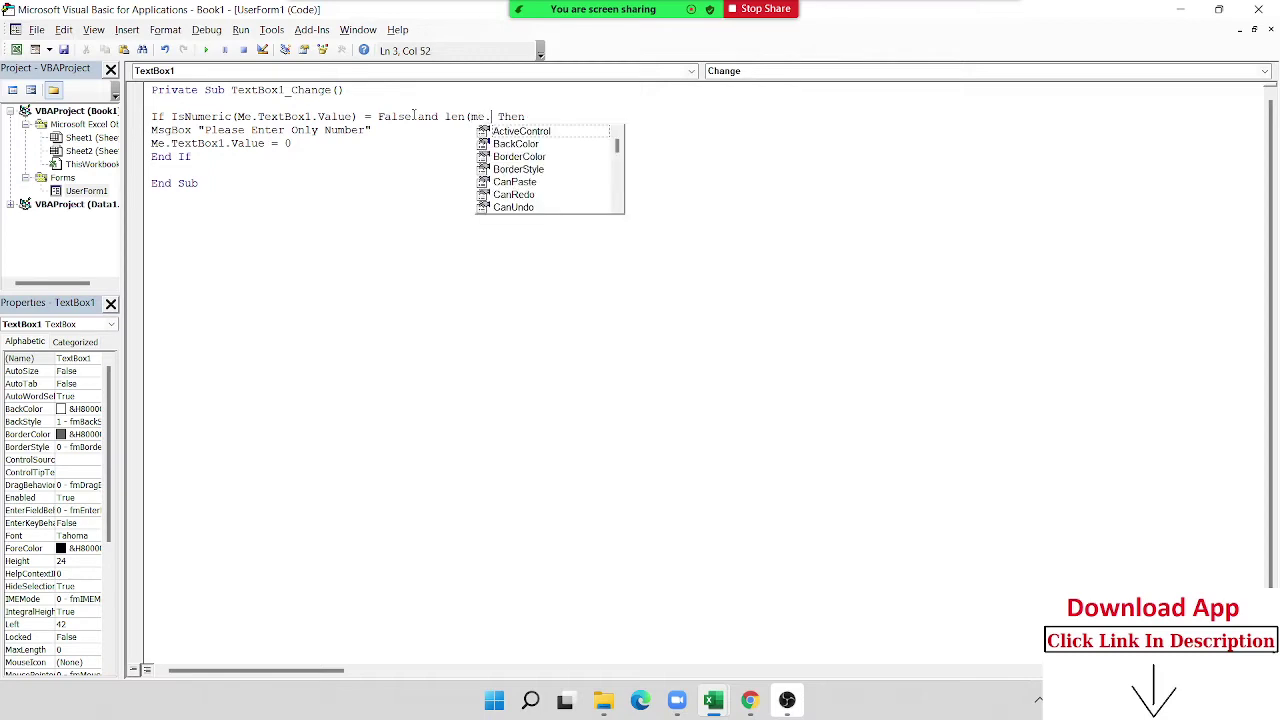
pyautogui.write('t')
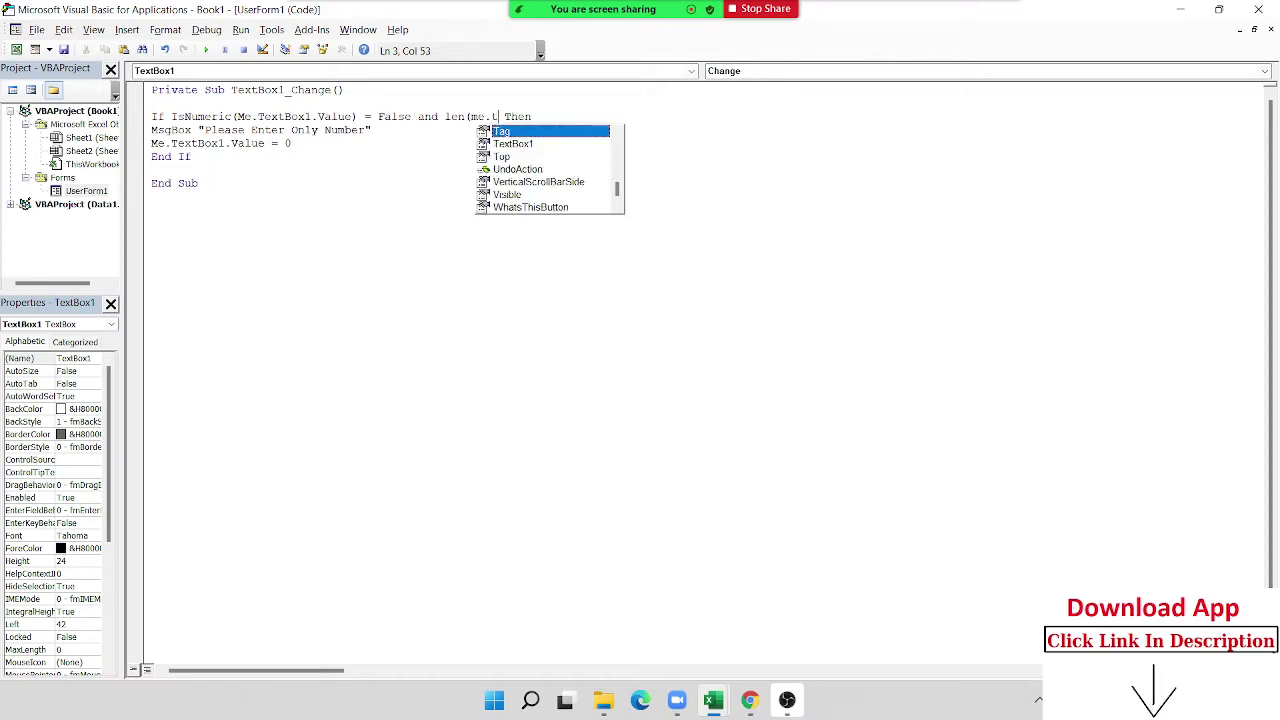
pyautogui.press('Down')
pyautogui.write('.')
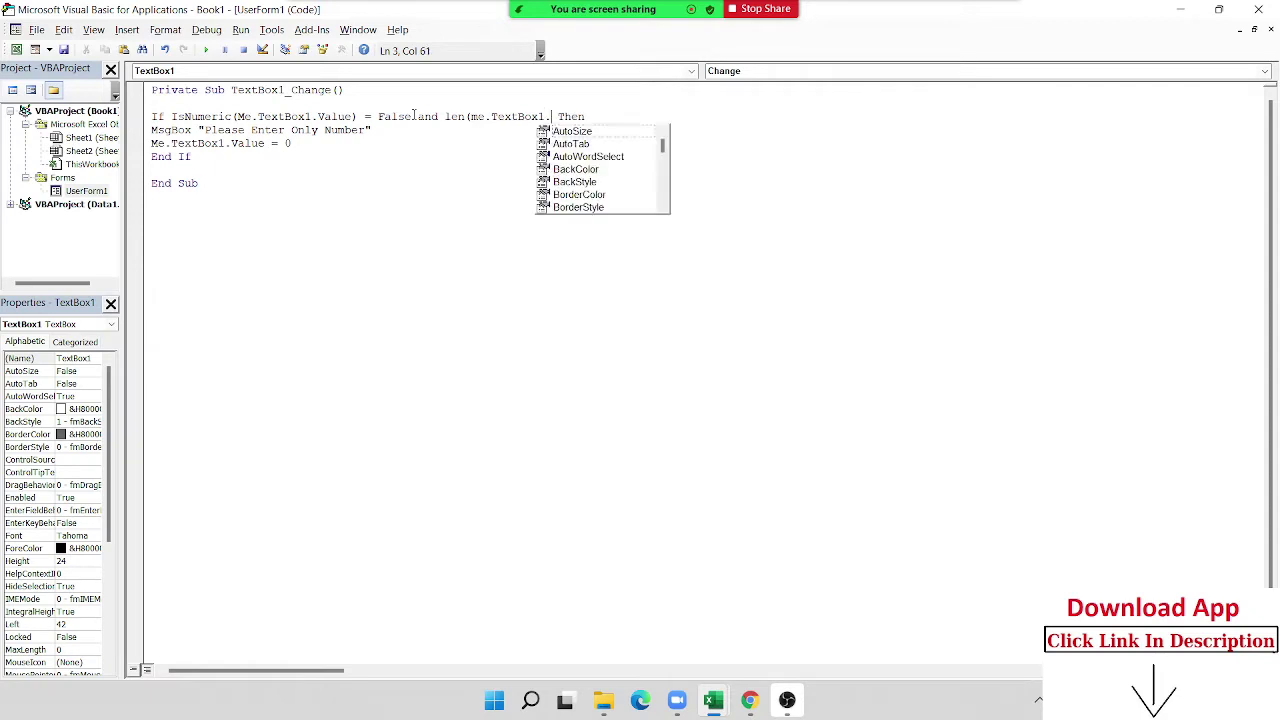
pyautogui.write('v')
pyautogui.press('Tab')
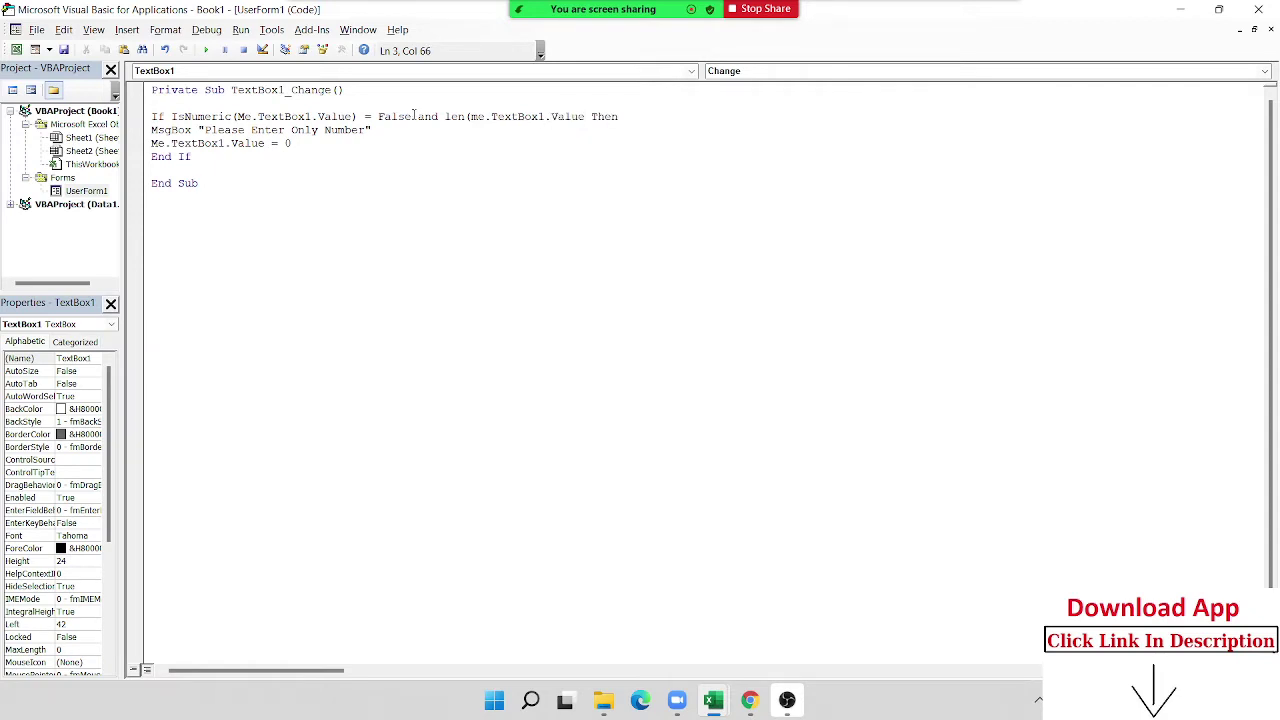
pyautogui.write(')>')
pyautogui.write('0')
pyautogui.click(402, 194)
pyautogui.click(346, 142)
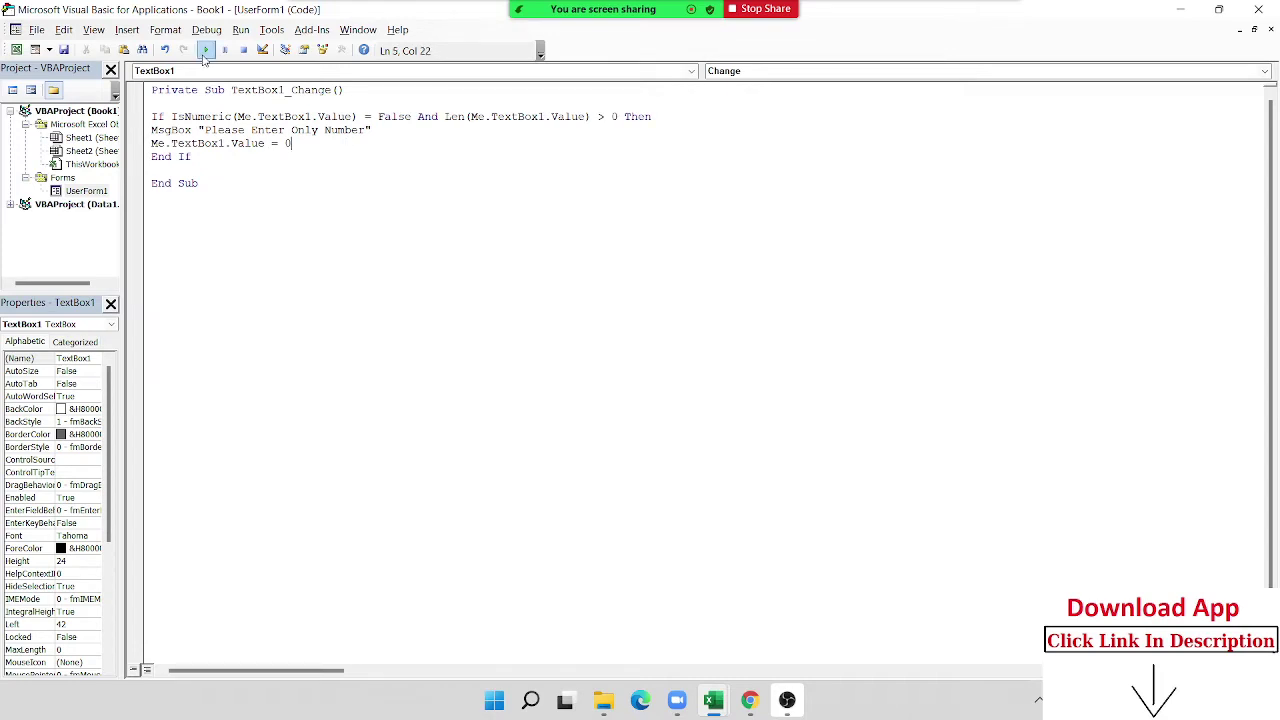
# - Run the form, type 541, clear it, type s, dismiss the warning, and close the form
pyautogui.click(205, 50)
pyautogui.write('54')
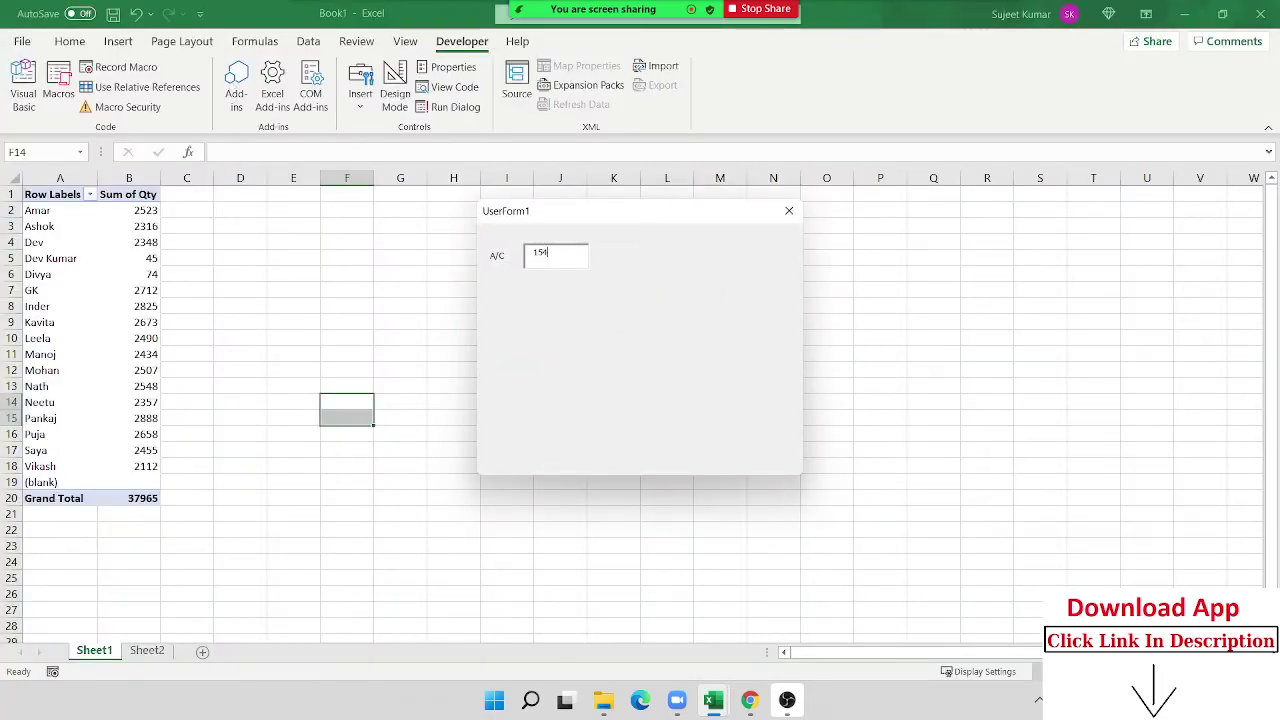
pyautogui.write('1')
pyautogui.press('BackSpace')
pyautogui.press('BackSpace')
pyautogui.press('BackSpace')
pyautogui.press('BackSpace')
pyautogui.write('s')
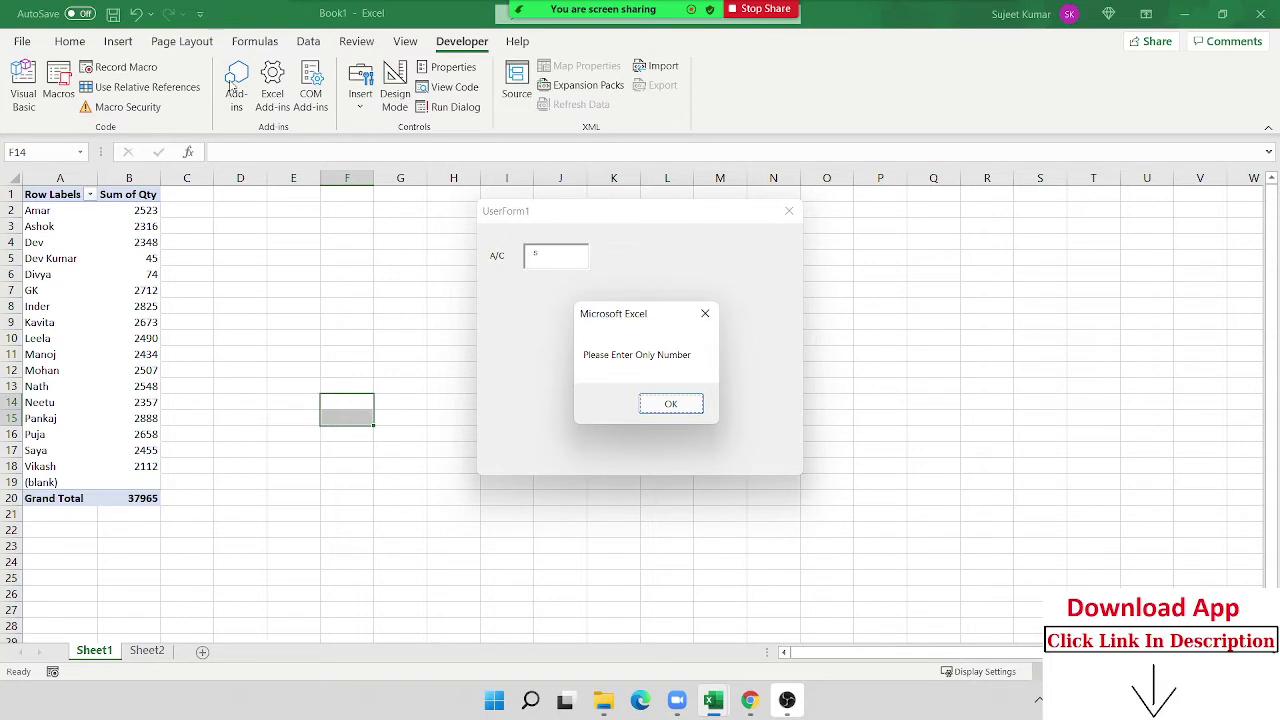
pyautogui.click(683, 406)
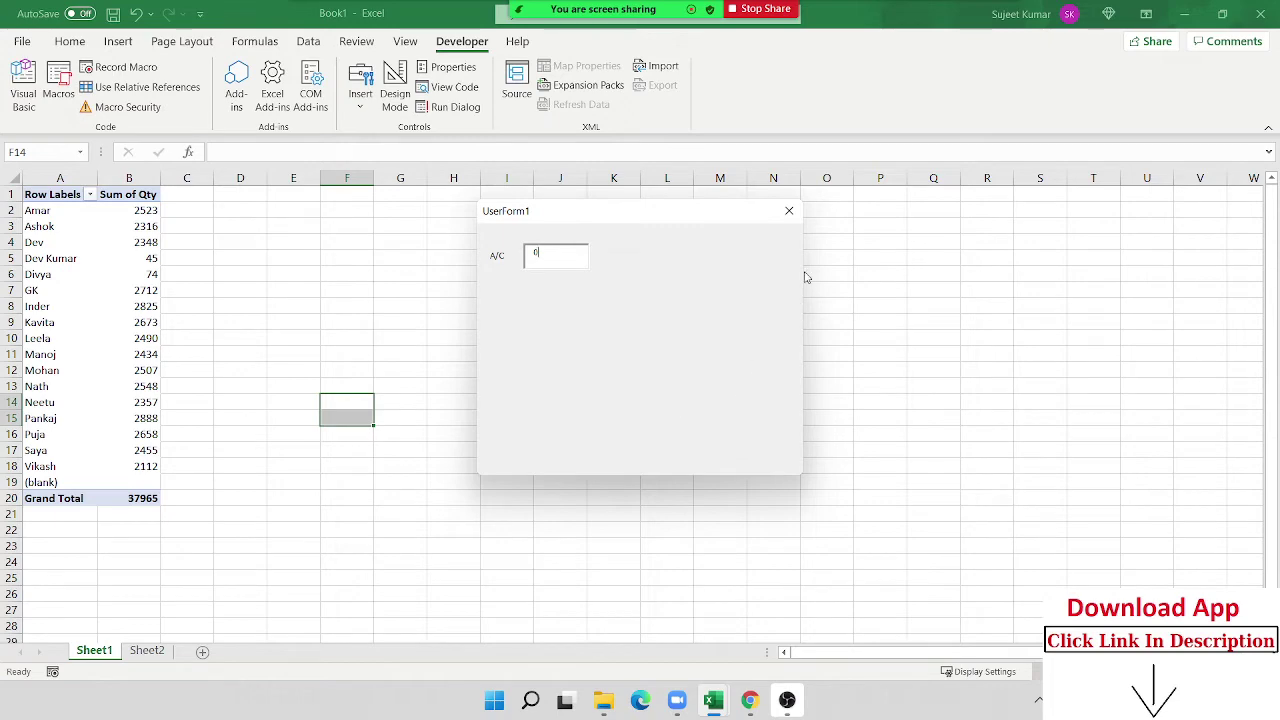
pyautogui.click(801, 215)
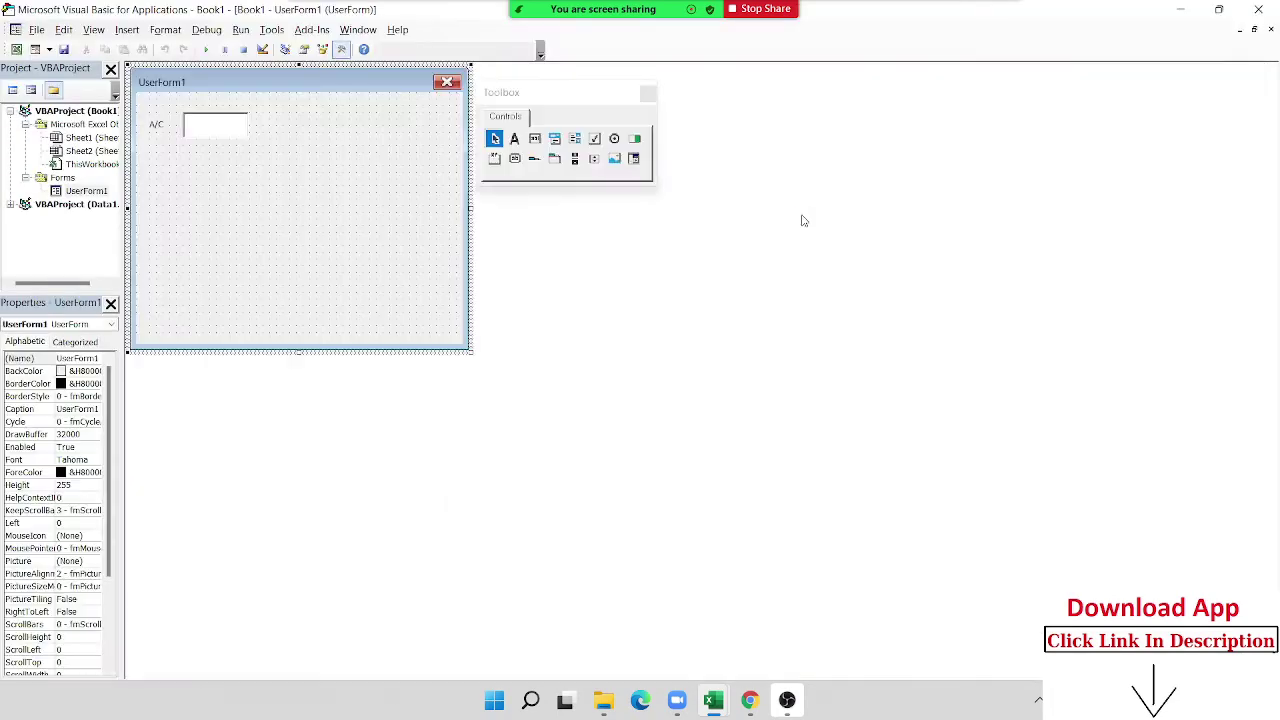
# - Open the form's code, highlight the IsNumeric, = False and Len parts, then select the UserForm_Click stub
pyautogui.doubleClick(391, 163)
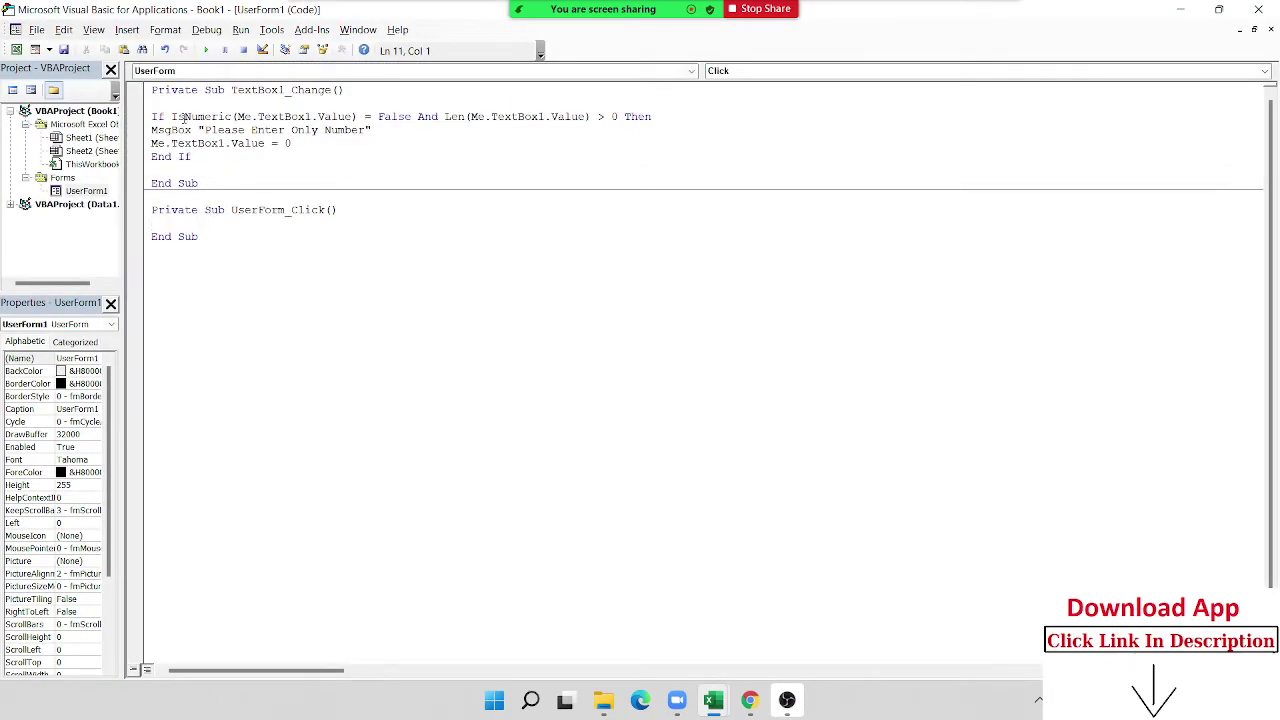
pyautogui.moveTo(184, 116)
pyautogui.mouseDown()
pyautogui.moveTo(449, 117)
pyautogui.moveTo(431, 117)
pyautogui.mouseUp()
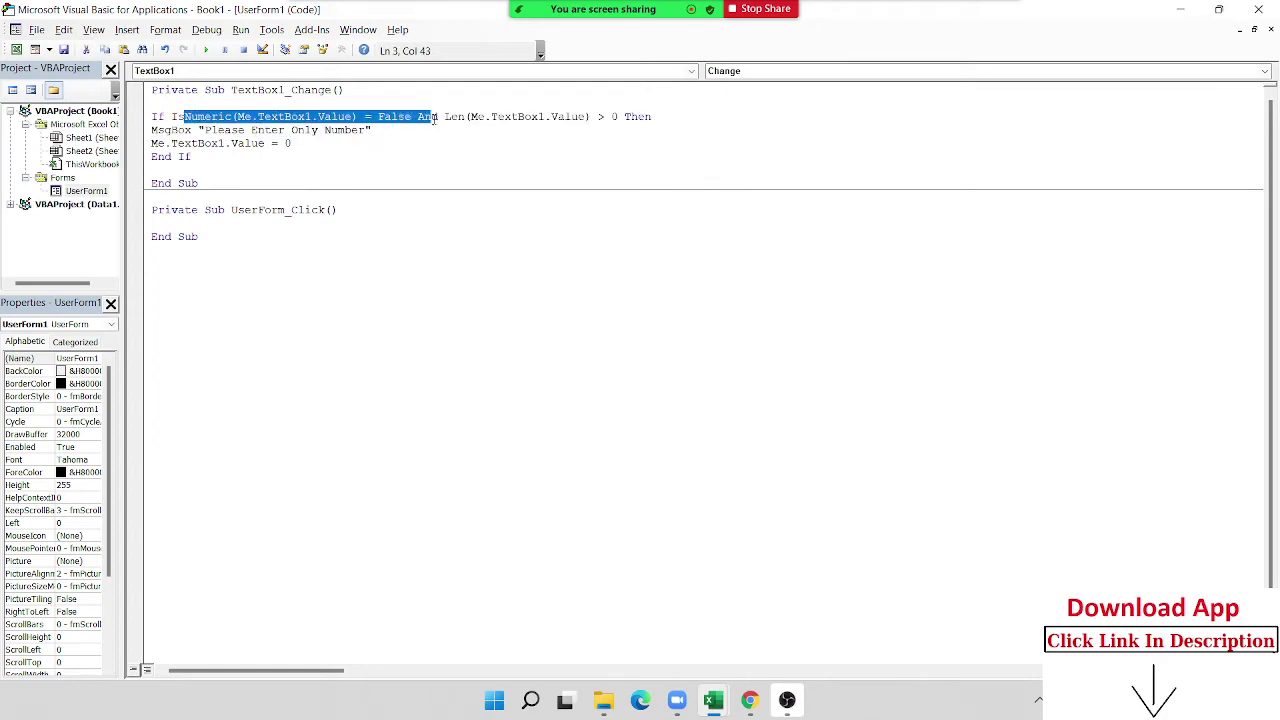
pyautogui.doubleClick(227, 117)
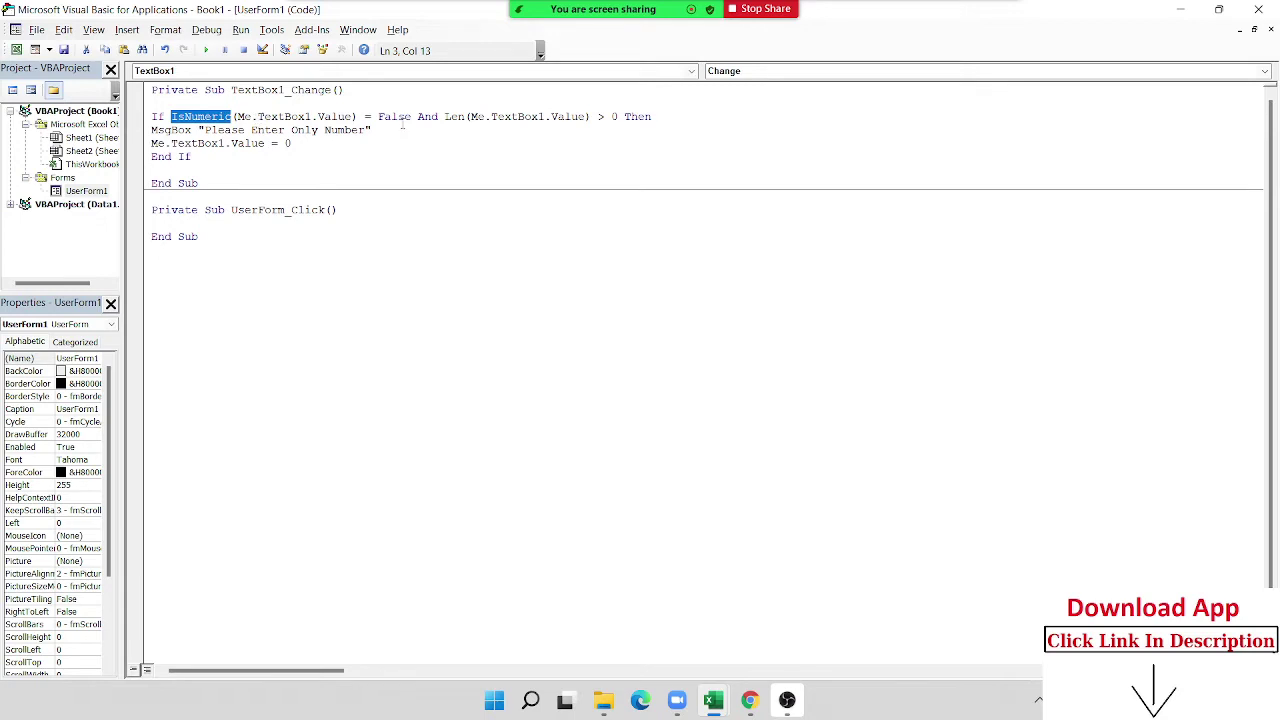
pyautogui.moveTo(406, 117); pyautogui.dragTo(296, 117)
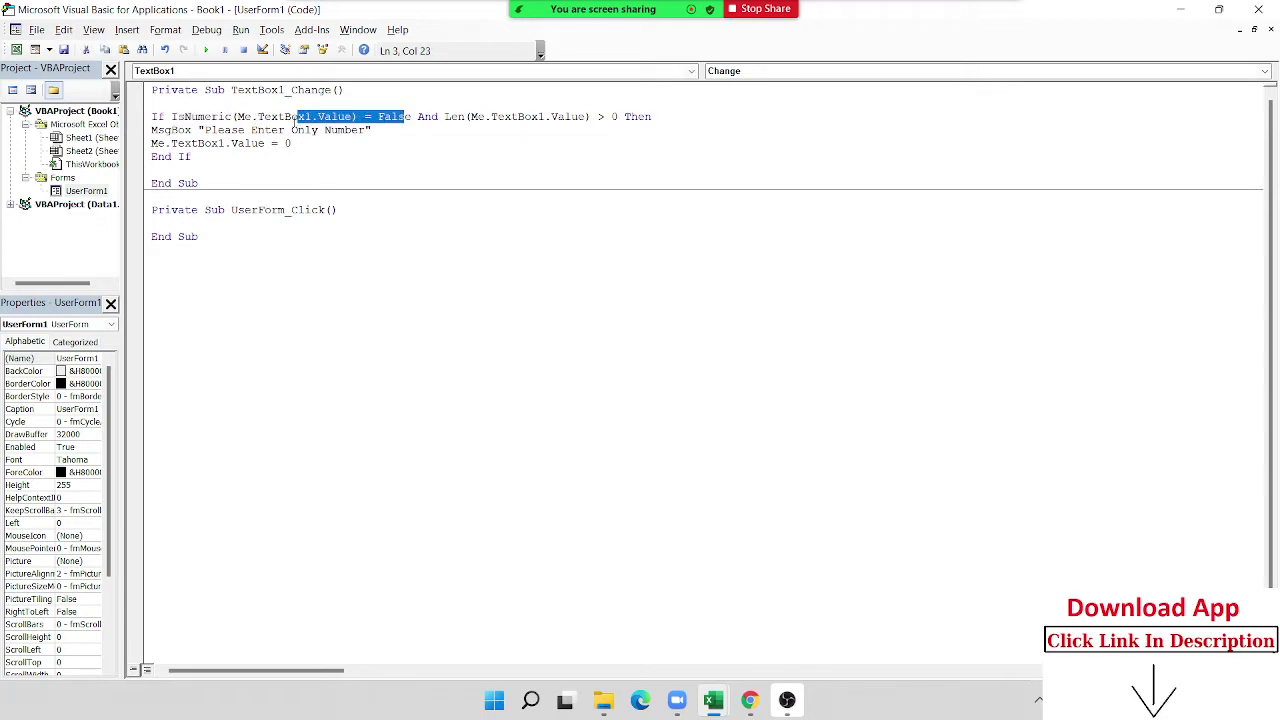
pyautogui.moveTo(457, 117); pyautogui.dragTo(618, 121)
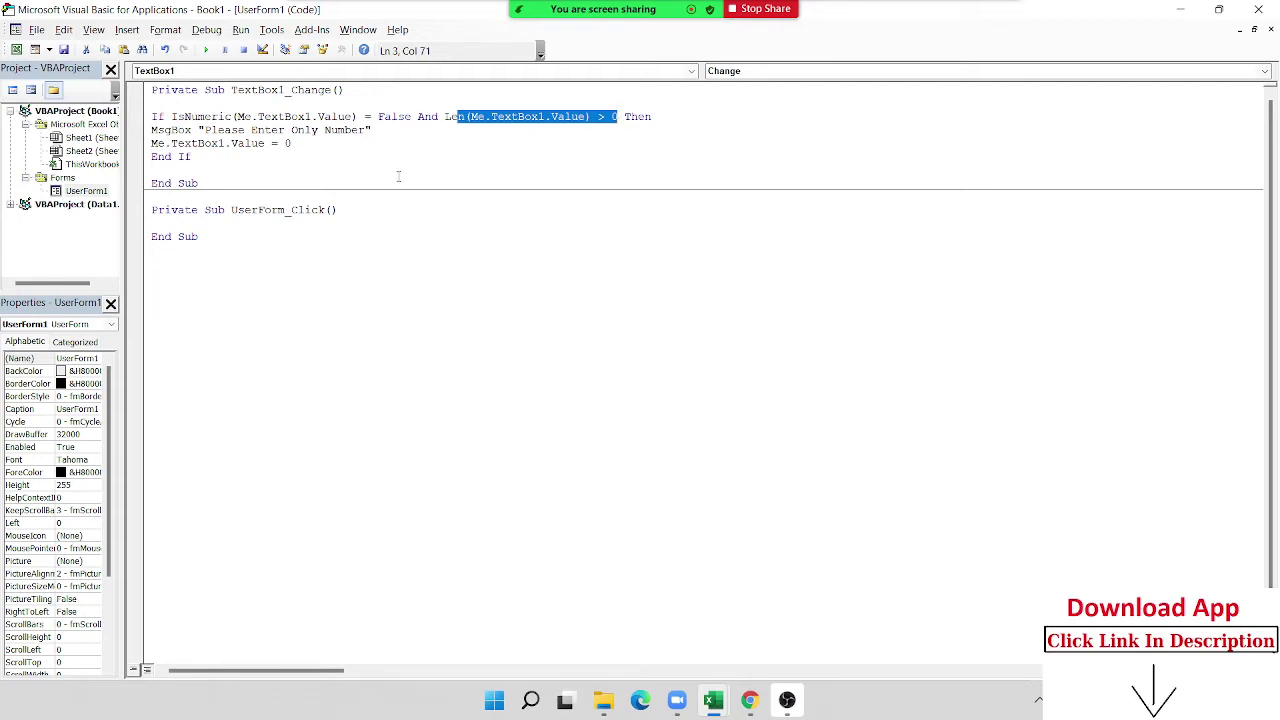
pyautogui.moveTo(211, 239); pyautogui.dragTo(150, 210)
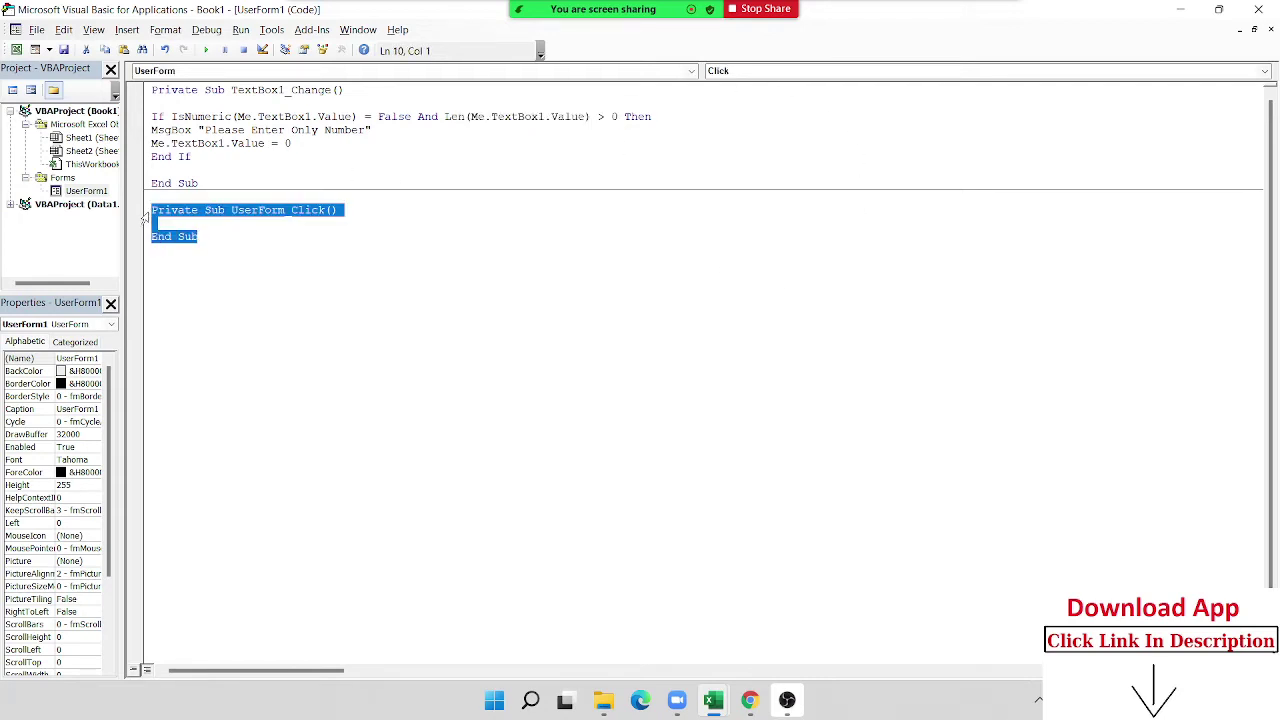
# - Delete the empty UserForm_Click stub and open Sheet1's code
pyautogui.press('Delete')
pyautogui.doubleClick(79, 127)
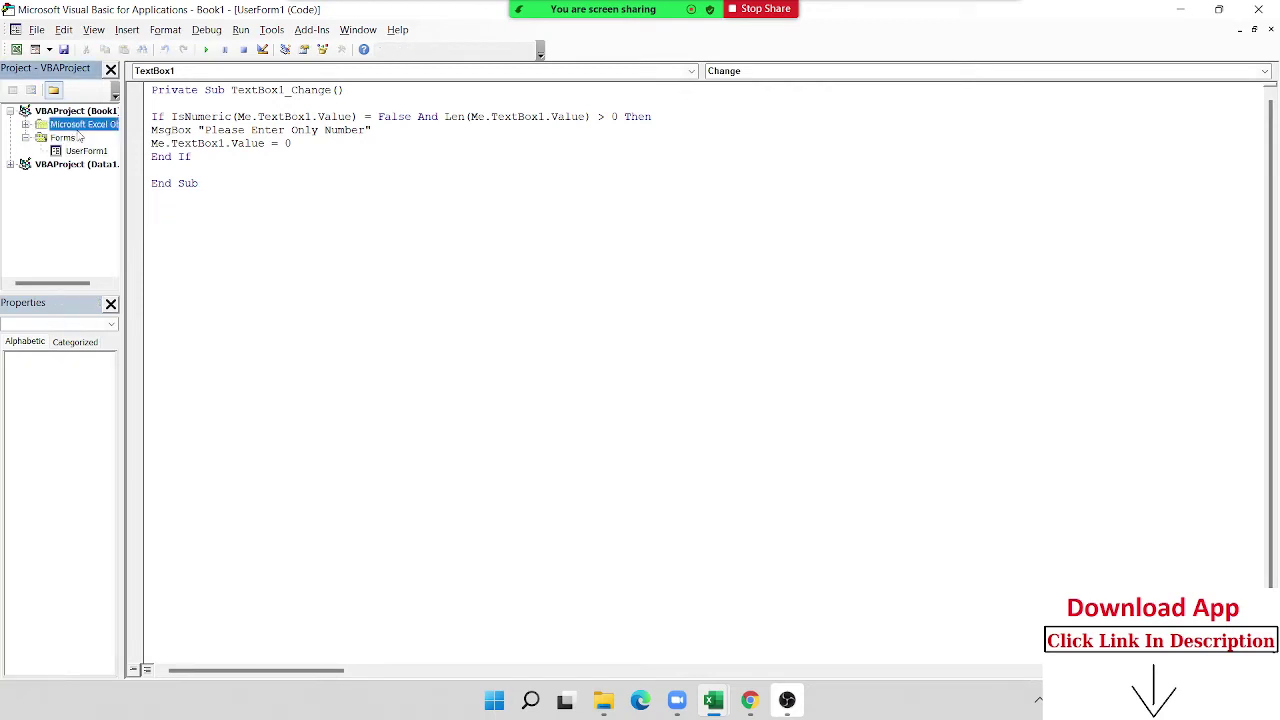
pyautogui.doubleClick(79, 124)
pyautogui.doubleClick(80, 138)
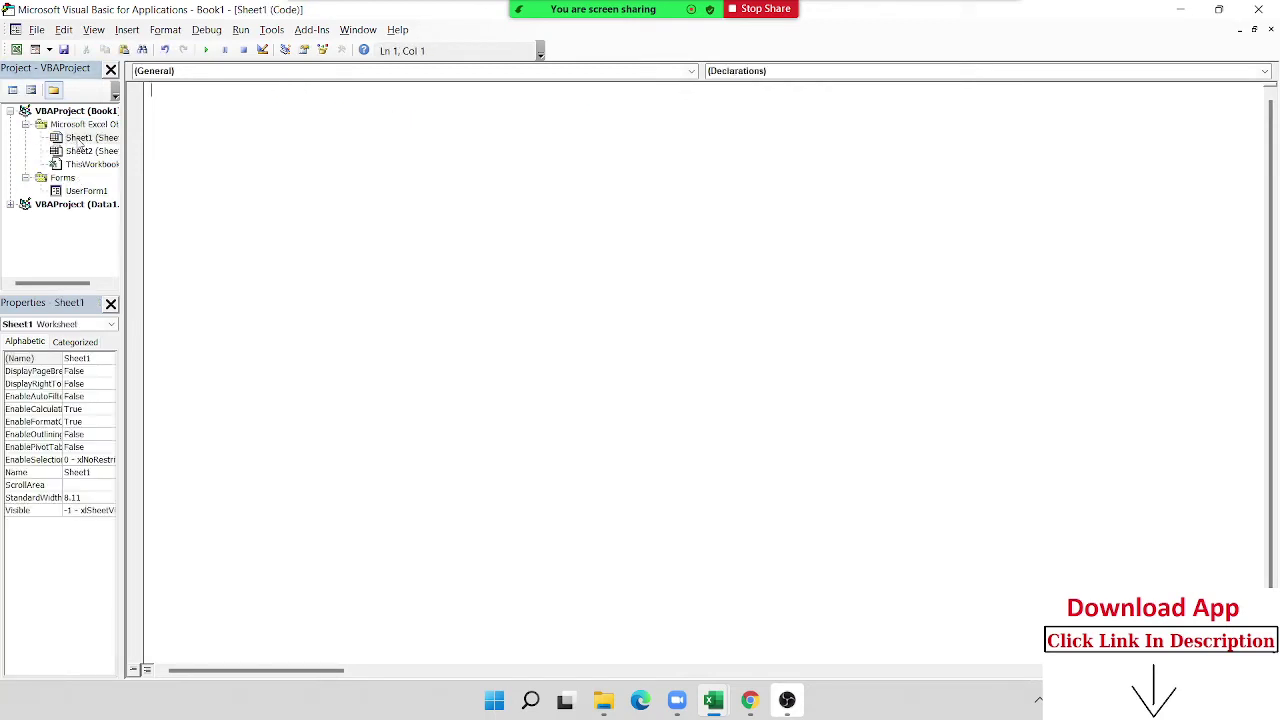
# - Create a Worksheet_Change procedure and delete the generated Worksheet_SelectionChange procedure
pyautogui.click(177, 72)
pyautogui.click(160, 96)
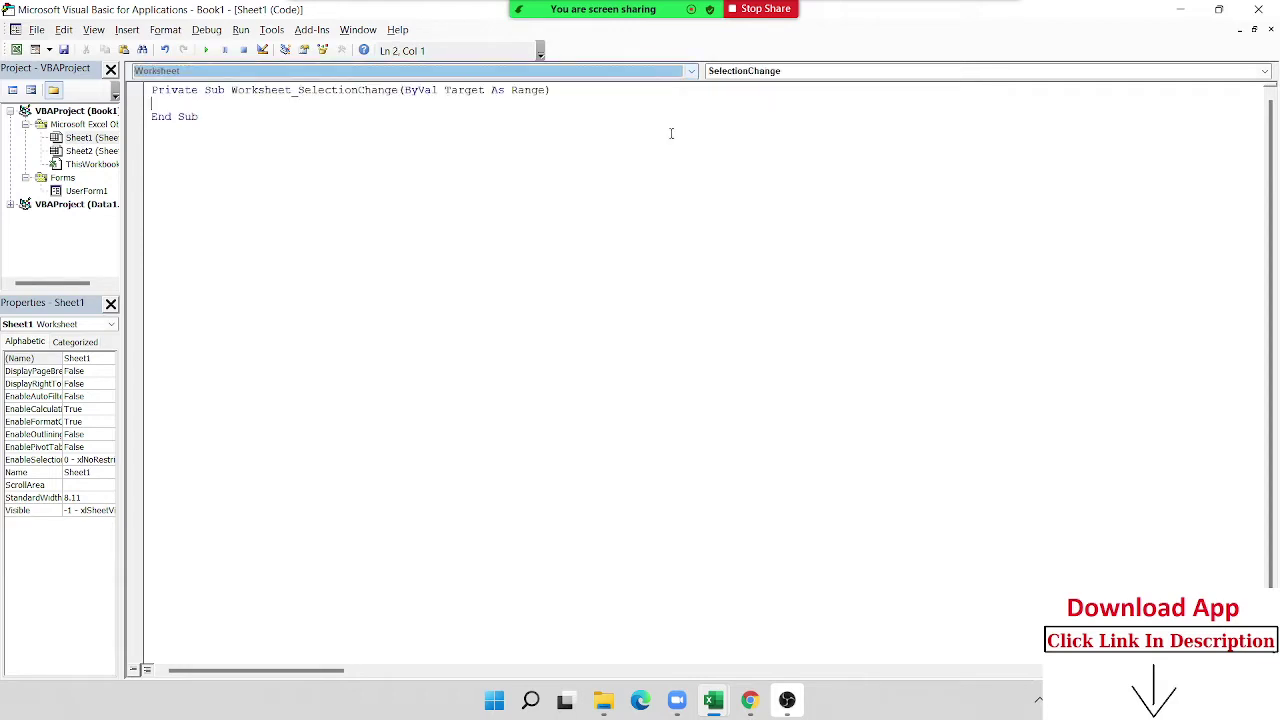
pyautogui.click(735, 72)
pyautogui.scroll(1, 736, 87)
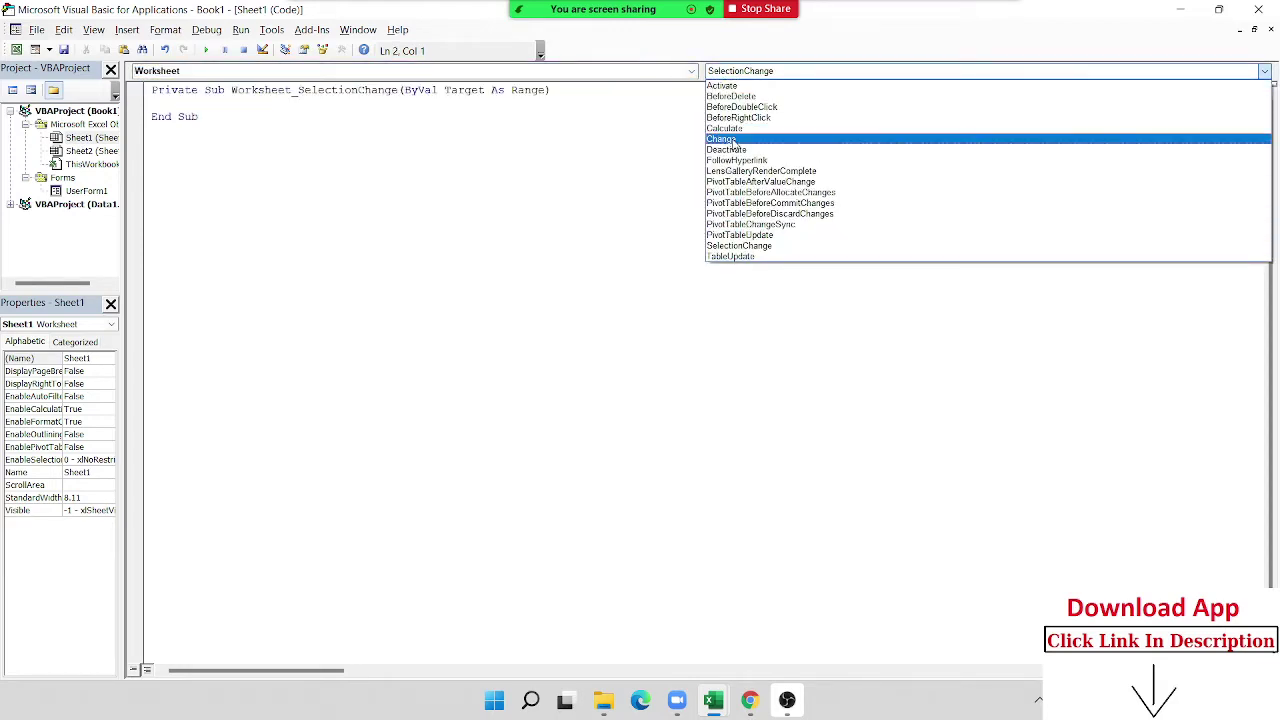
pyautogui.click(736, 140)
pyautogui.click(289, 153)
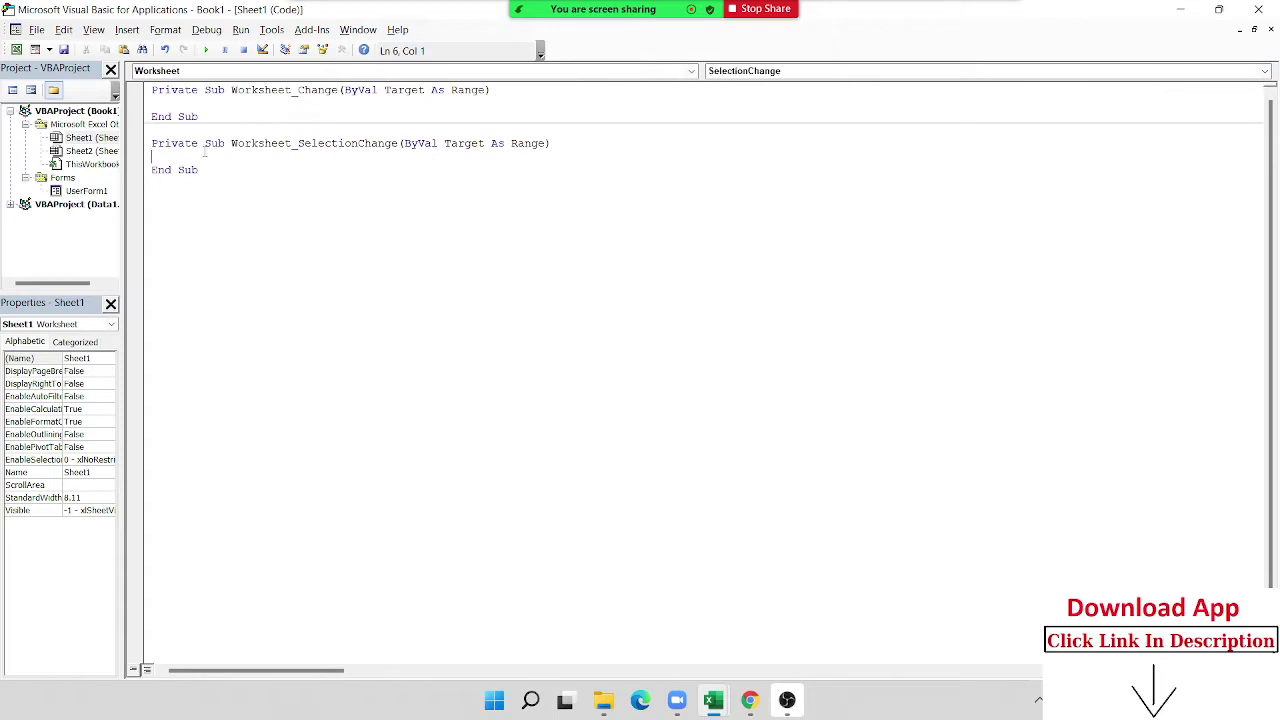
pyautogui.moveTo(205, 153); pyautogui.dragTo(152, 116)
pyautogui.click(237, 170)
pyautogui.moveTo(198, 170); pyautogui.dragTo(138, 141)
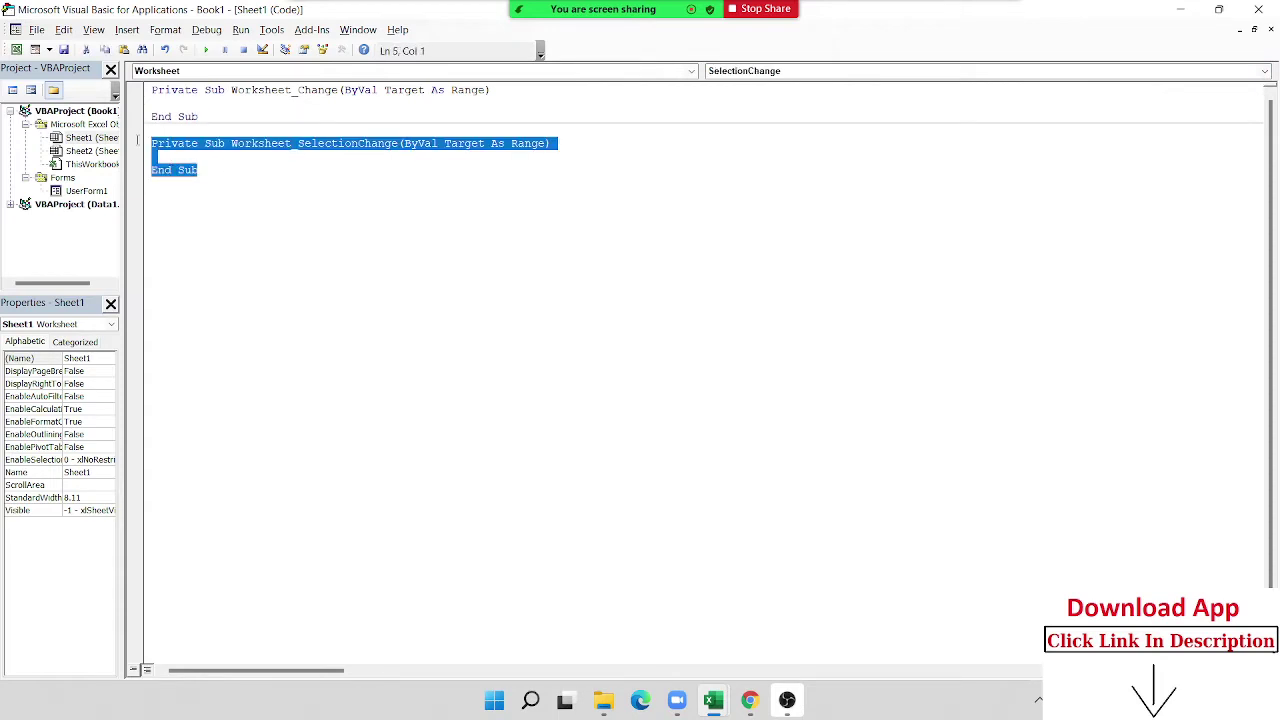
pyautogui.press('Delete')
# - Write MsgBox "Thnaks" inside Worksheet_Change
pyautogui.press('Up')
pyautogui.press('Up')
pyautogui.press('Up')
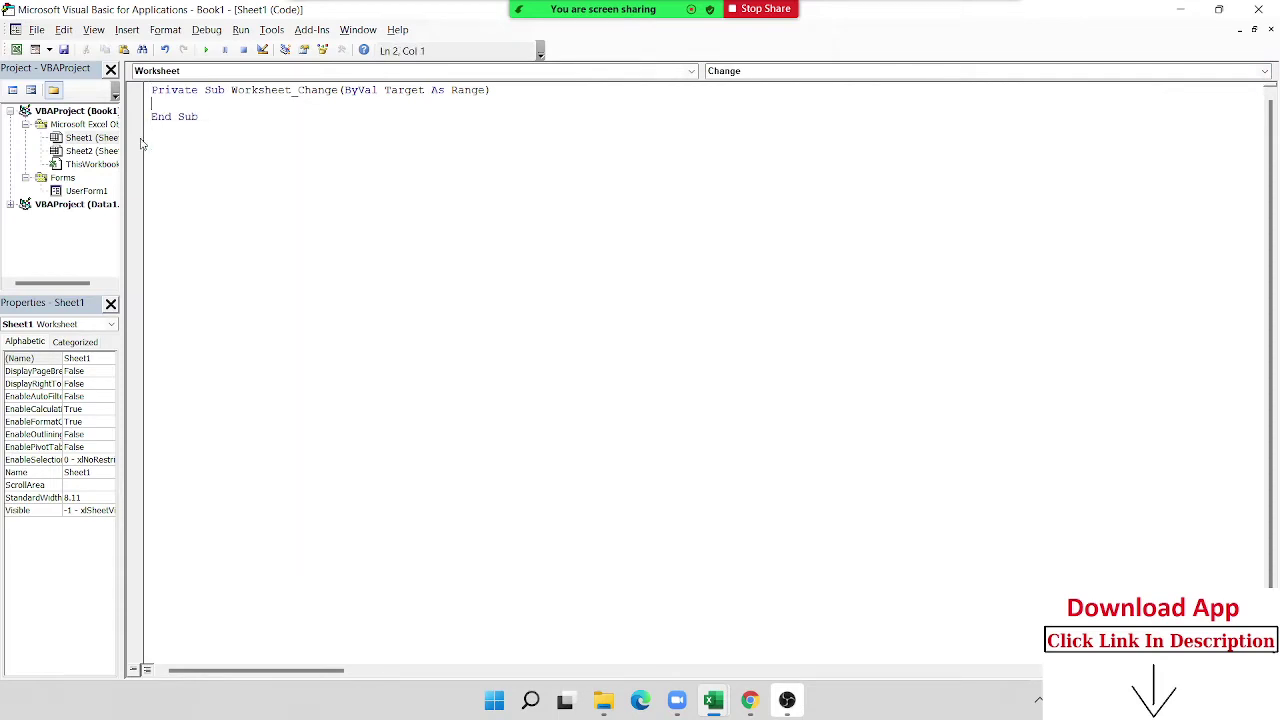
pyautogui.press('Return')
pyautogui.press('Return')
pyautogui.press('Return')
pyautogui.press('Up')
pyautogui.press('Up')
pyautogui.write('ms')
pyautogui.write('gbox ')
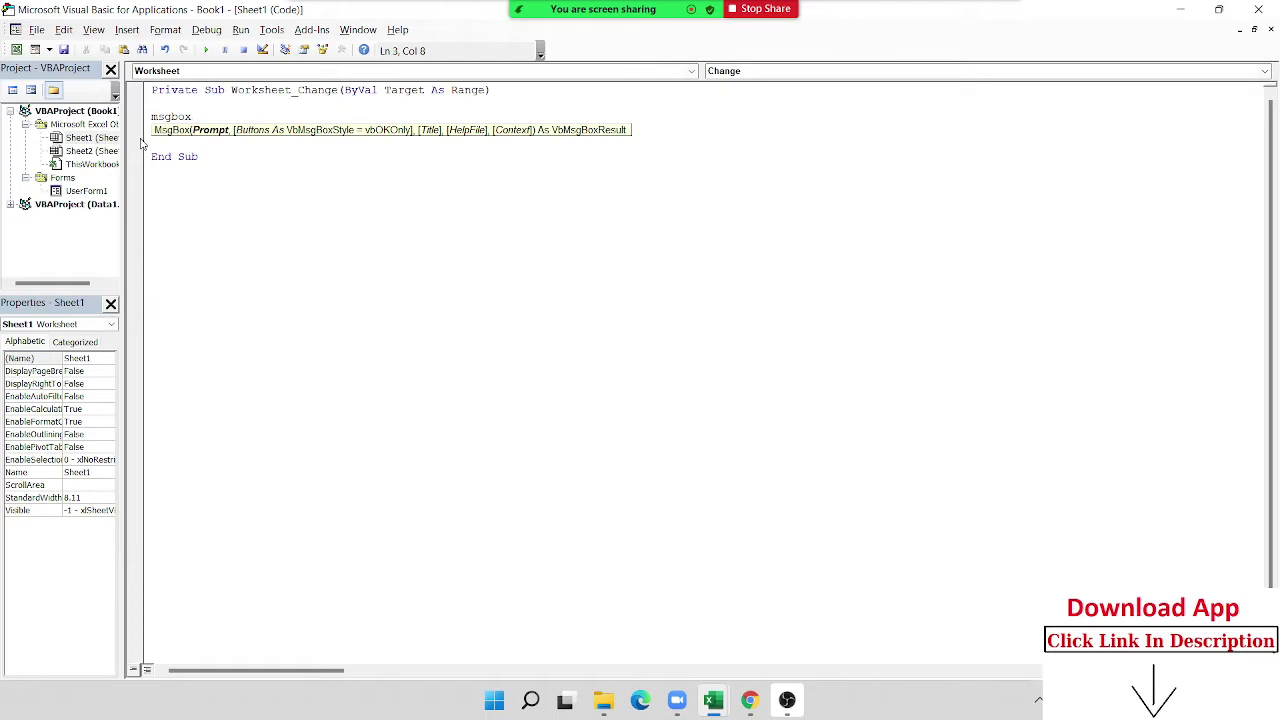
pyautogui.write('Thnaks')
pyautogui.press('Left')
pyautogui.press('Left')
pyautogui.press('Left')
pyautogui.write('":')
pyautogui.press('BackSpace')
pyautogui.press('Right')
pyautogui.press('Right')
pyautogui.press('Right')
pyautogui.press('Right')
pyautogui.press('Right')
pyautogui.press('Right')
# - Switch to the Excel workbook and back to the code editor, widening the project and properties panes
pyautogui.hotkey('alt', 'F11')
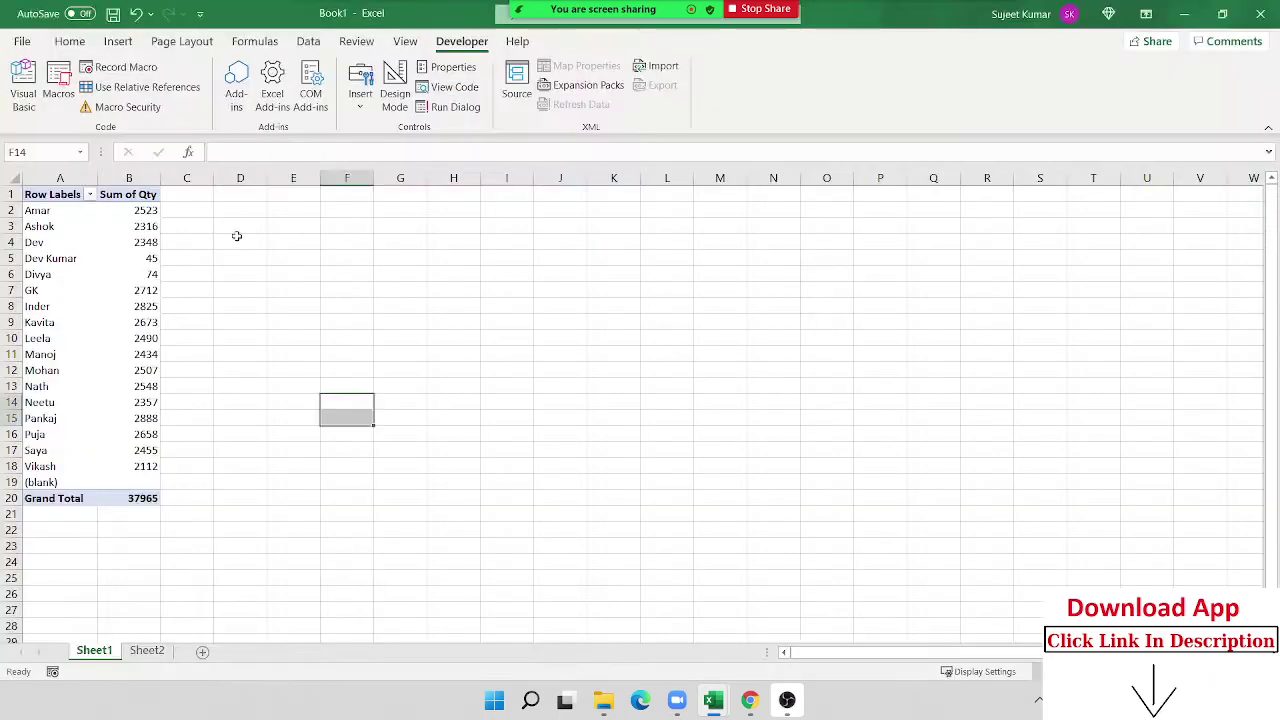
pyautogui.hotkey('alt', 'Tab')
pyautogui.click(727, 695)
pyautogui.click(848, 645)
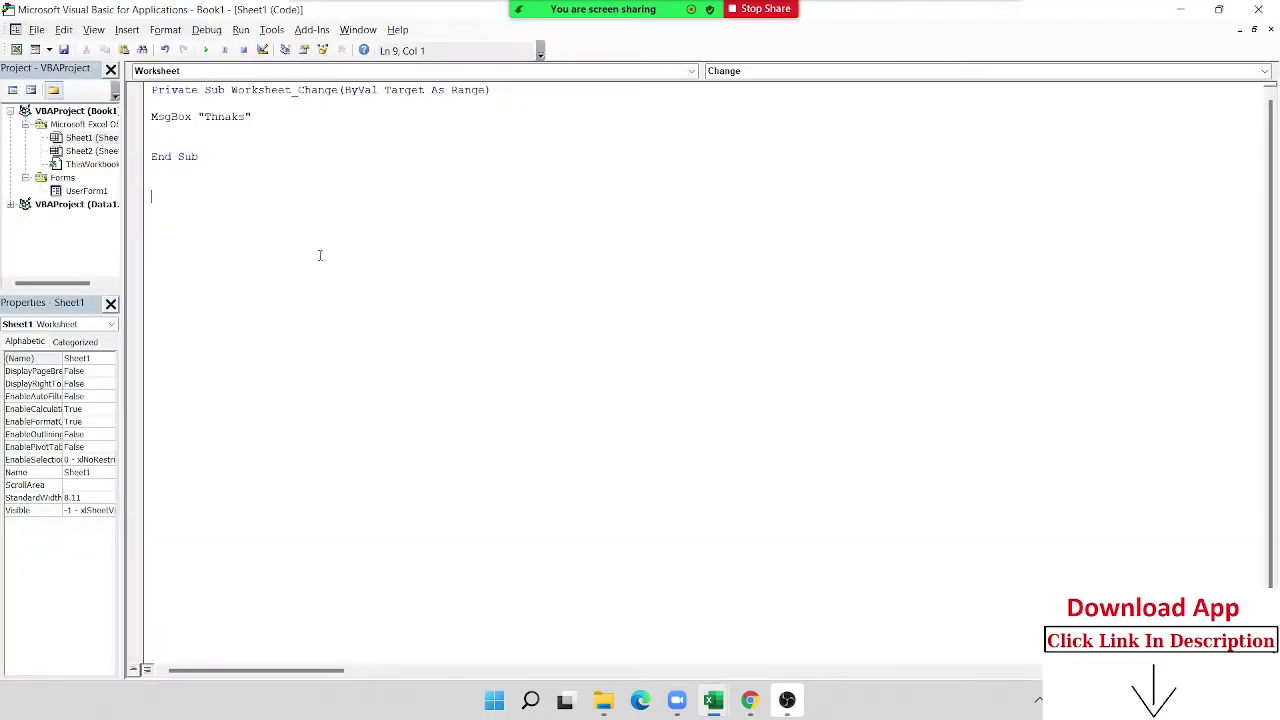
pyautogui.moveTo(131, 145); pyautogui.dragTo(194, 152)
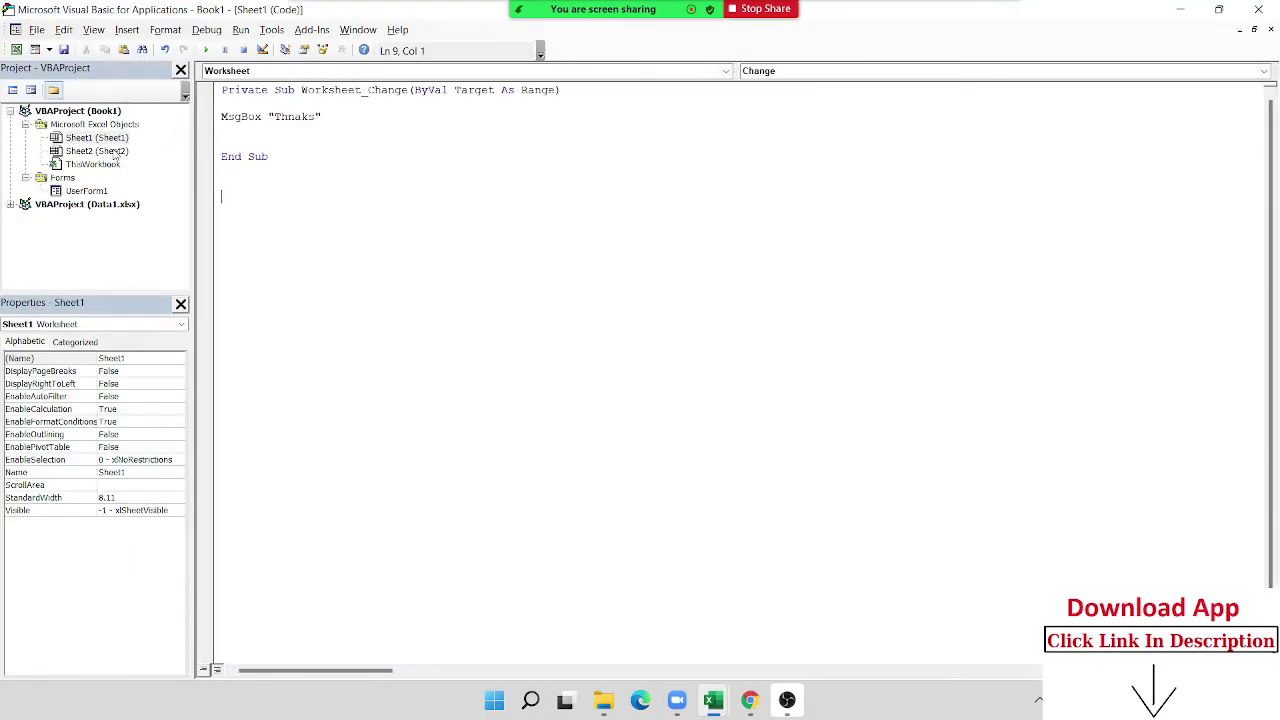
pyautogui.moveTo(718, 688)
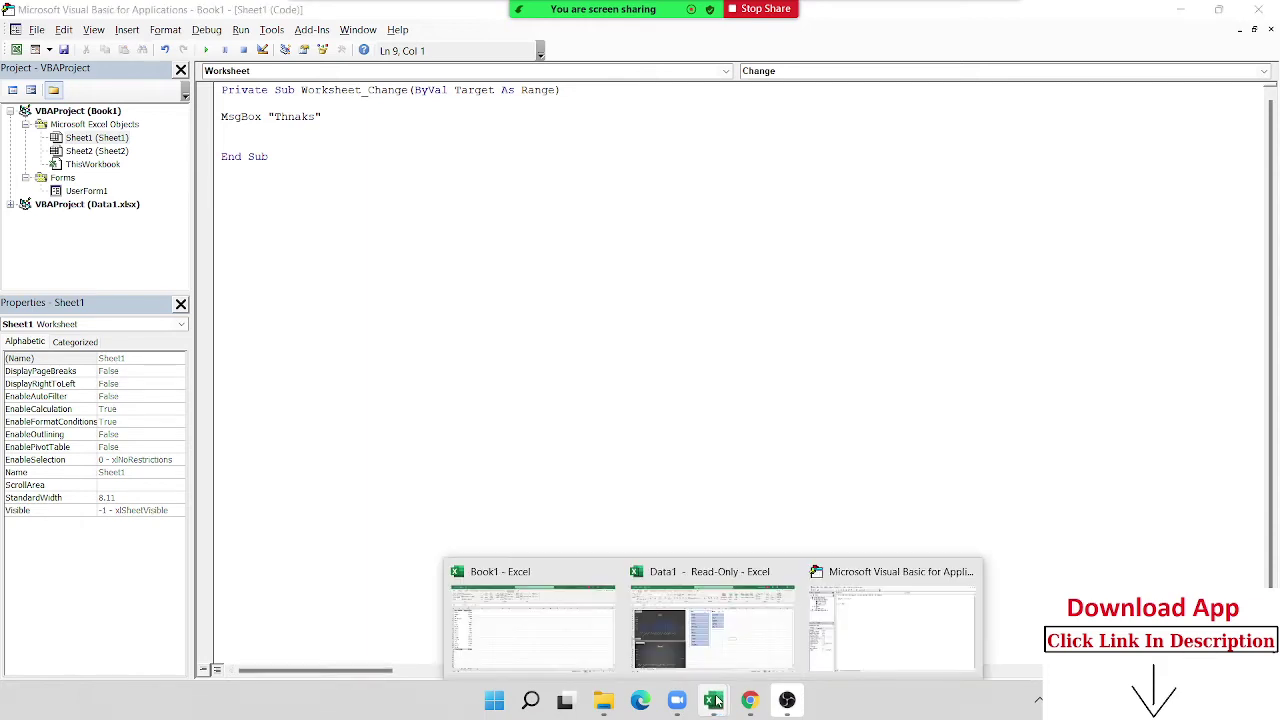
# - Enter 25 in G11 of Book1, dismiss the Thnaks message, and return to the code editor
pyautogui.click(561, 641)
pyautogui.click(420, 355)
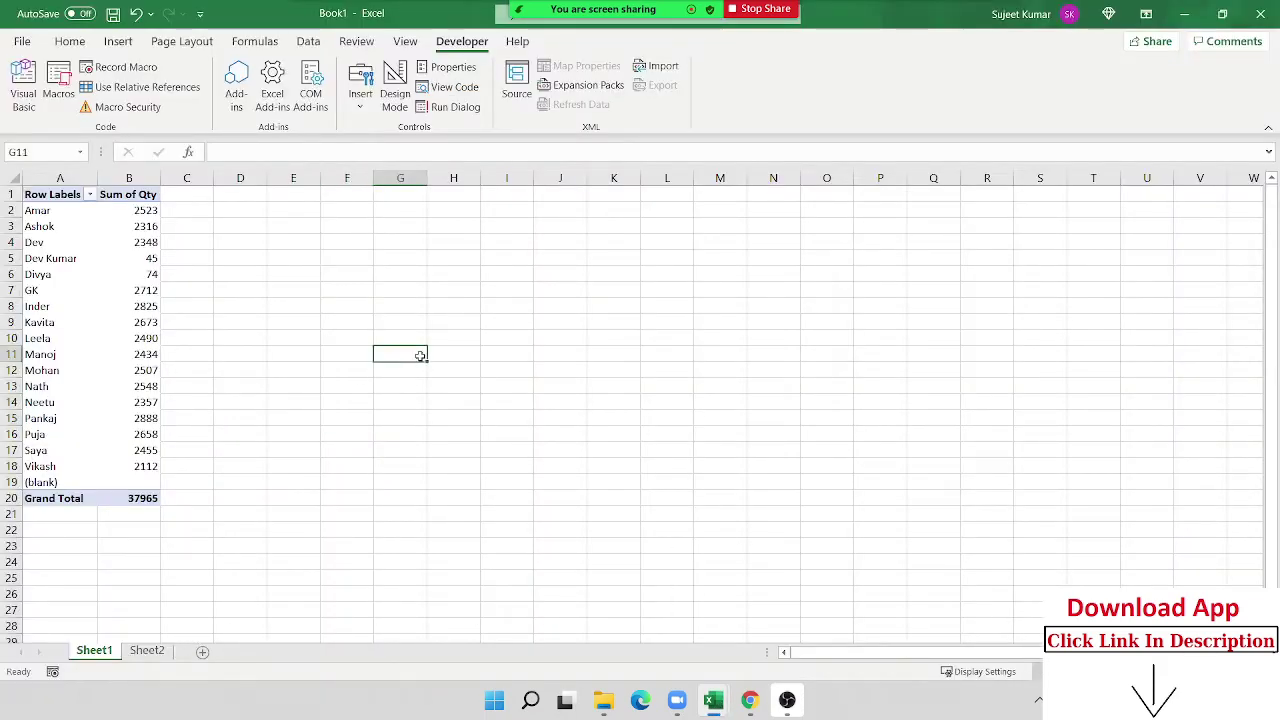
pyautogui.write('25')
pyautogui.press('Return')
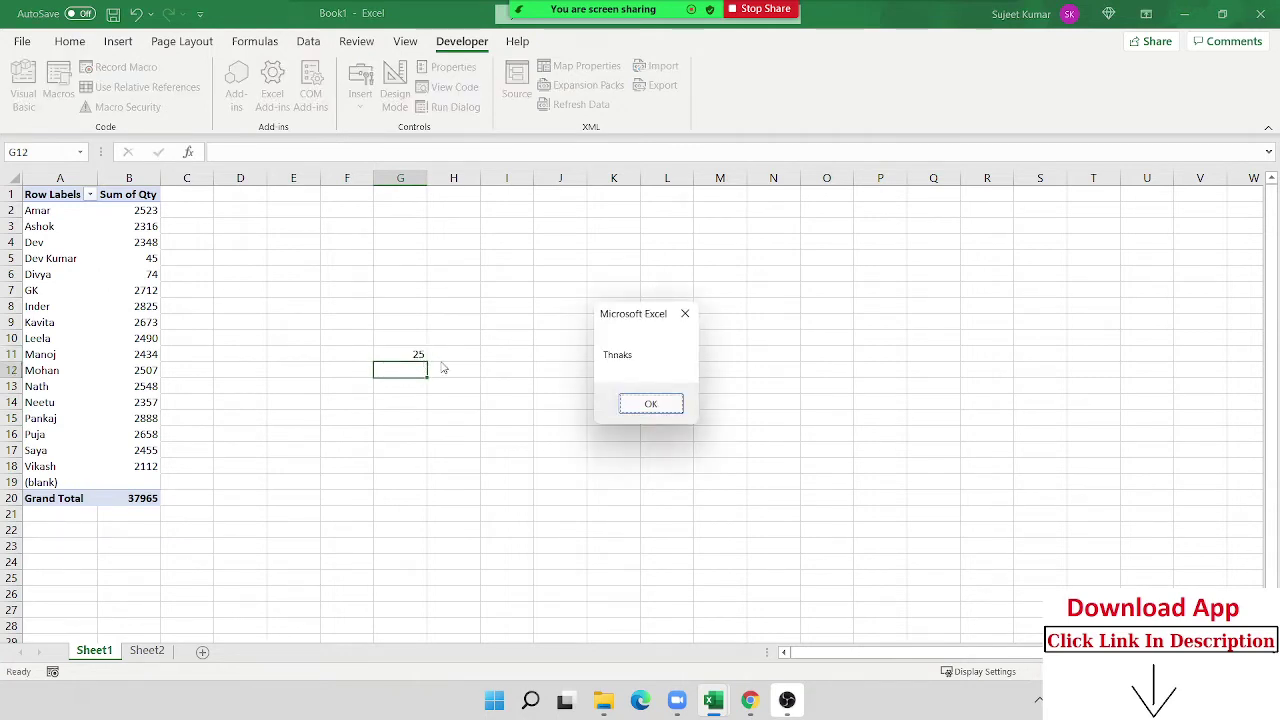
pyautogui.click(645, 410)
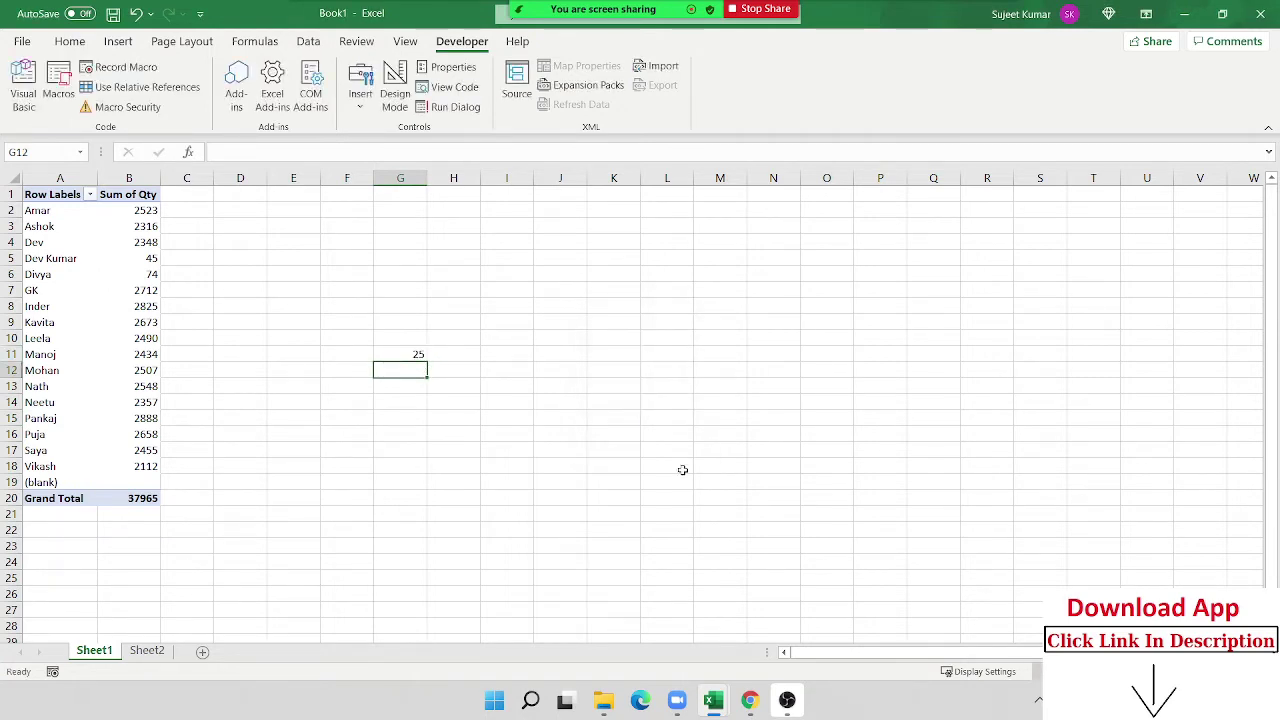
pyautogui.moveTo(713, 700)
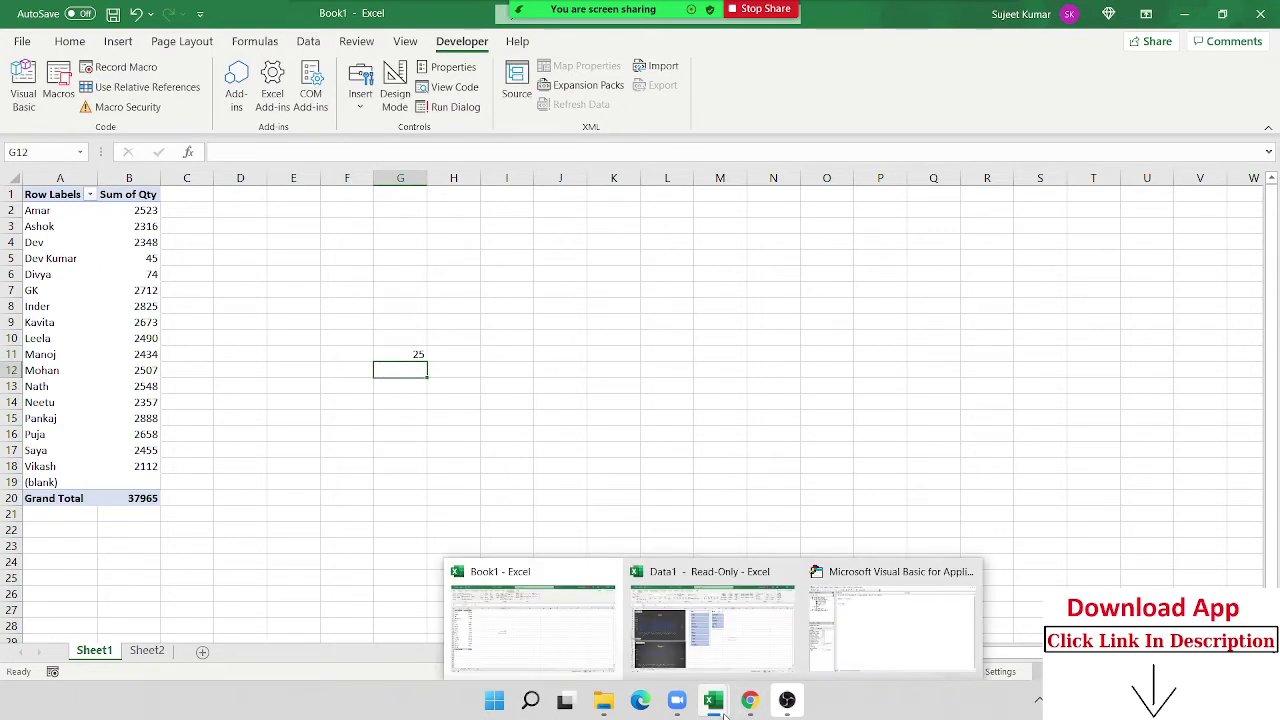
pyautogui.click(882, 640)
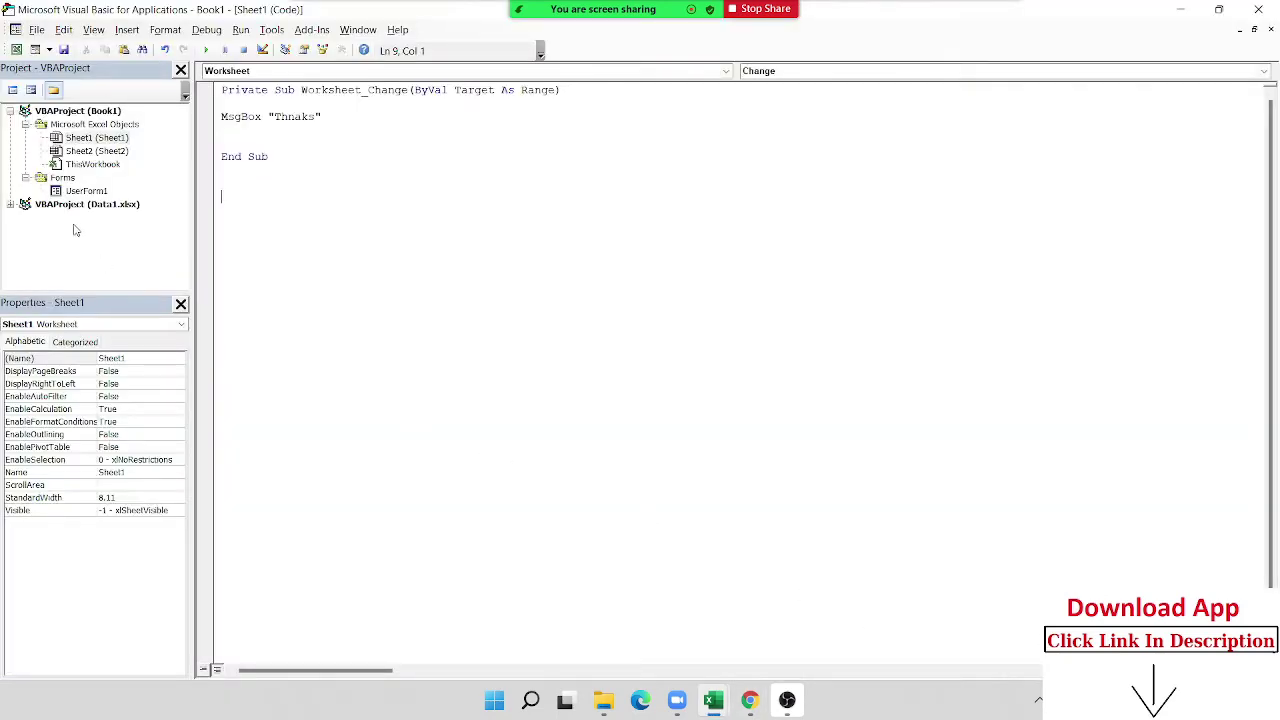
# - Open UserForm1's design and draw a second text box below the A/C box
pyautogui.doubleClick(92, 191)
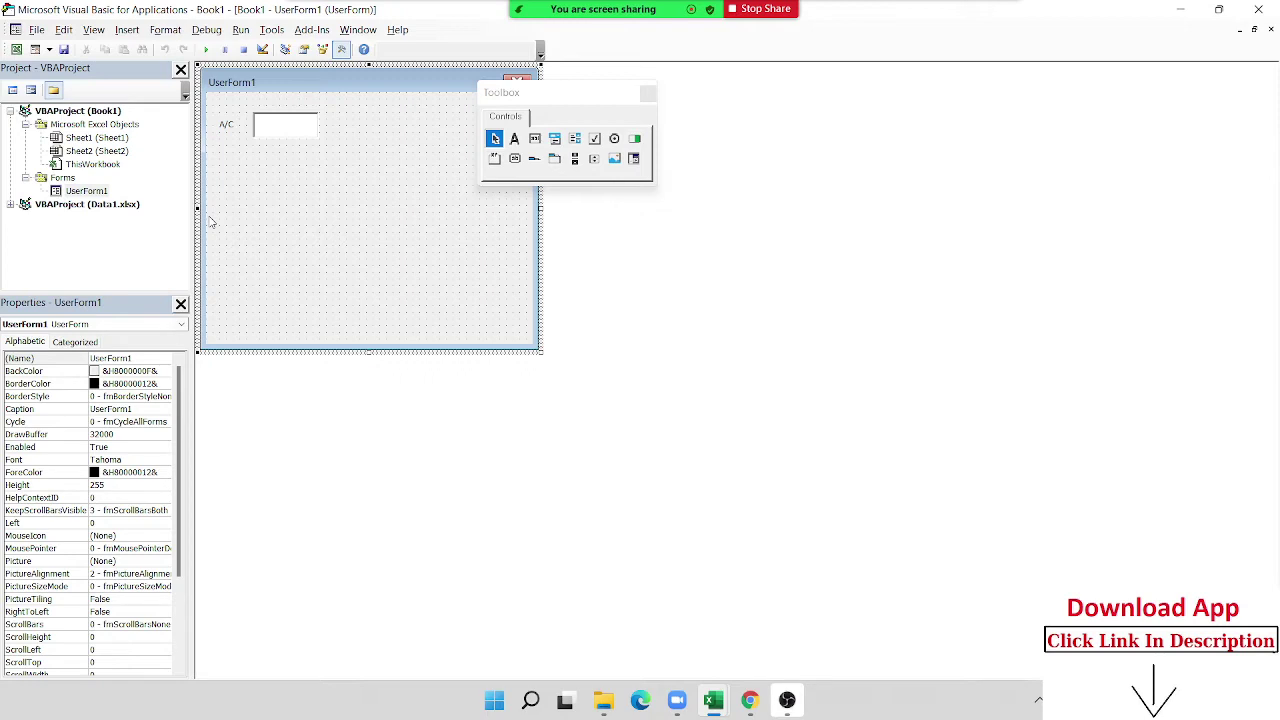
pyautogui.click(535, 140)
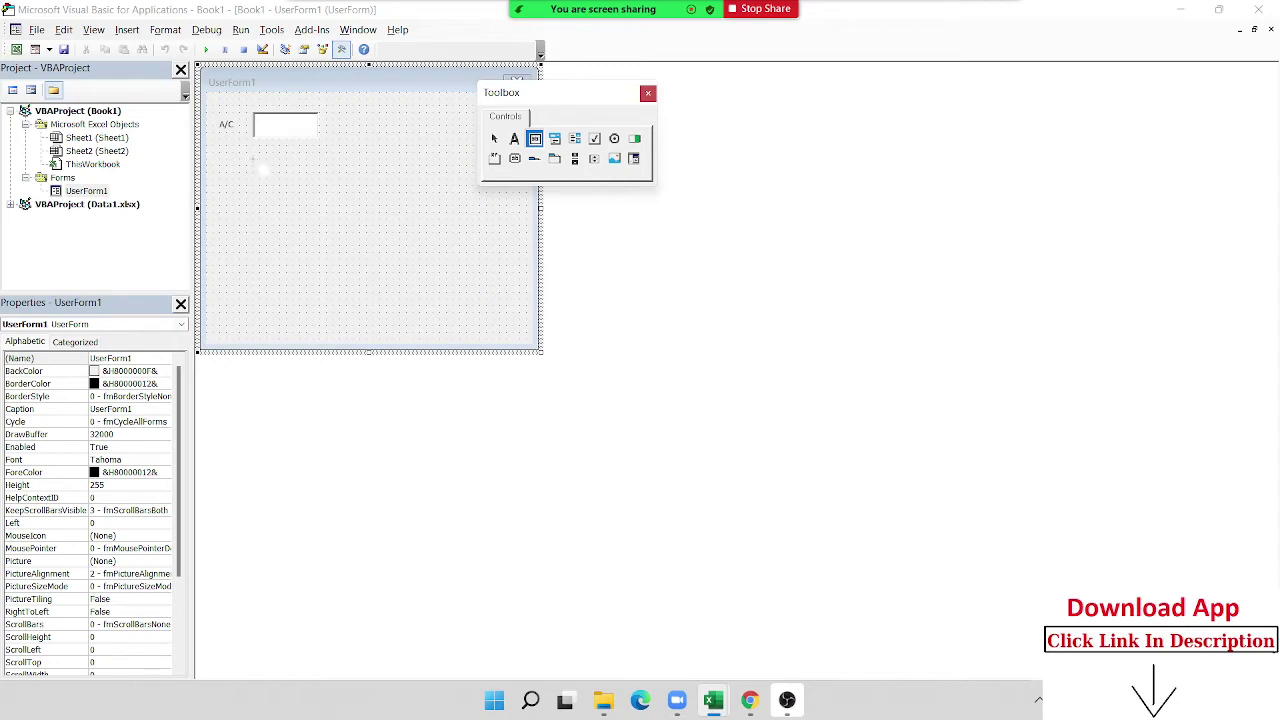
pyautogui.moveTo(254, 160); pyautogui.dragTo(421, 186)
# - Add a label captioned 'Emial', autosized and placed left of the new text box
pyautogui.click(514, 138)
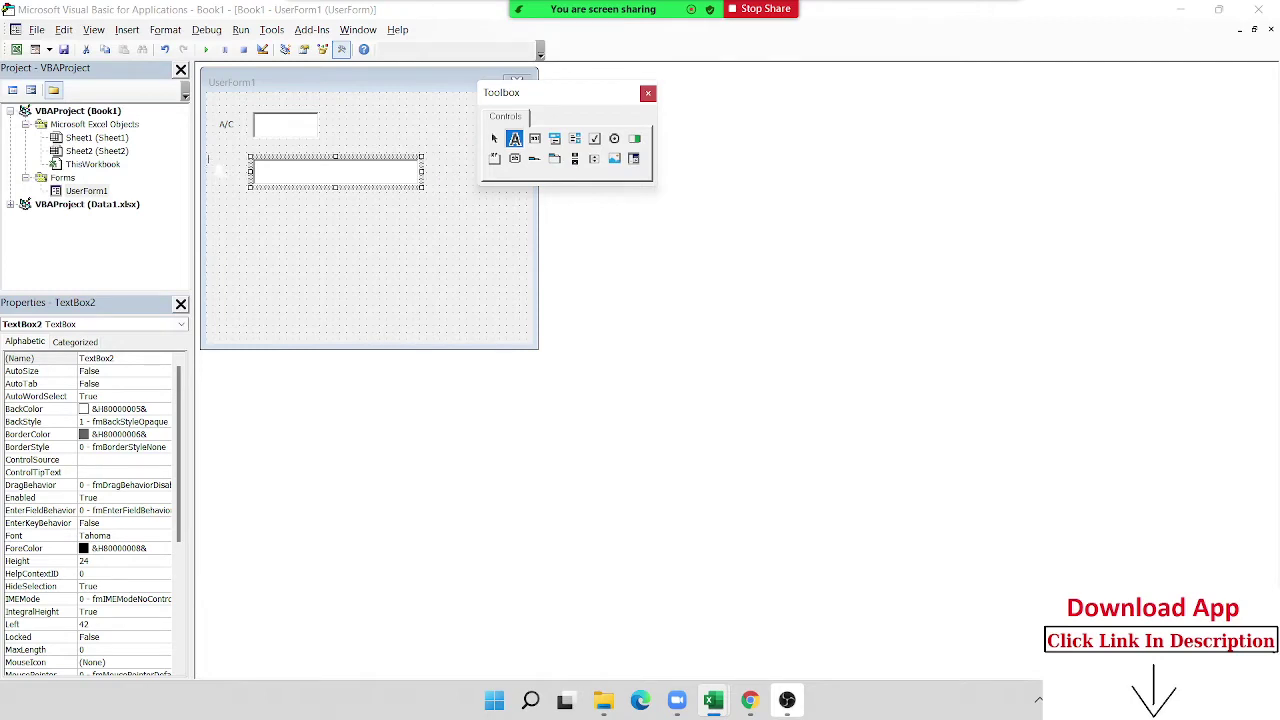
pyautogui.moveTo(208, 157); pyautogui.dragTo(241, 187)
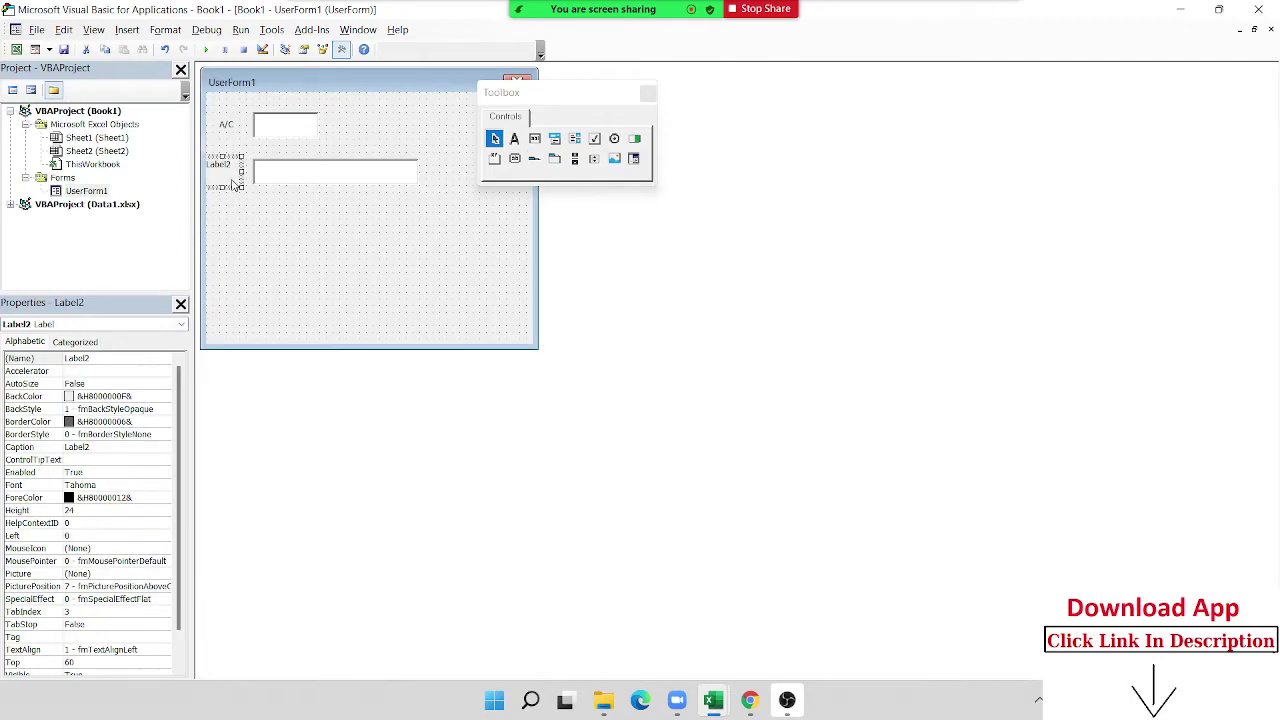
pyautogui.click(235, 184)
pyautogui.press('BackSpace')
pyautogui.press('BackSpace')
pyautogui.press('BackSpace')
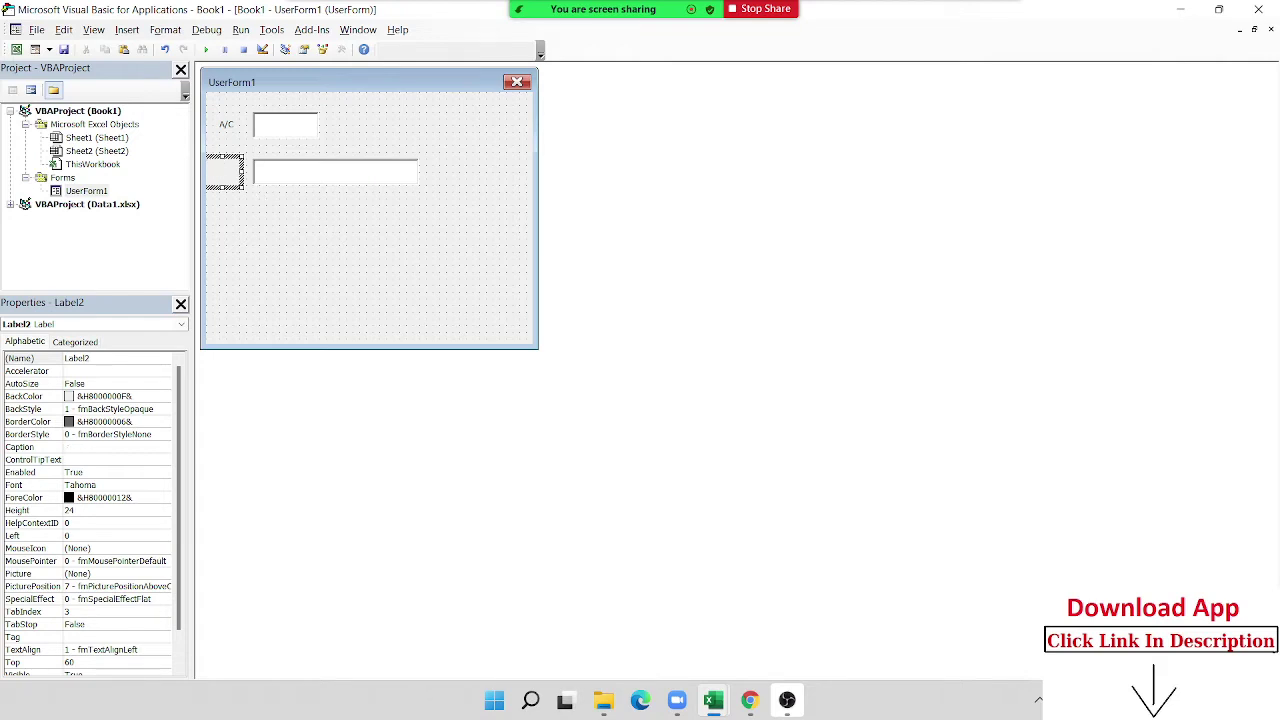
pyautogui.write('Emial')
pyautogui.doubleClick(240, 189)
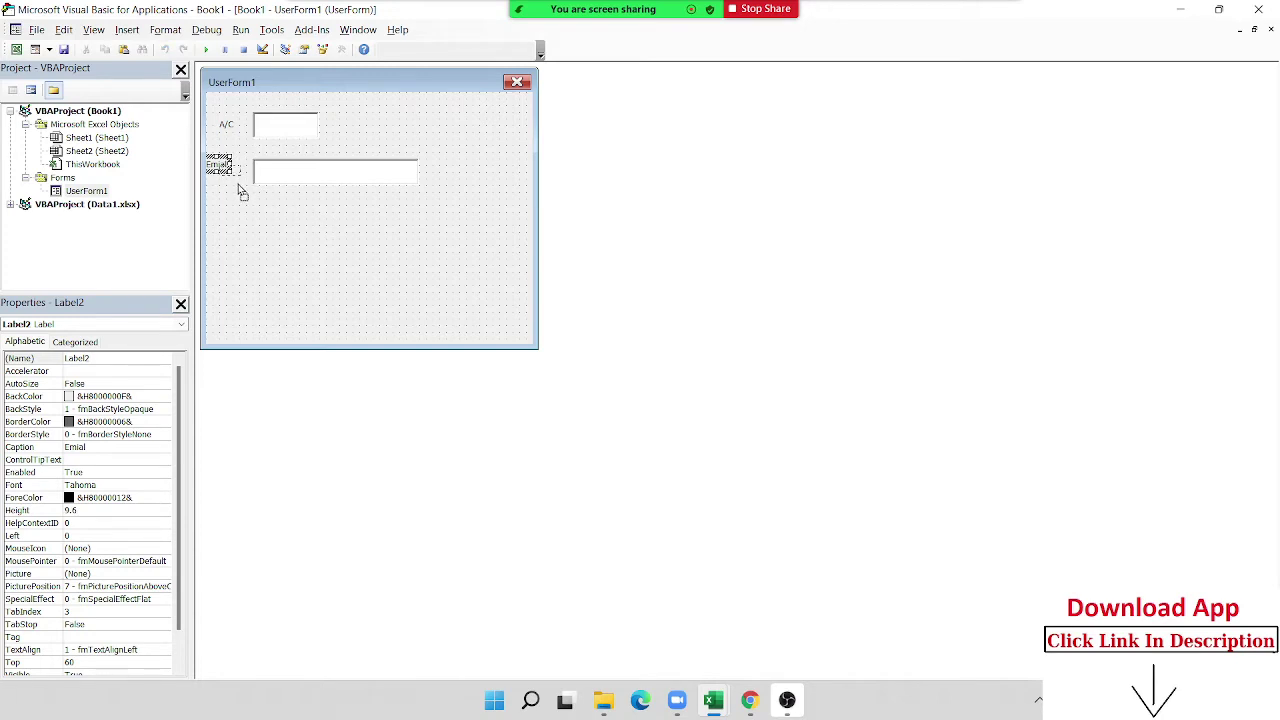
pyautogui.moveTo(224, 168); pyautogui.dragTo(238, 188)
pyautogui.click(287, 201)
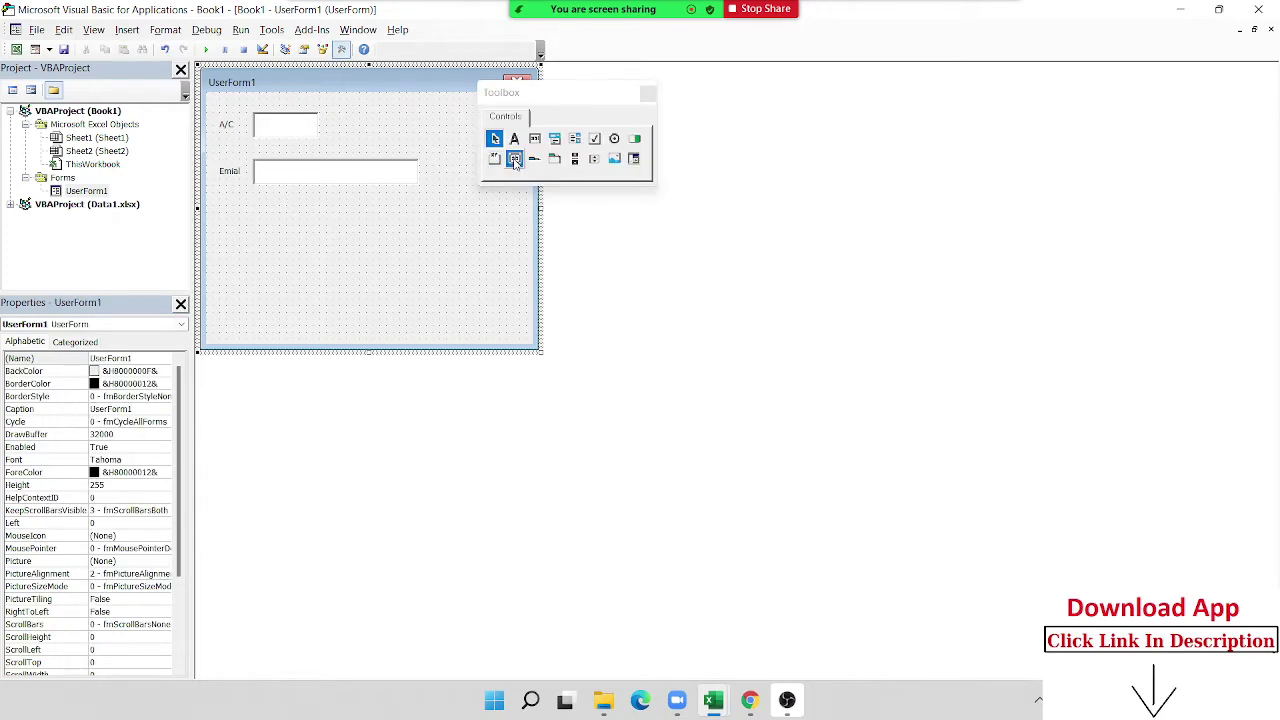
# - Reselect the Email text box and run the form
pyautogui.click(403, 179)
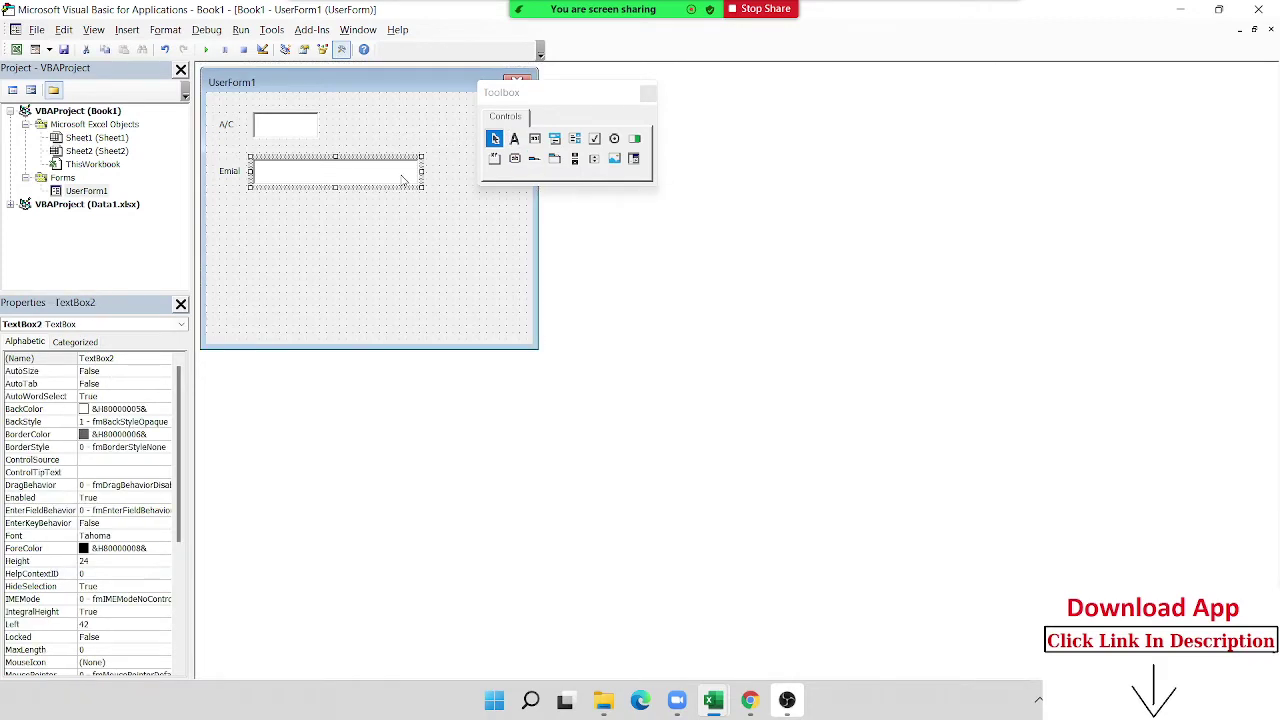
pyautogui.click(410, 230)
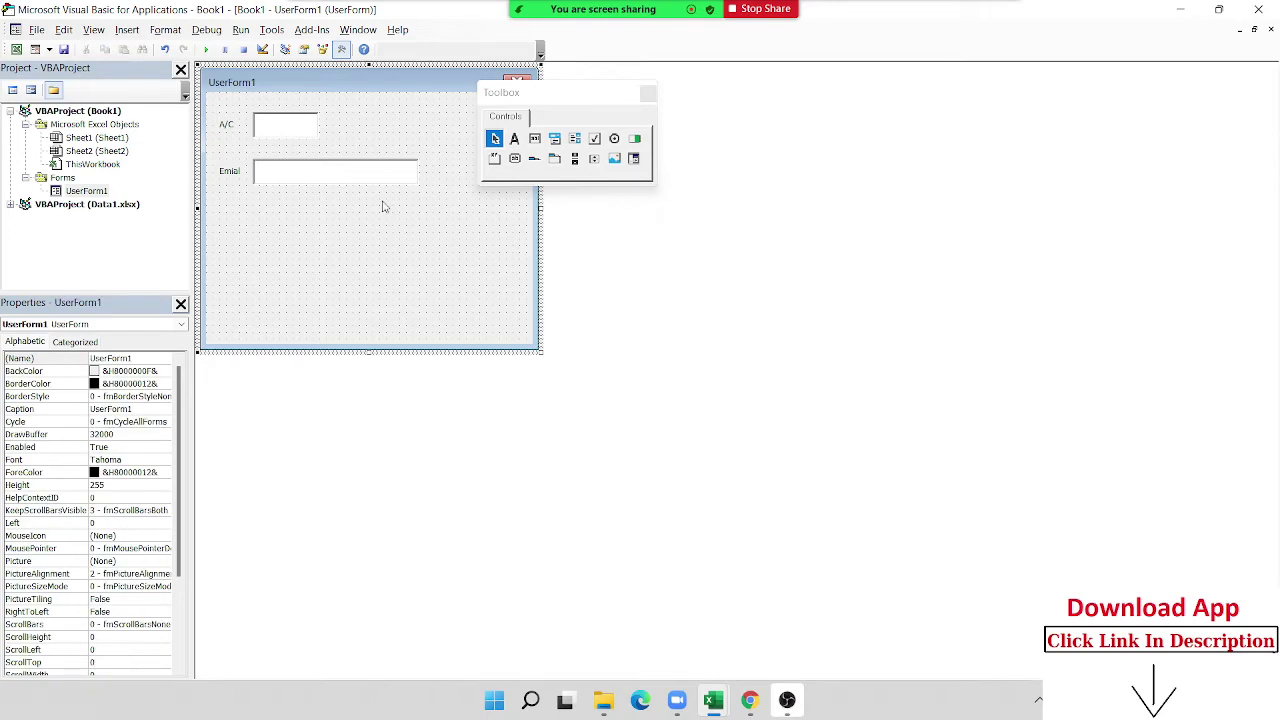
pyautogui.click(381, 187)
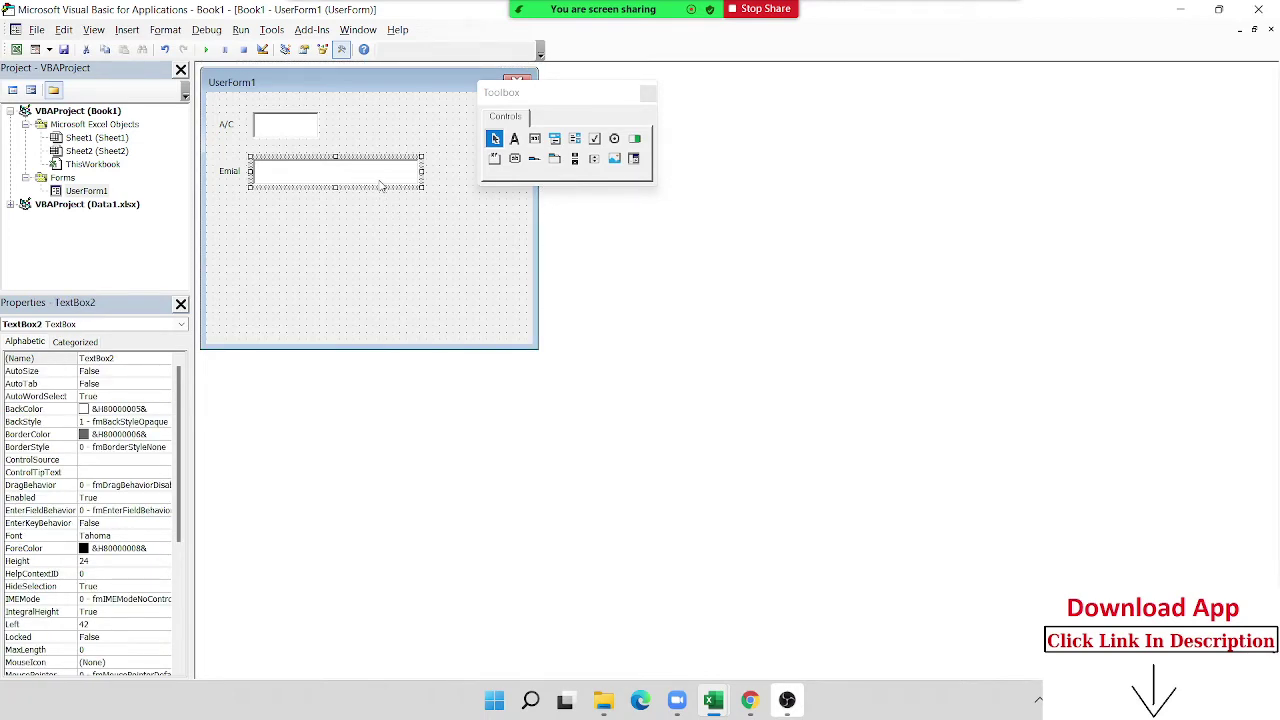
pyautogui.click(205, 49)
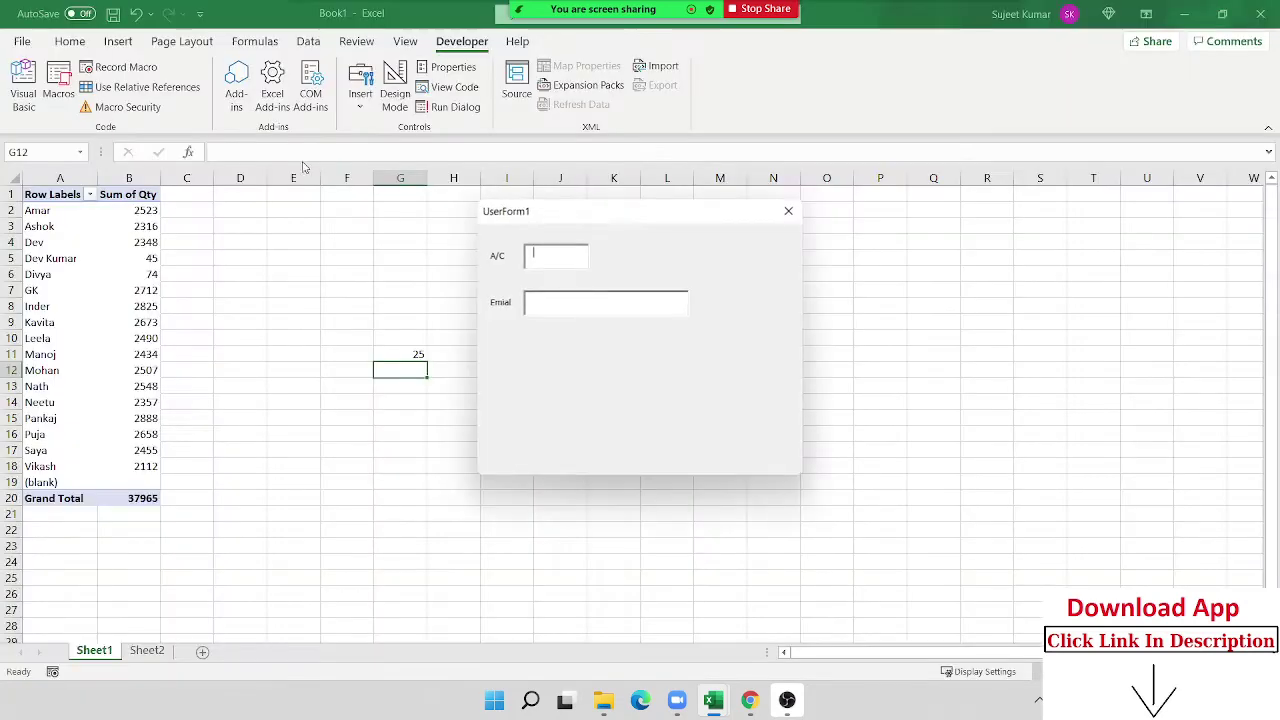
# - Type 'ipt' into the running form's Email box, tab between the boxes, then close the form
pyautogui.click(531, 300)
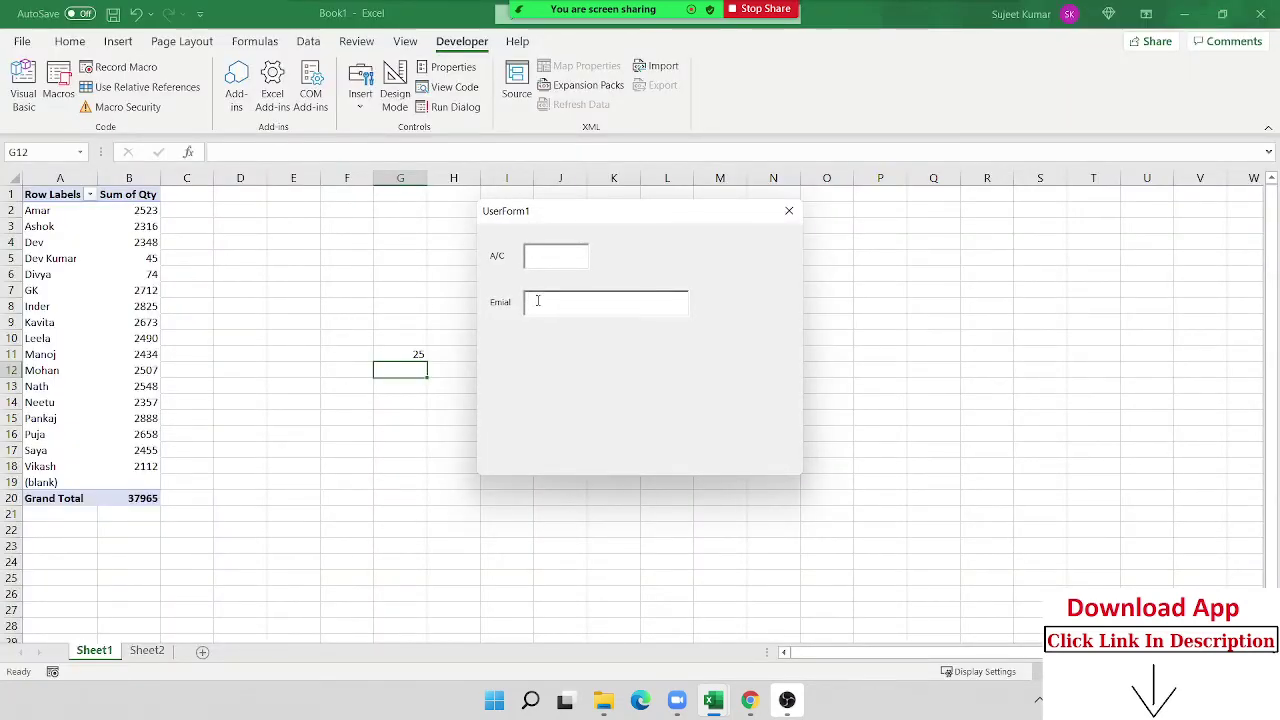
pyautogui.write('ipt')
pyautogui.press('Tab')
pyautogui.click(603, 308)
pyautogui.click(789, 210)
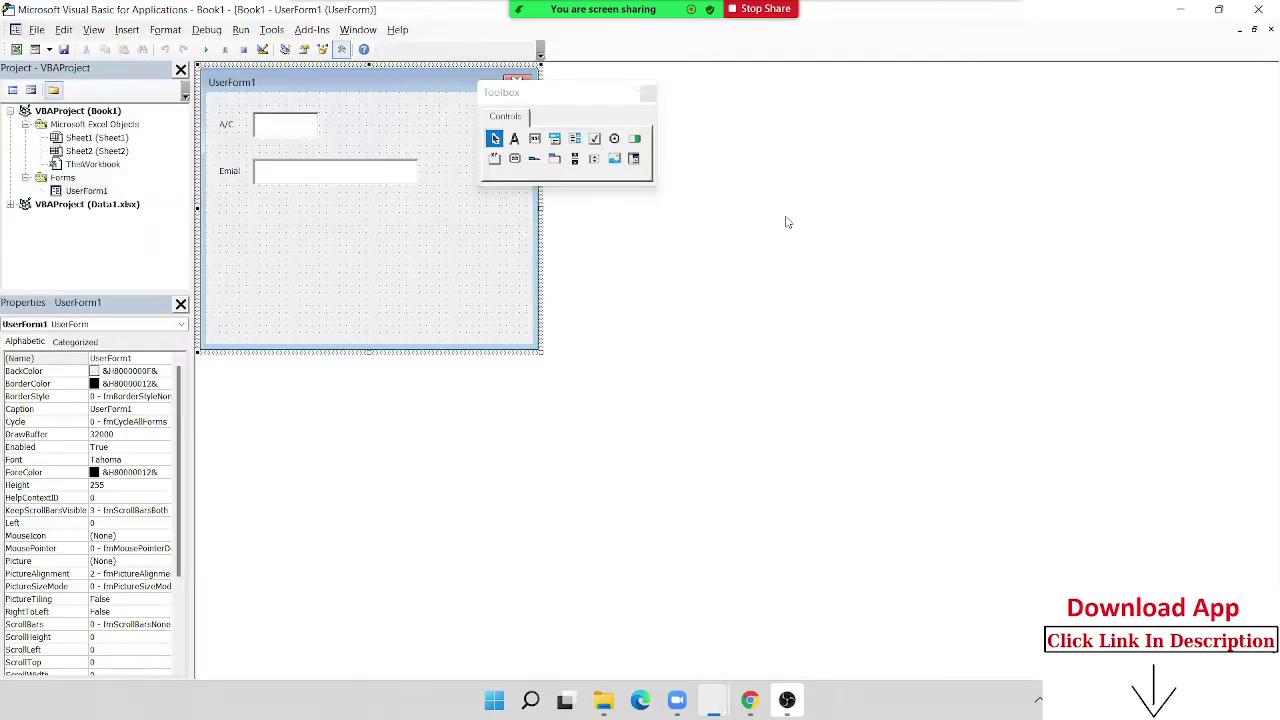
# - Create a TextBox2_AfterUpdate handler and delete the empty TextBox2_Change procedure
pyautogui.doubleClick(379, 180)
pyautogui.click(787, 72)
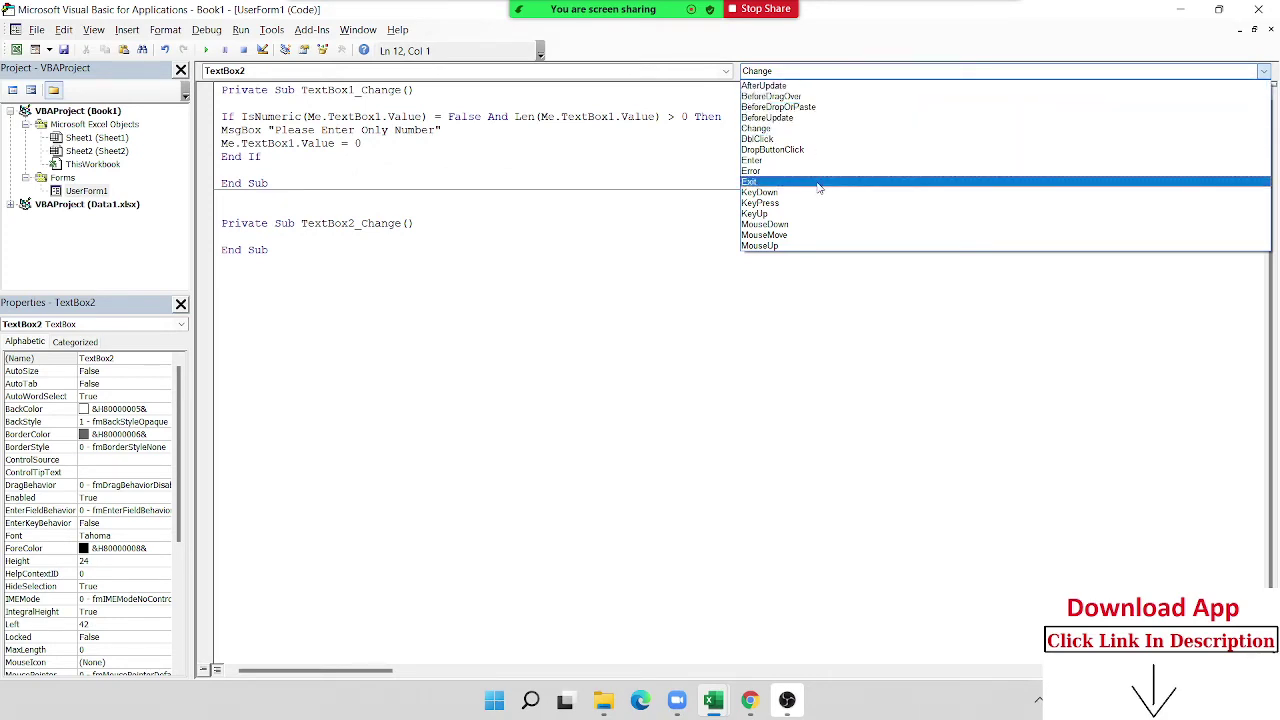
pyautogui.click(816, 88)
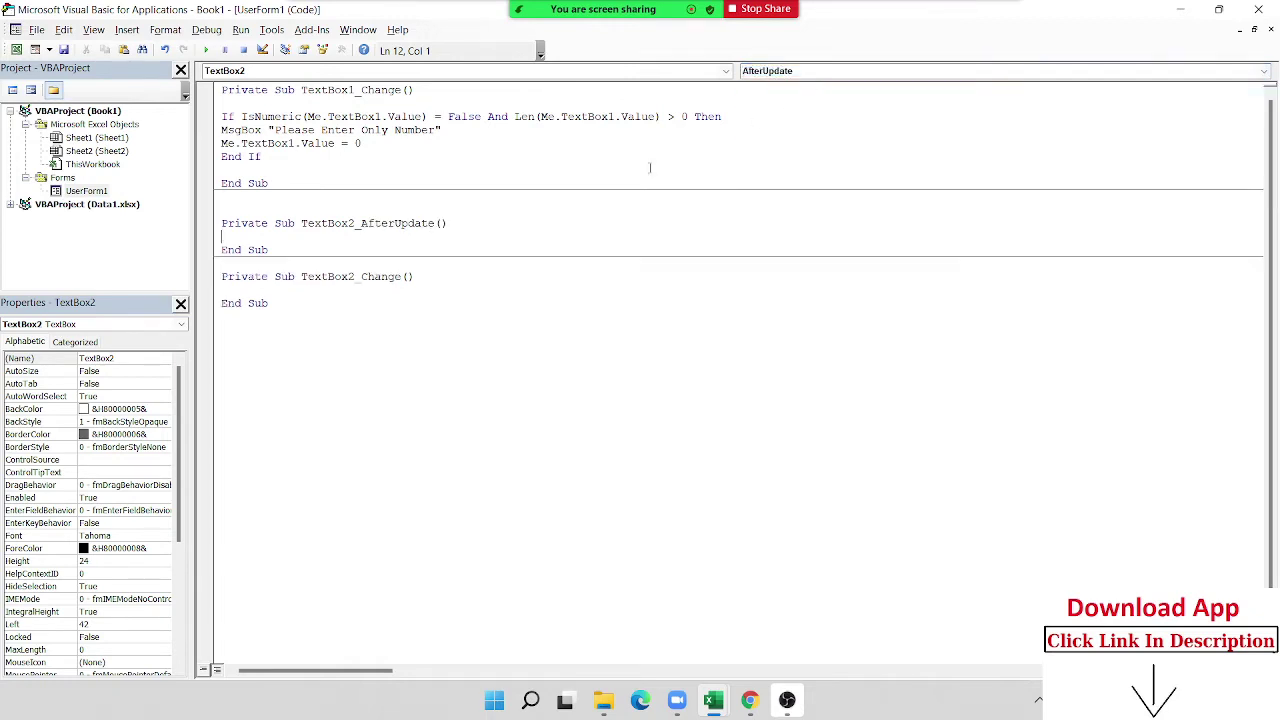
pyautogui.moveTo(272, 303); pyautogui.dragTo(203, 265)
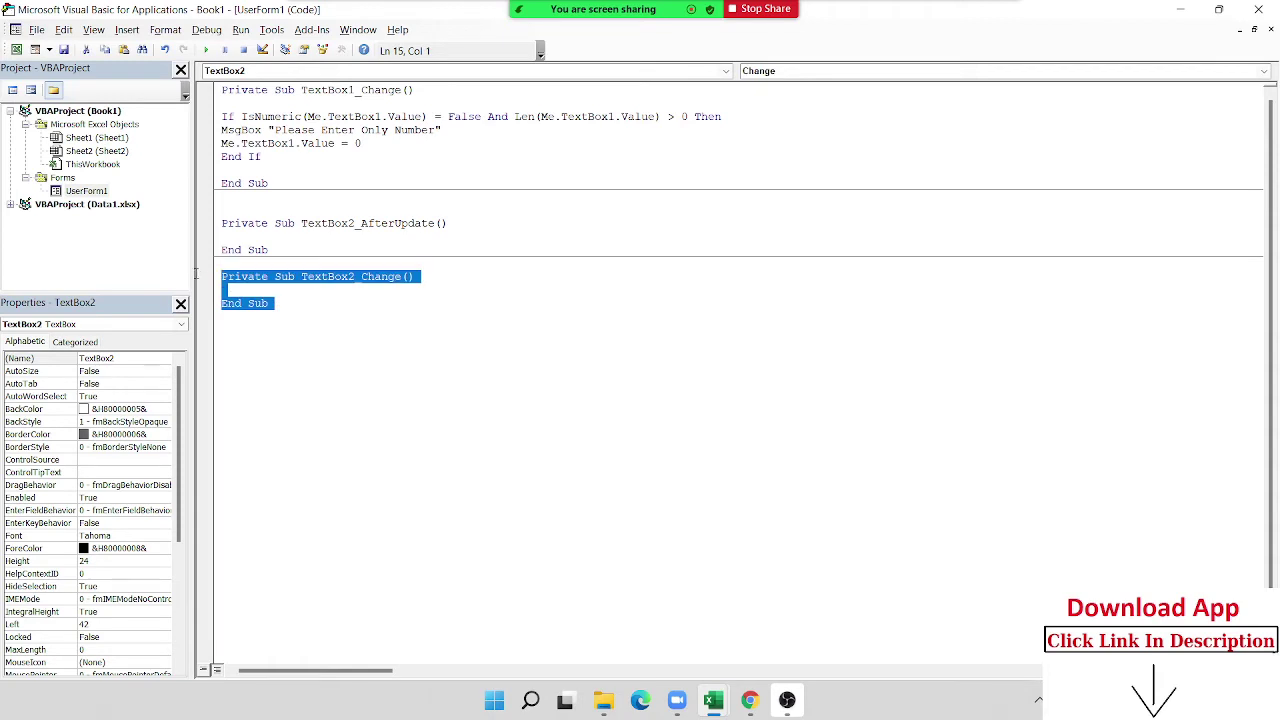
pyautogui.press('Delete')
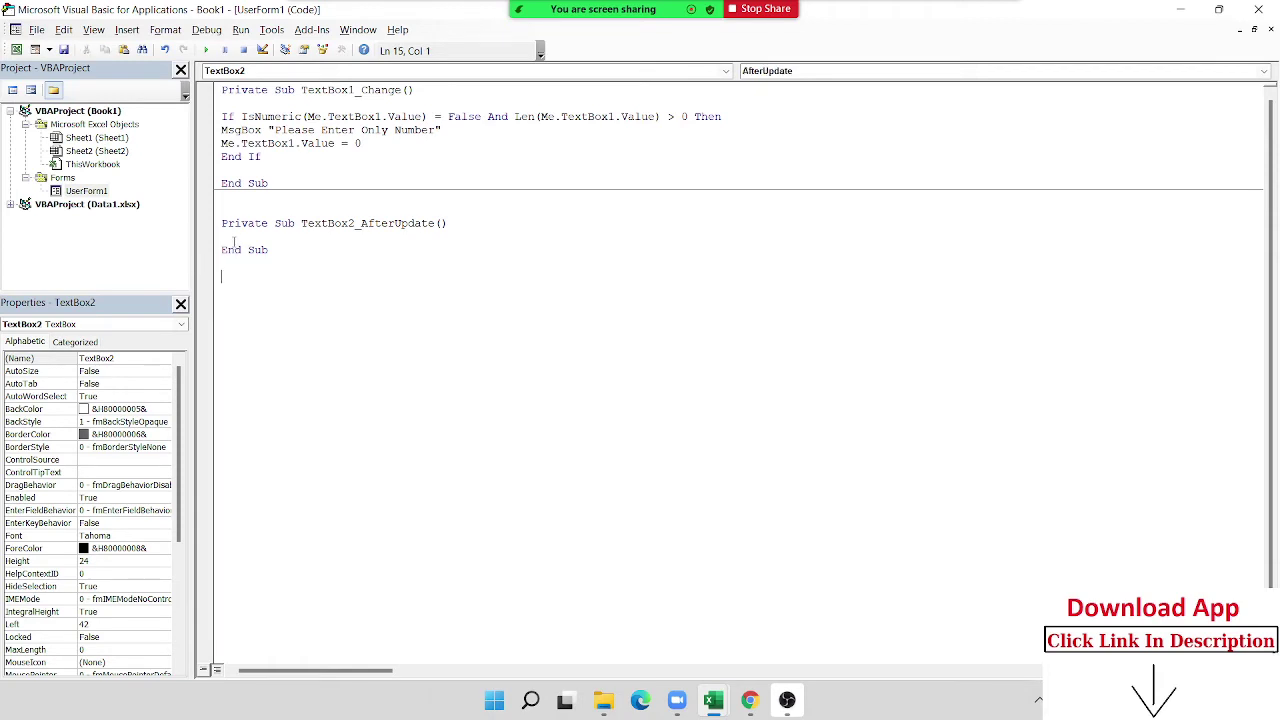
# - Add blank lines inside the TextBox2_AfterUpdate procedure
pyautogui.click(236, 238)
pyautogui.press('Return')
pyautogui.press('Return')
pyautogui.press('Up')
pyautogui.press('Up')
# - Declare Dim r, c As Long in TextBox2_AfterUpdate
pyautogui.write('dim r ')
pyautogui.write('as s')
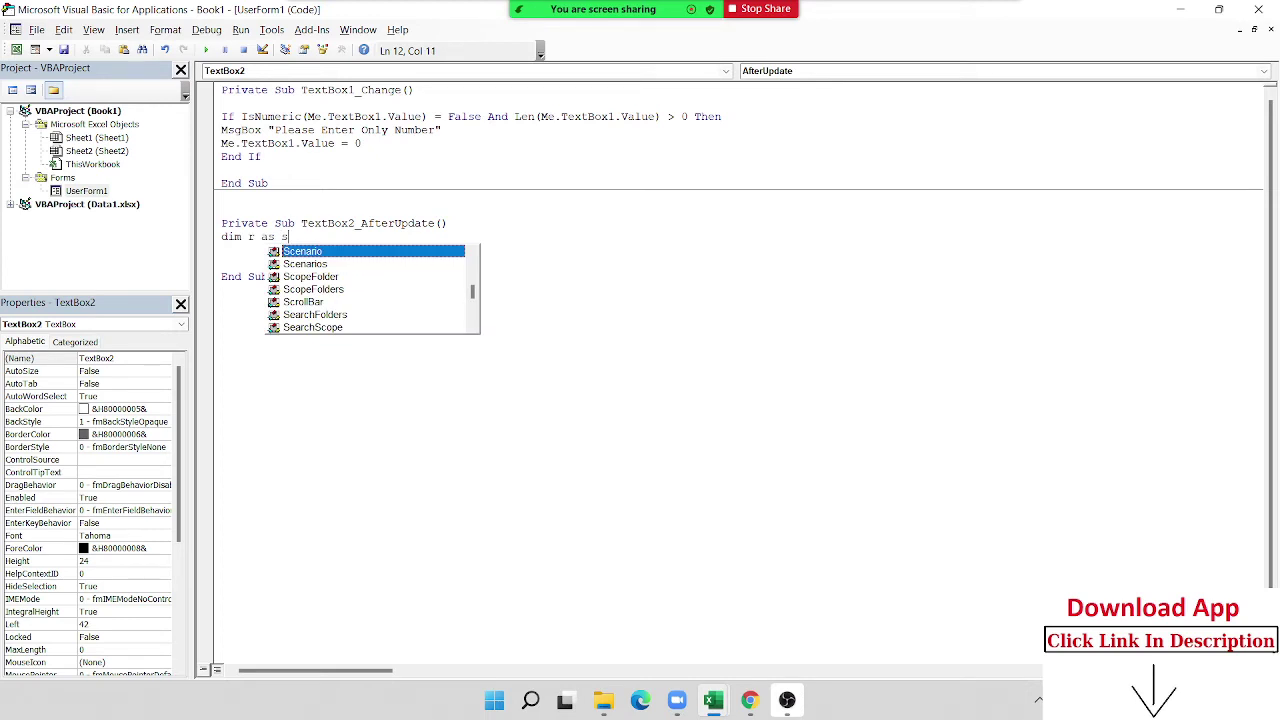
pyautogui.press('BackSpace')
pyautogui.write('l')
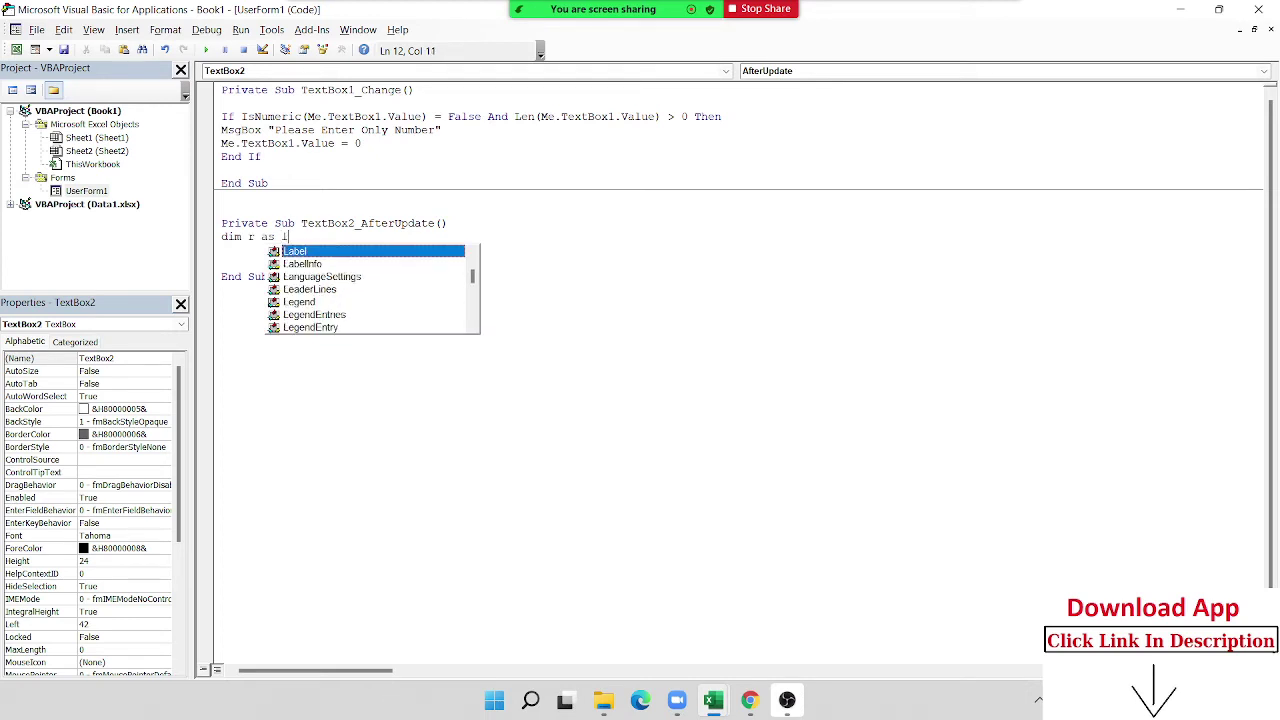
pyautogui.write('ong')
pyautogui.press('Tab')
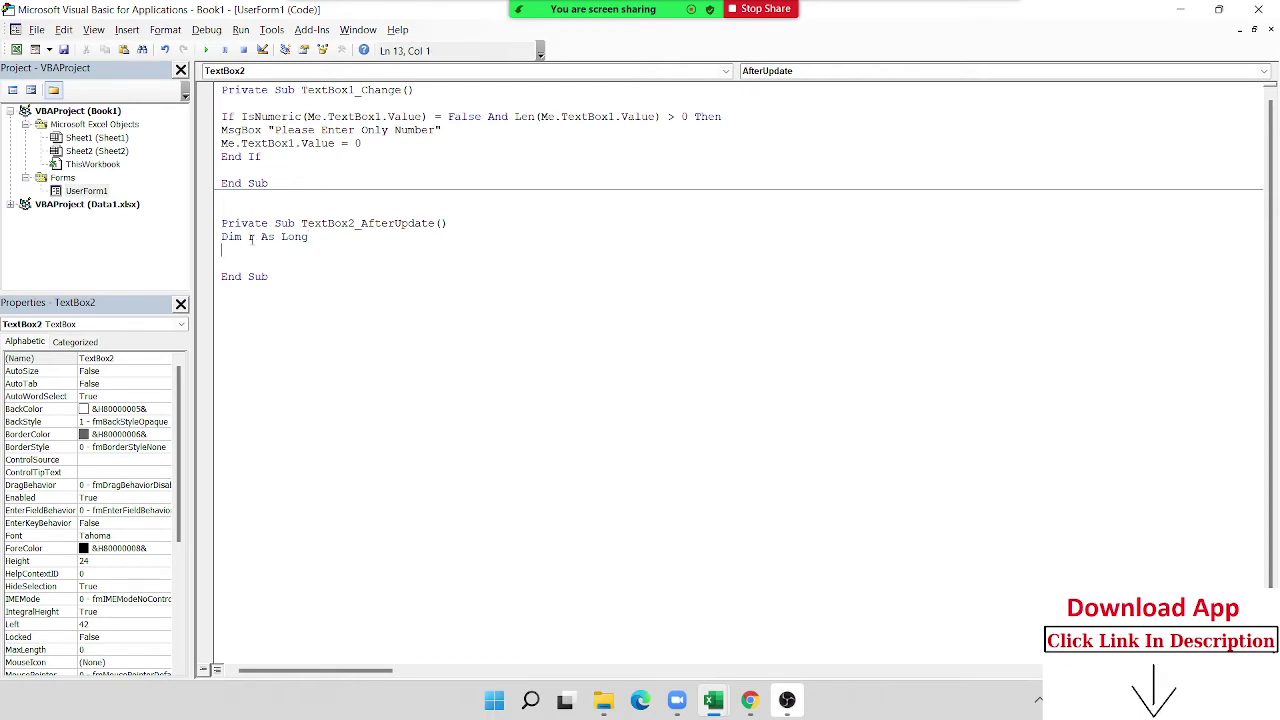
pyautogui.click(249, 237)
pyautogui.write(', c')
pyautogui.press('Down')
pyautogui.press('Return')
pyautogui.press('Return')
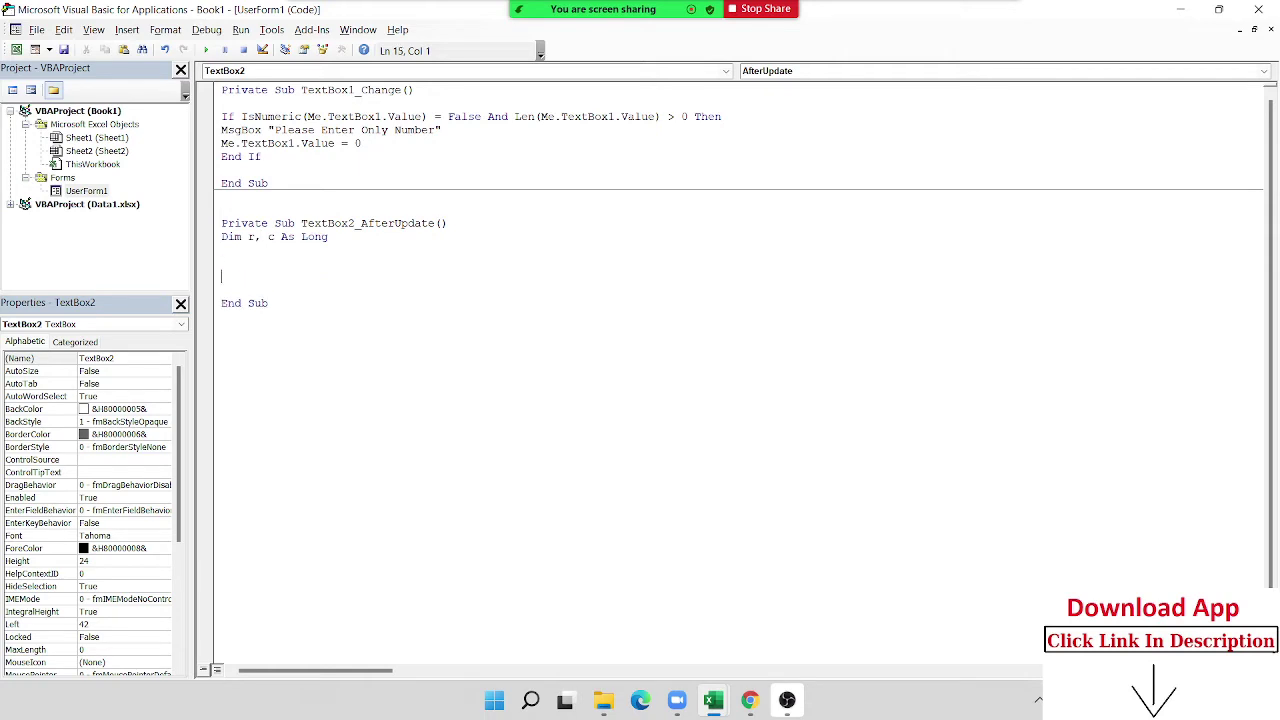
# - Add r = InStr(1, Me.TextBox2.Value, "@") and a copied c line searching for "."
pyautogui.click(222, 263)
pyautogui.write('r=')
pyautogui.write('instr')
pyautogui.write('(')
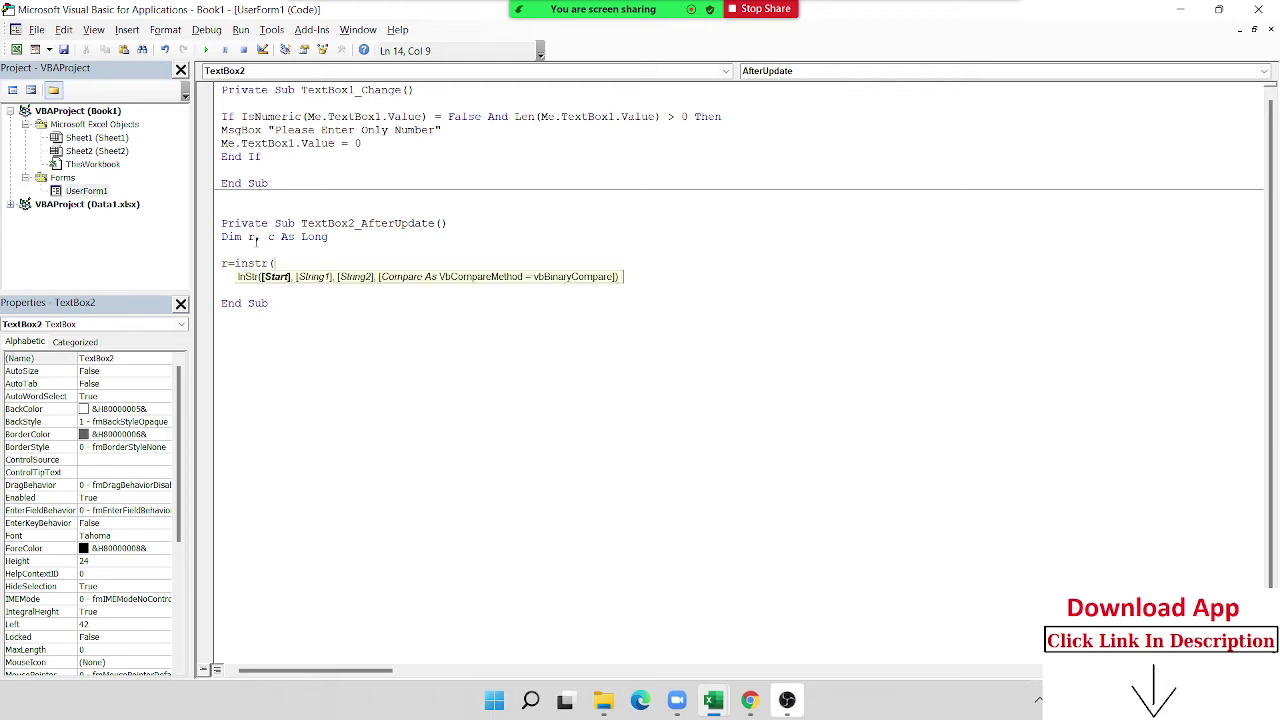
pyautogui.write('1')
pyautogui.write(',me')
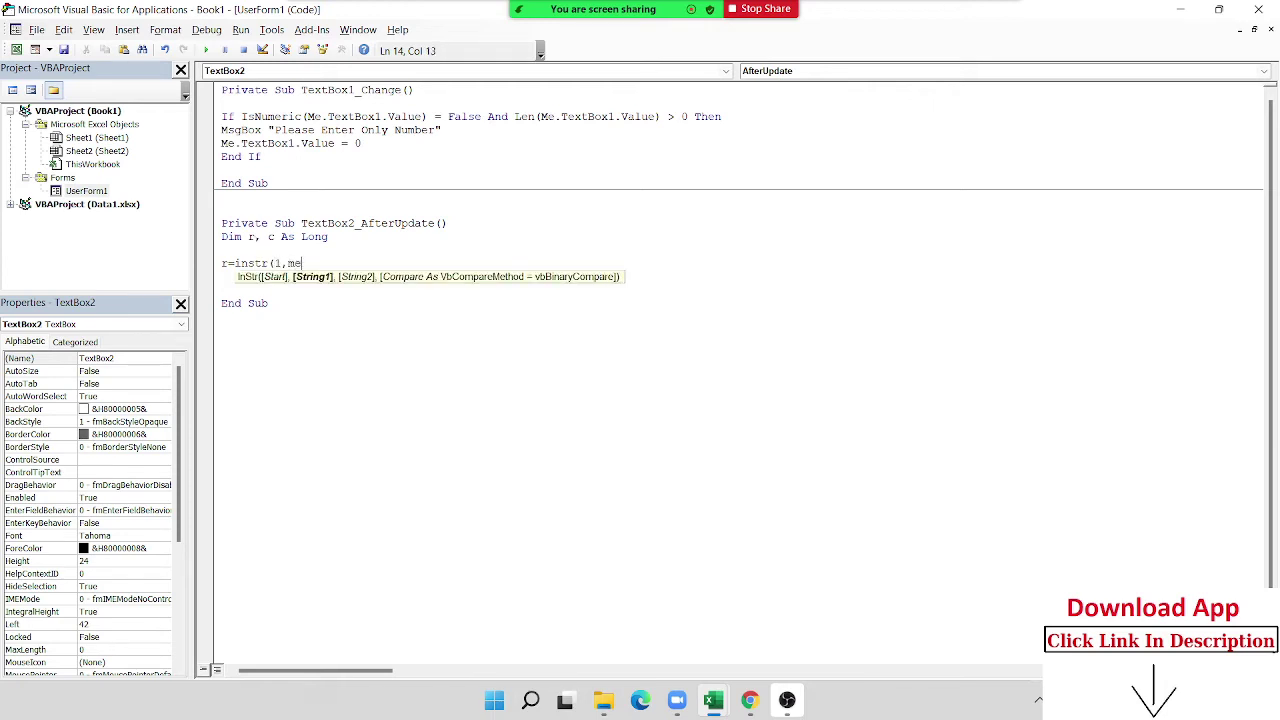
pyautogui.write('.TextBox2')
pyautogui.write('.Value')
pyautogui.write(',"')
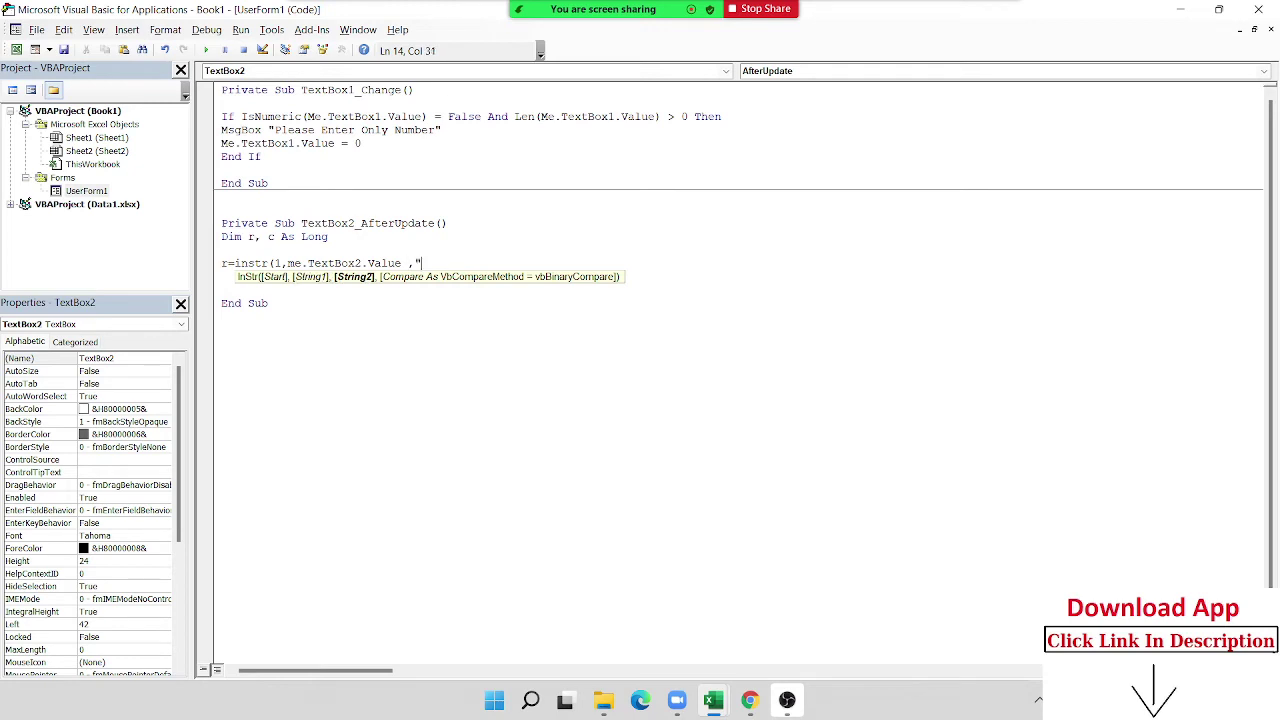
pyautogui.write('@"')
pyautogui.write(')')
pyautogui.press('Return')
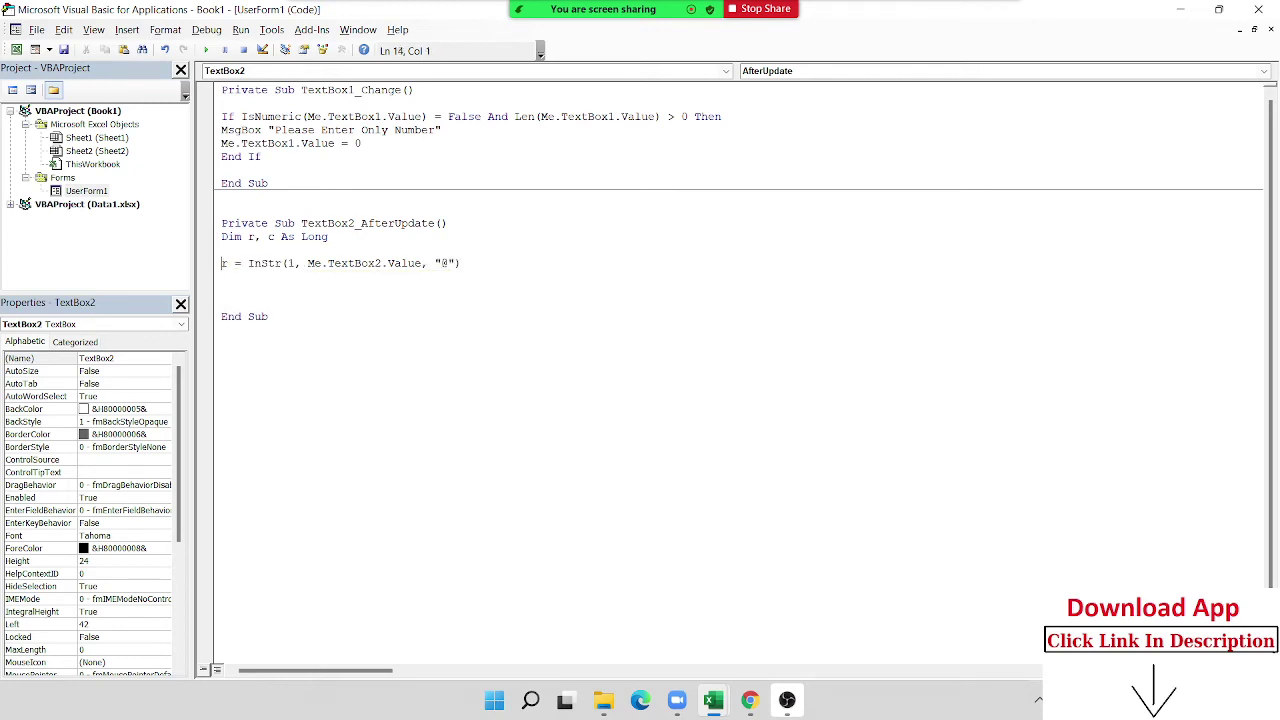
pyautogui.hotkey('shift', 'Up')
pyautogui.hotkey('ctrl', 'c')
pyautogui.hotkey('ctrl', 'v')
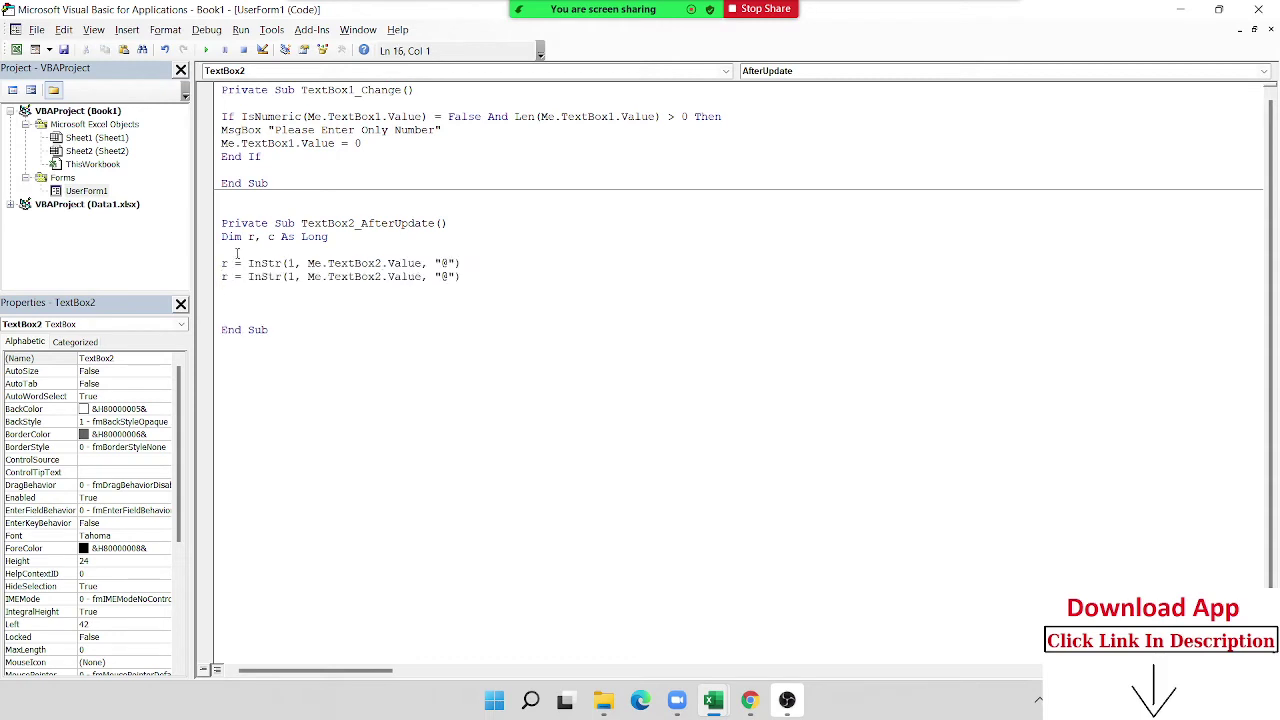
pyautogui.doubleClick(229, 277)
pyautogui.write('c')
pyautogui.doubleClick(441, 276)
pyautogui.write('.')
# - Begin an On Error Resume line above the InStr assignments
pyautogui.click(446, 334)
pyautogui.click(230, 252)
pyautogui.press('Return')
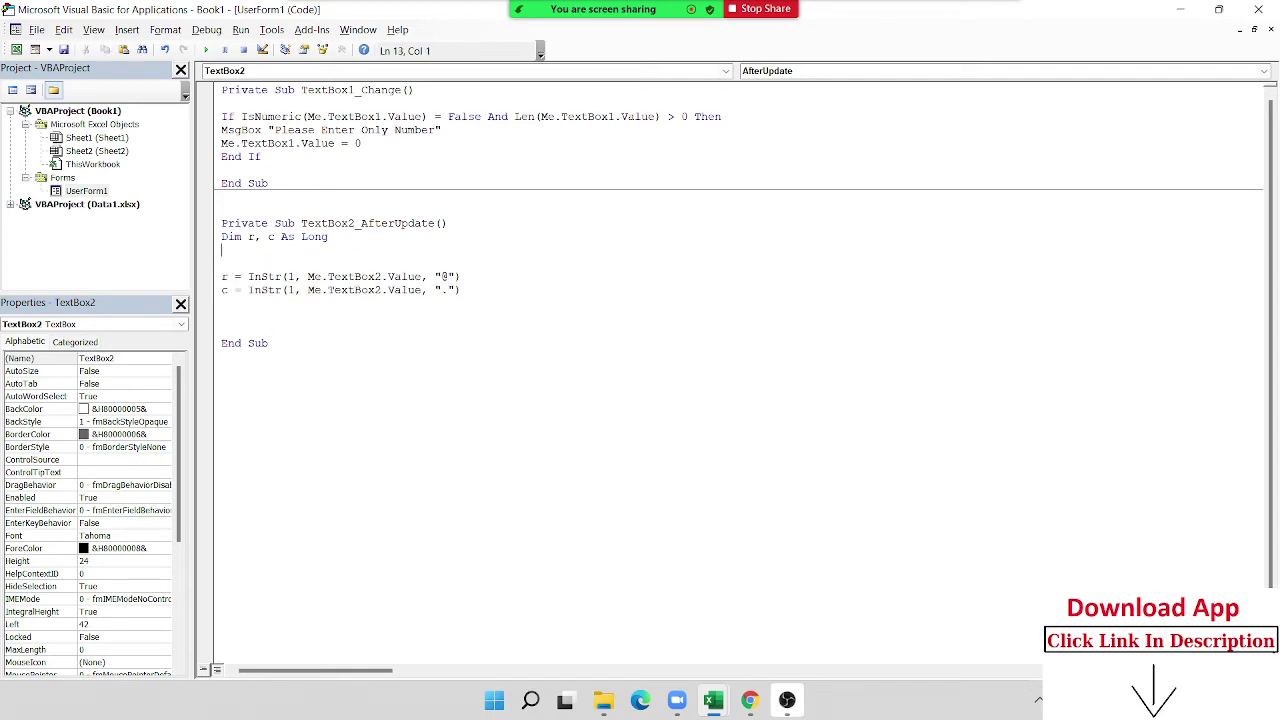
pyautogui.write('on ')
pyautogui.write('error r')
pyautogui.write('es')
pyautogui.write('ume')
# - Dismiss the compile error and complete the line as On Error Resume Next
pyautogui.click(229, 257)
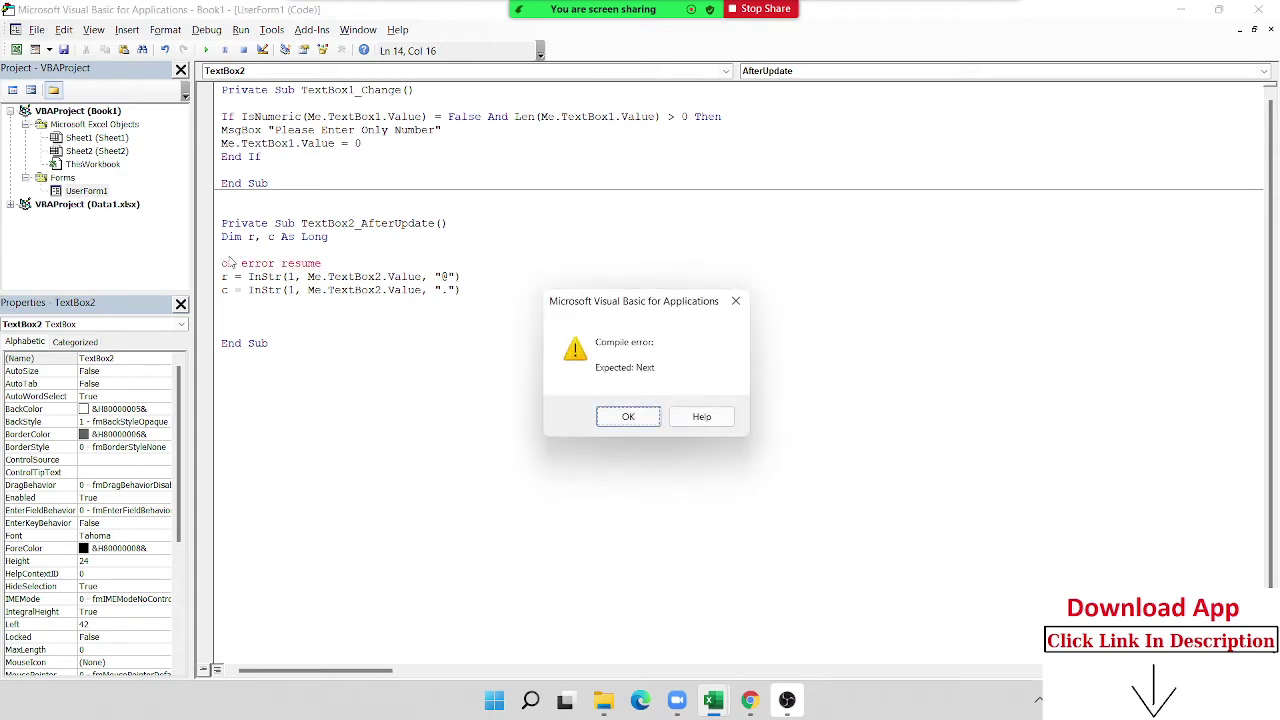
pyautogui.press('Return')
pyautogui.write('nex')
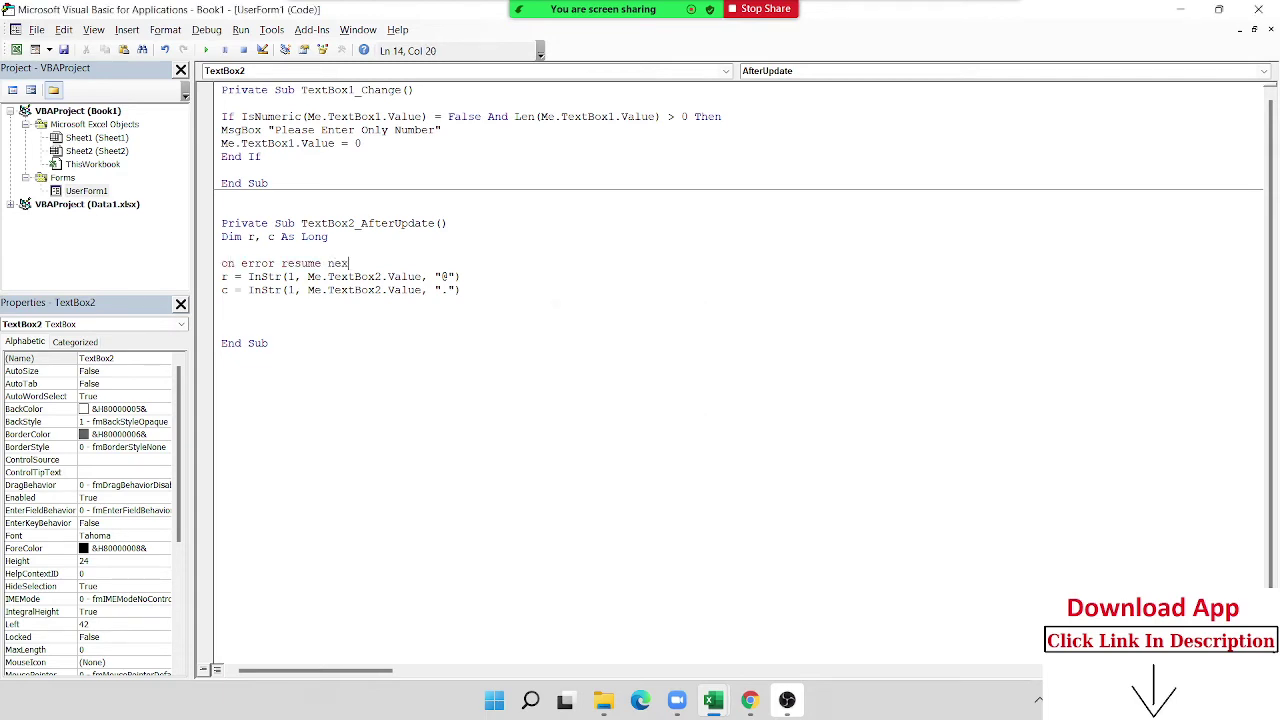
pyautogui.write('t')
pyautogui.doubleClick(225, 276)
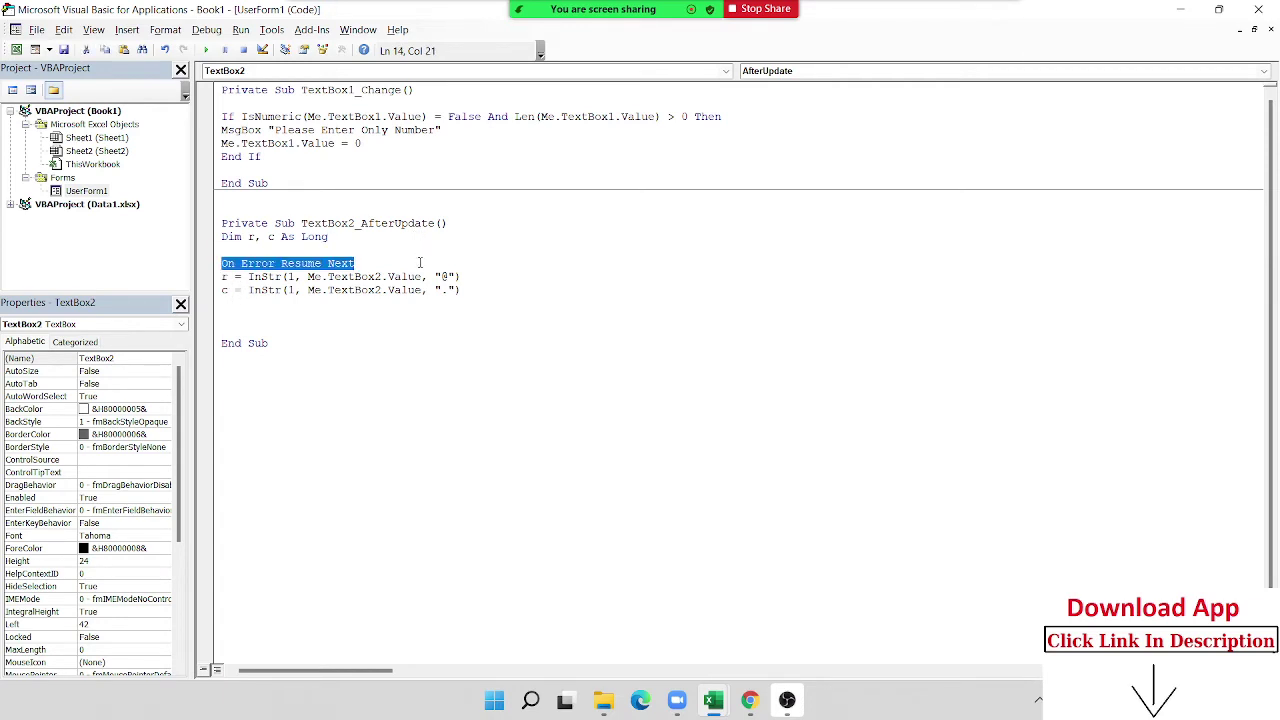
# - Comment out the On Error Resume Next line with an apostrophe
pyautogui.moveTo(221, 263); pyautogui.dragTo(419, 262)
pyautogui.press('Home')
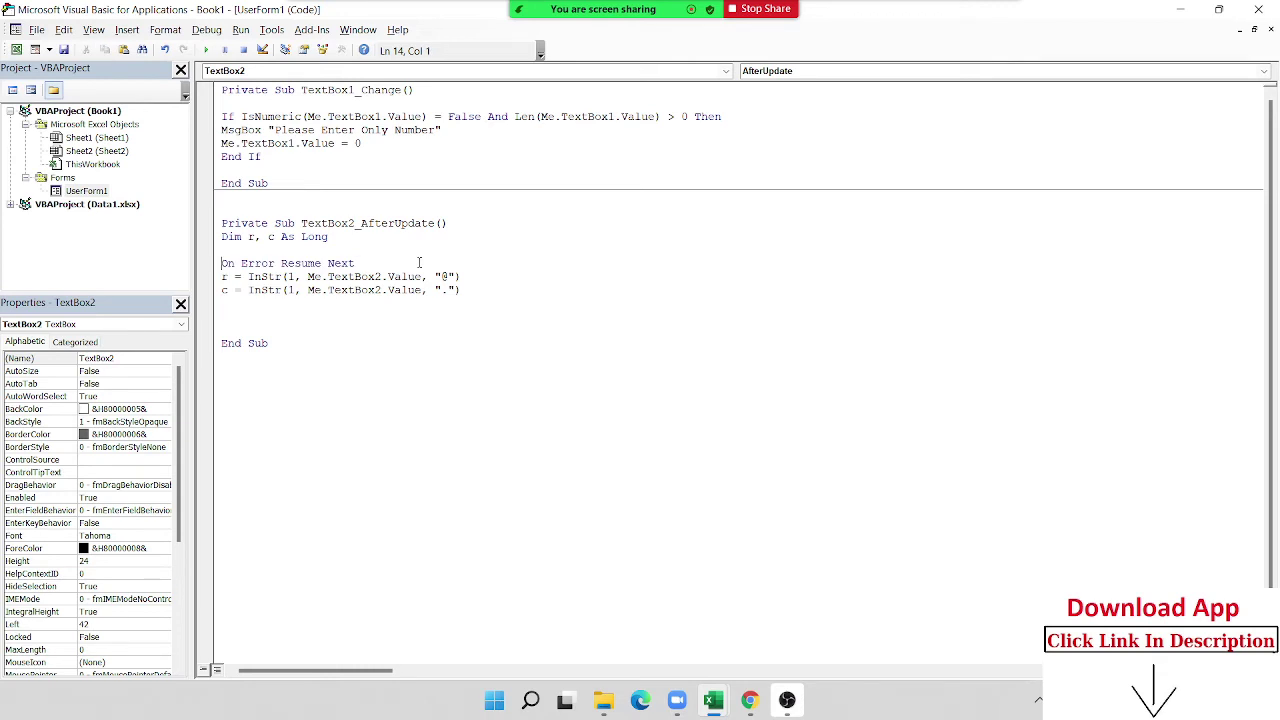
pyautogui.write("'")
pyautogui.press('Down')
pyautogui.press('Down')
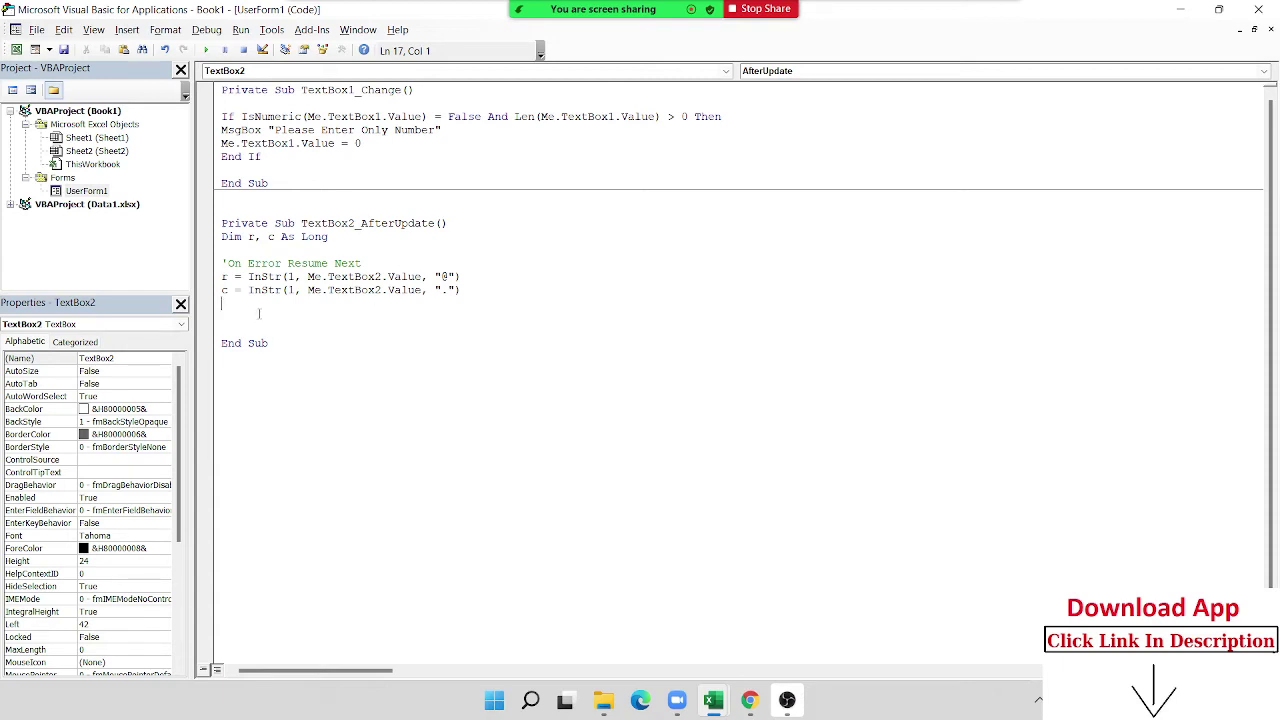
# - Add the condition If r = 0 Or c = 0 Then below the InStr lines
pyautogui.press('Return')
pyautogui.write('If ')
pyautogui.write('r>0 ')
pyautogui.write('and')
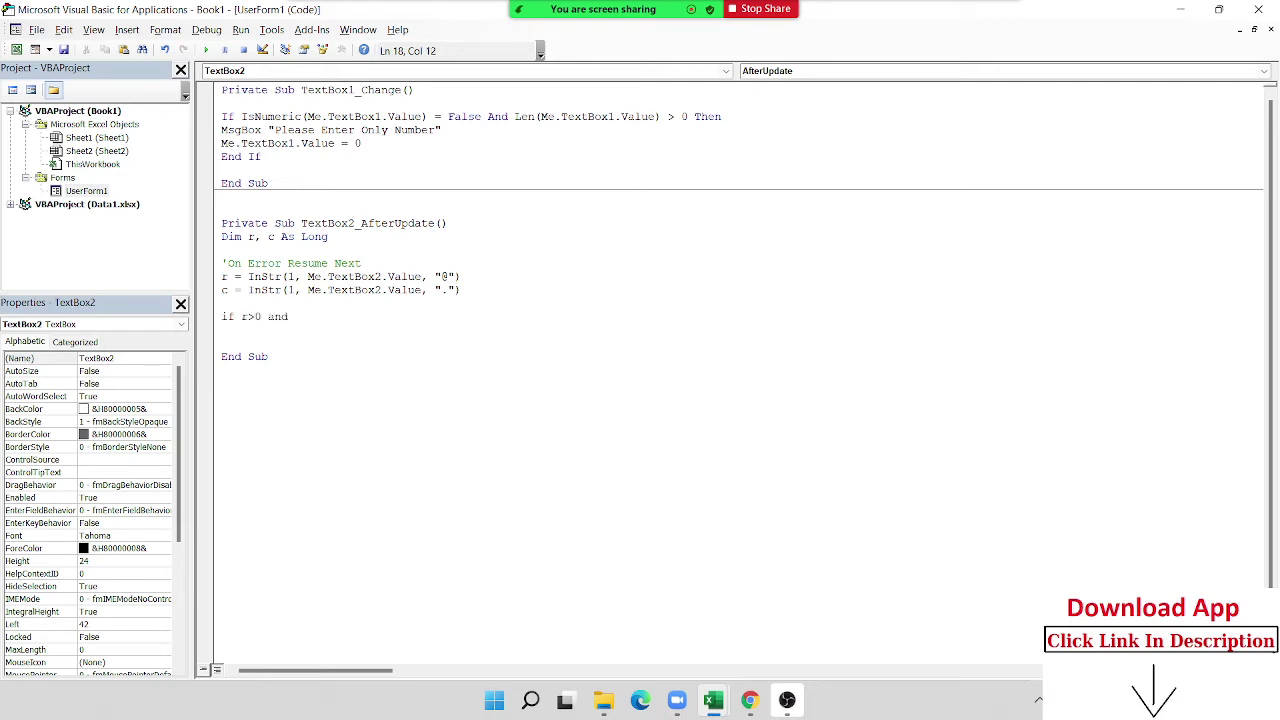
pyautogui.press('BackSpace')
pyautogui.press('BackSpace')
pyautogui.press('BackSpace')
pyautogui.press('BackSpace')
pyautogui.press('BackSpace')
pyautogui.press('BackSpace')
pyautogui.press('BackSpace')
pyautogui.write('=')
pyautogui.write('0 or ')
pyautogui.write('c=')
pyautogui.write('0 th')
pyautogui.write('en')
pyautogui.press('Return')
# - Add MsgBox "Please Enter Correct Emial" inside the If block and begin a Me.TextBox2 line
pyautogui.write('m')
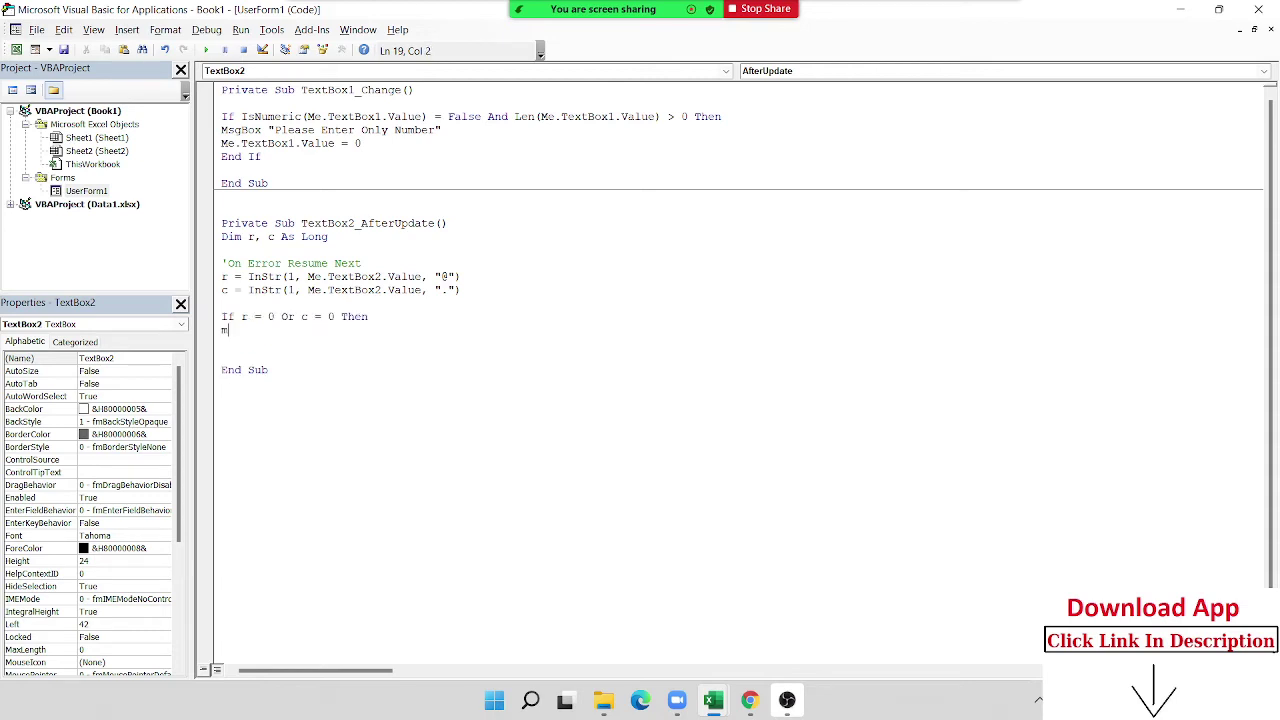
pyautogui.write('sgbox ')
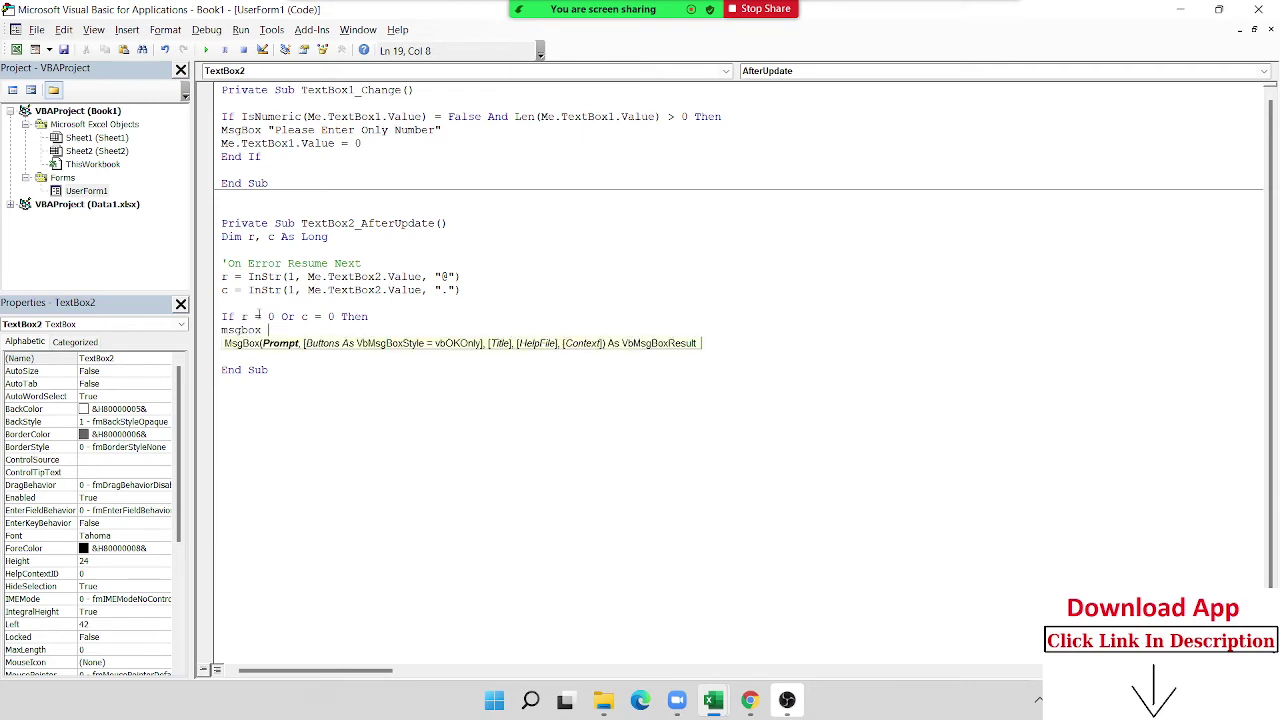
pyautogui.write('"')
pyautogui.write('Please')
pyautogui.write(' Enter Cor')
pyautogui.write('rect E')
pyautogui.write('mial"')
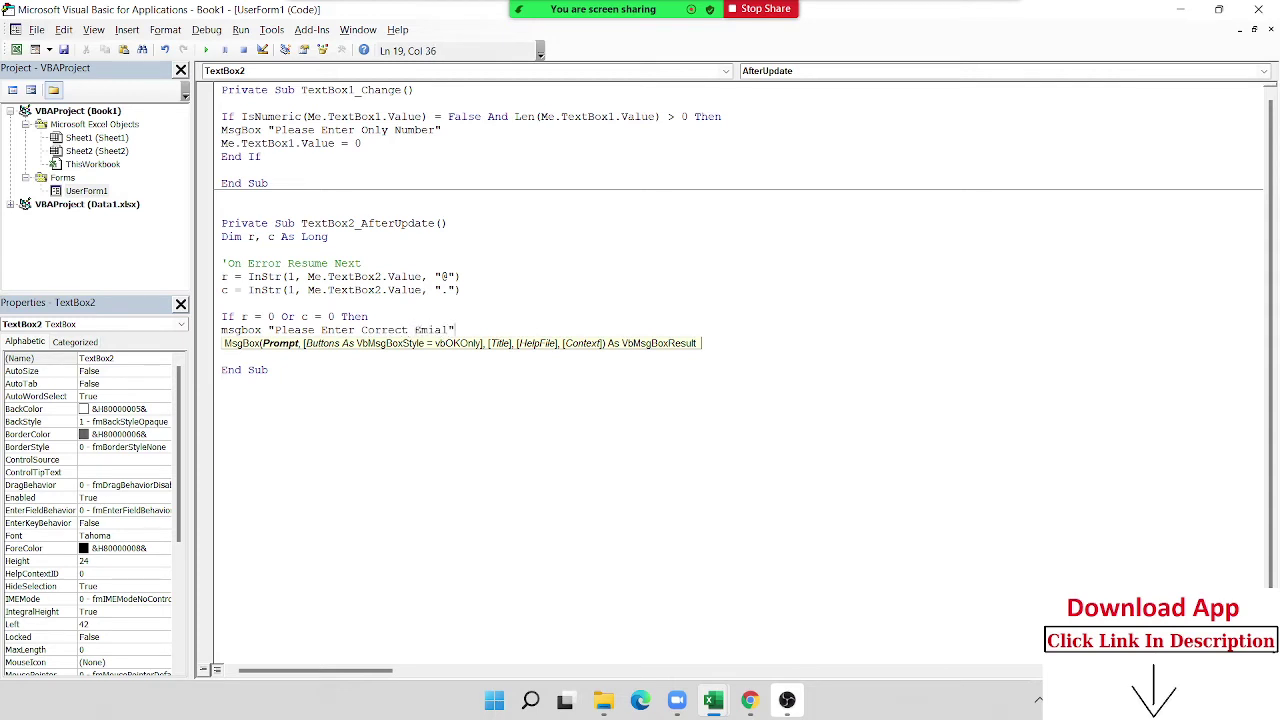
pyautogui.press('Return')
pyautogui.write('me.Tex')
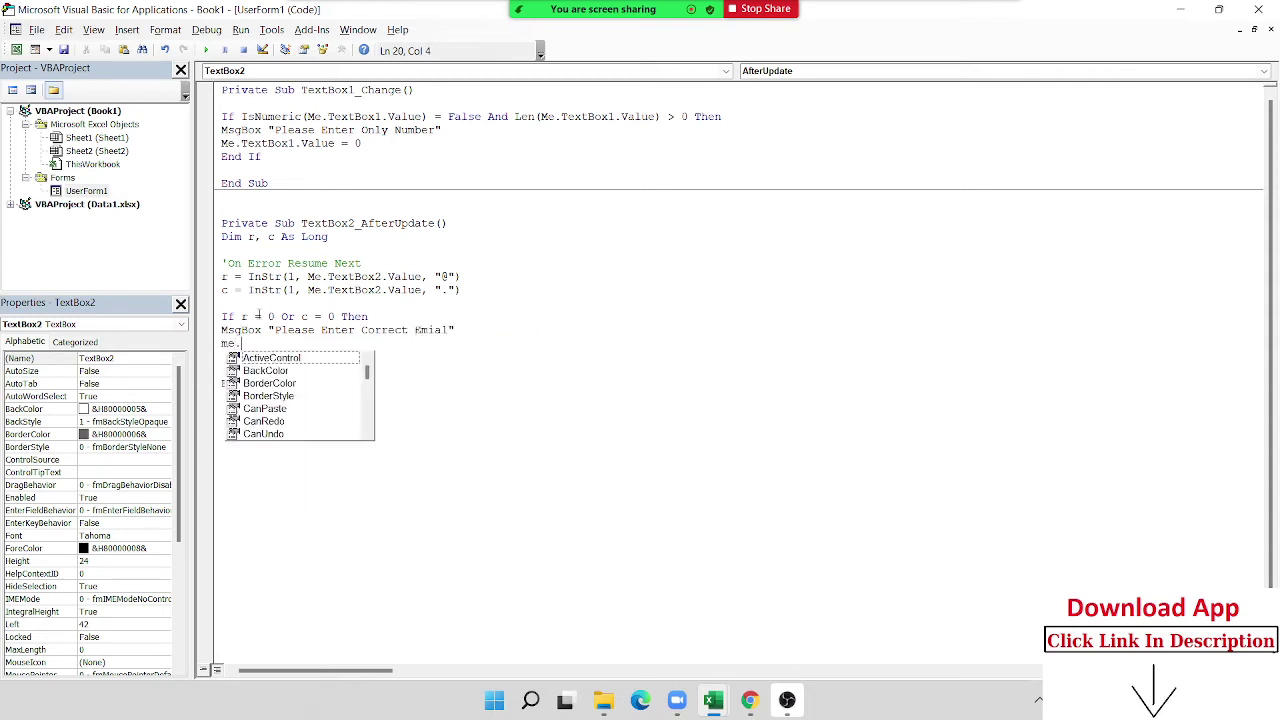
pyautogui.write('t')
# - Complete the line as Me.TextBox2.SetFocus using the IntelliSense member list
pyautogui.press('Down')
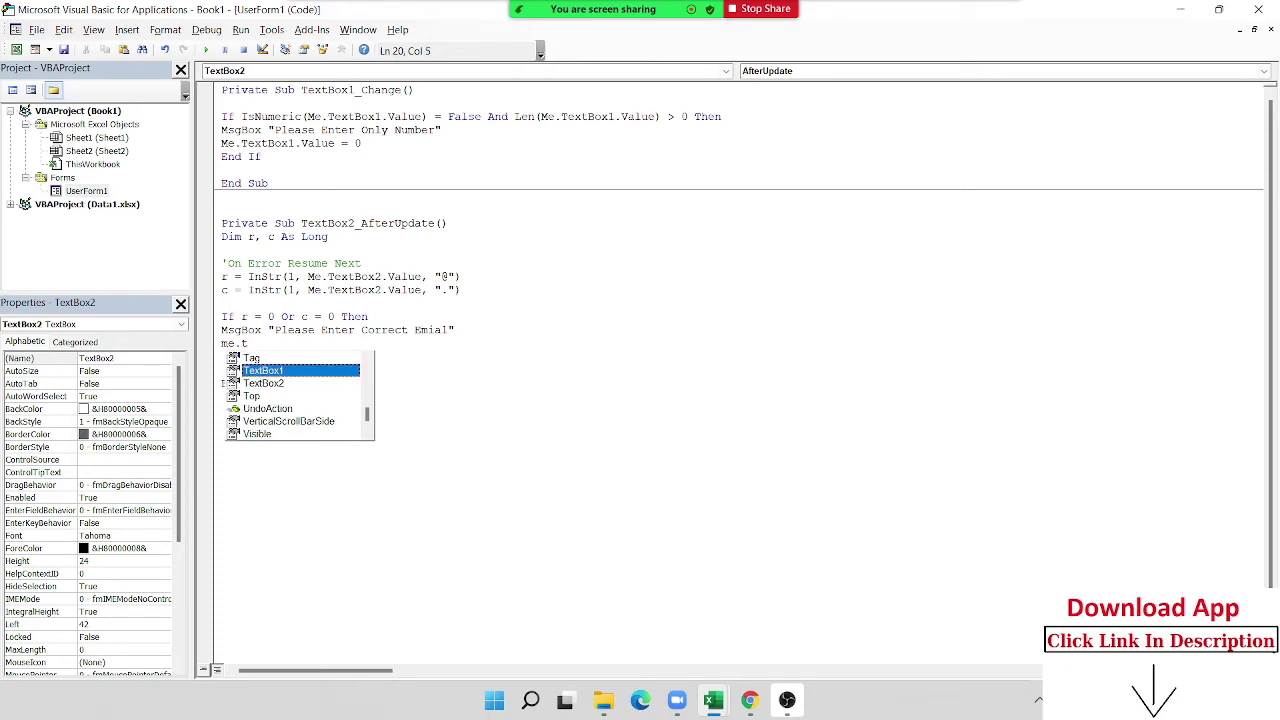
pyautogui.press('Down')
pyautogui.press('Tab')
pyautogui.write('.g')
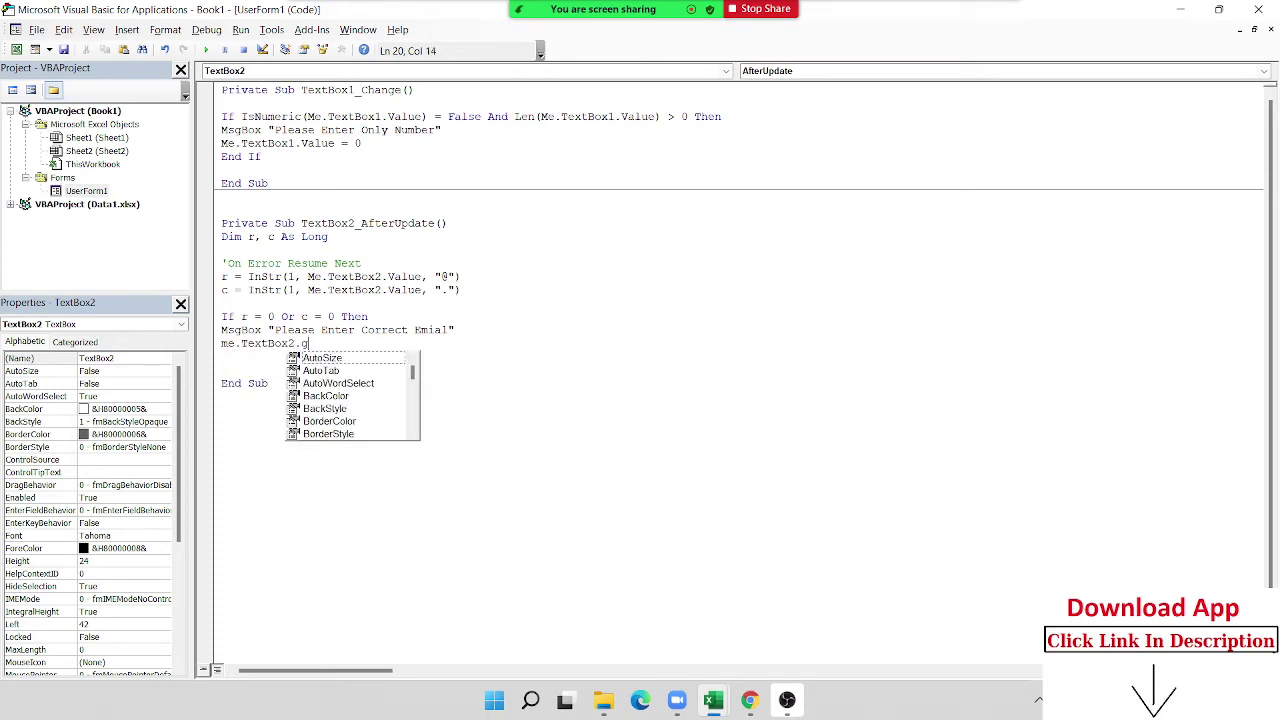
pyautogui.write('et')
pyautogui.write('f')
pyautogui.press('BackSpace')
pyautogui.press('BackSpace')
pyautogui.press('BackSpace')
pyautogui.press('BackSpace')
pyautogui.write('f')
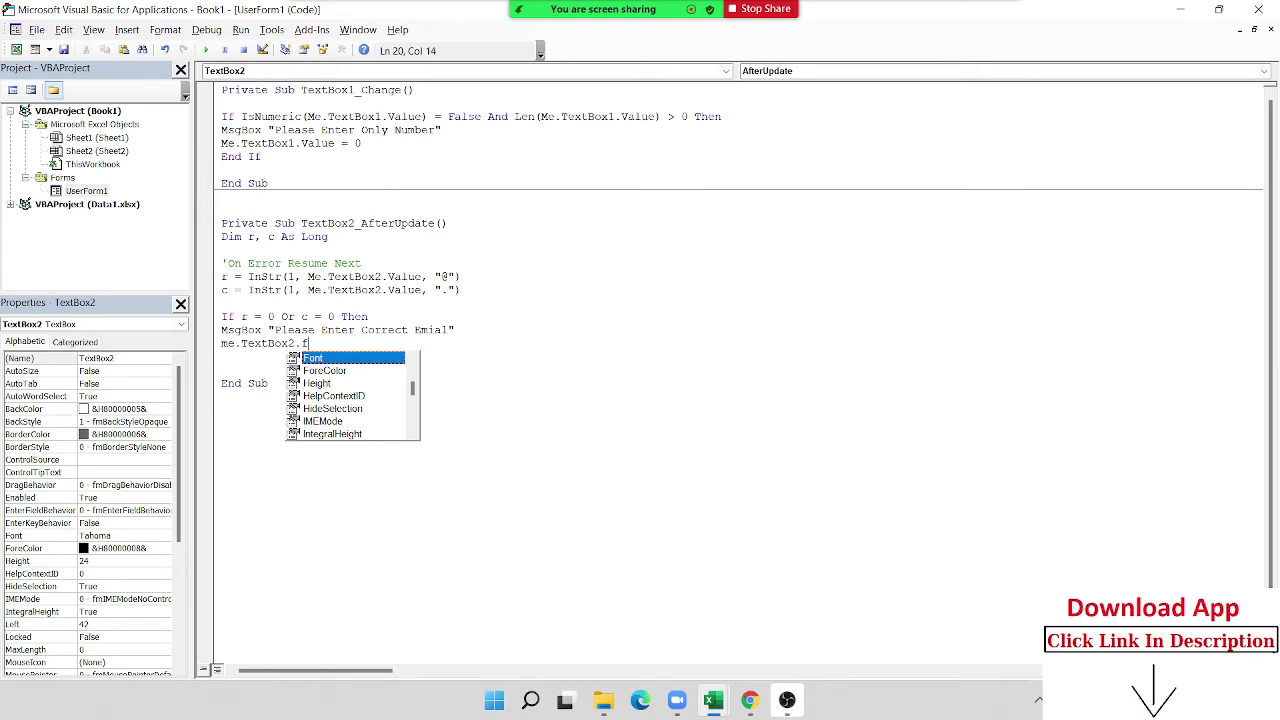
pyautogui.press('BackSpace')
pyautogui.press('Up')
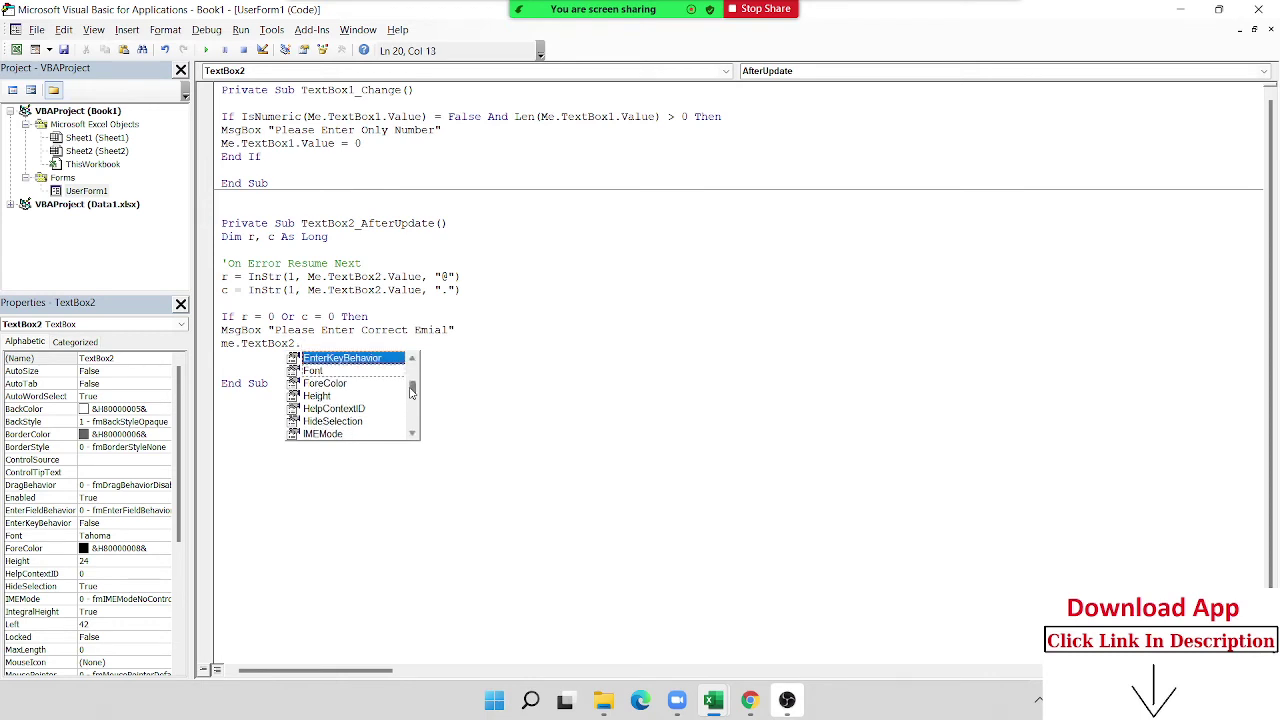
pyautogui.scroll(1, 382, 390)
pyautogui.scroll(5, 381, 370)
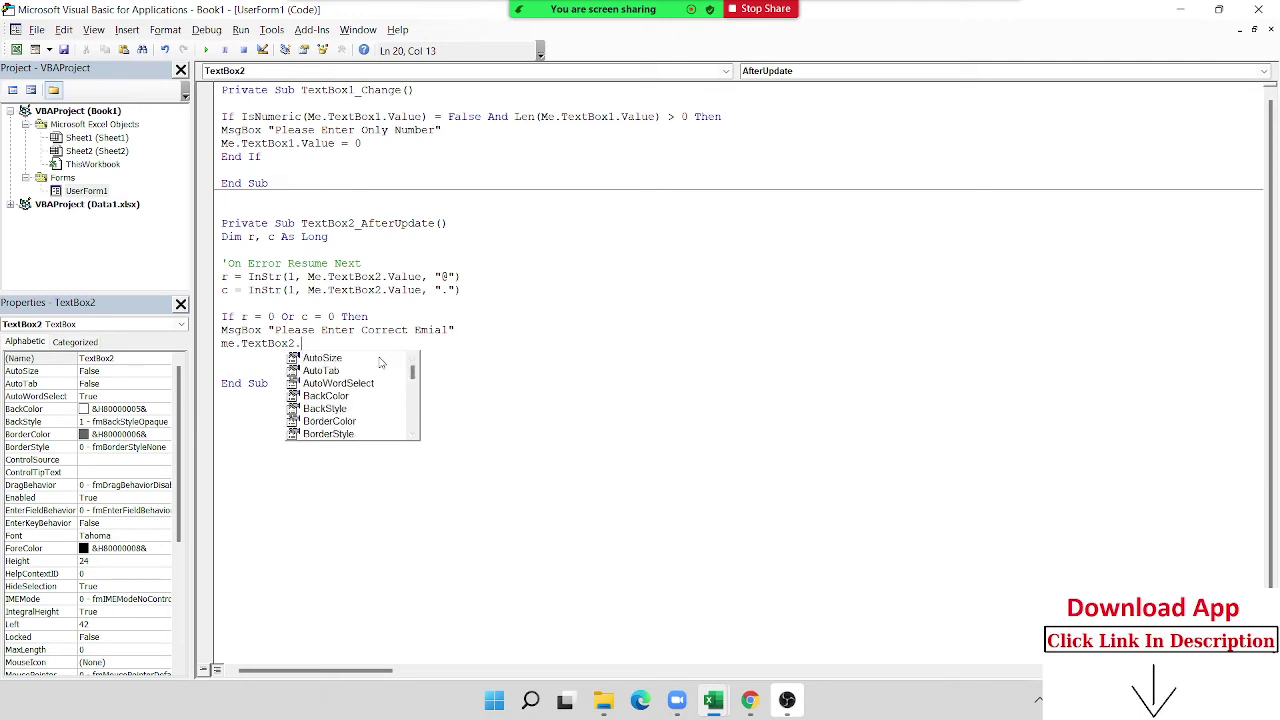
pyautogui.press('Down')
pyautogui.press('Down')
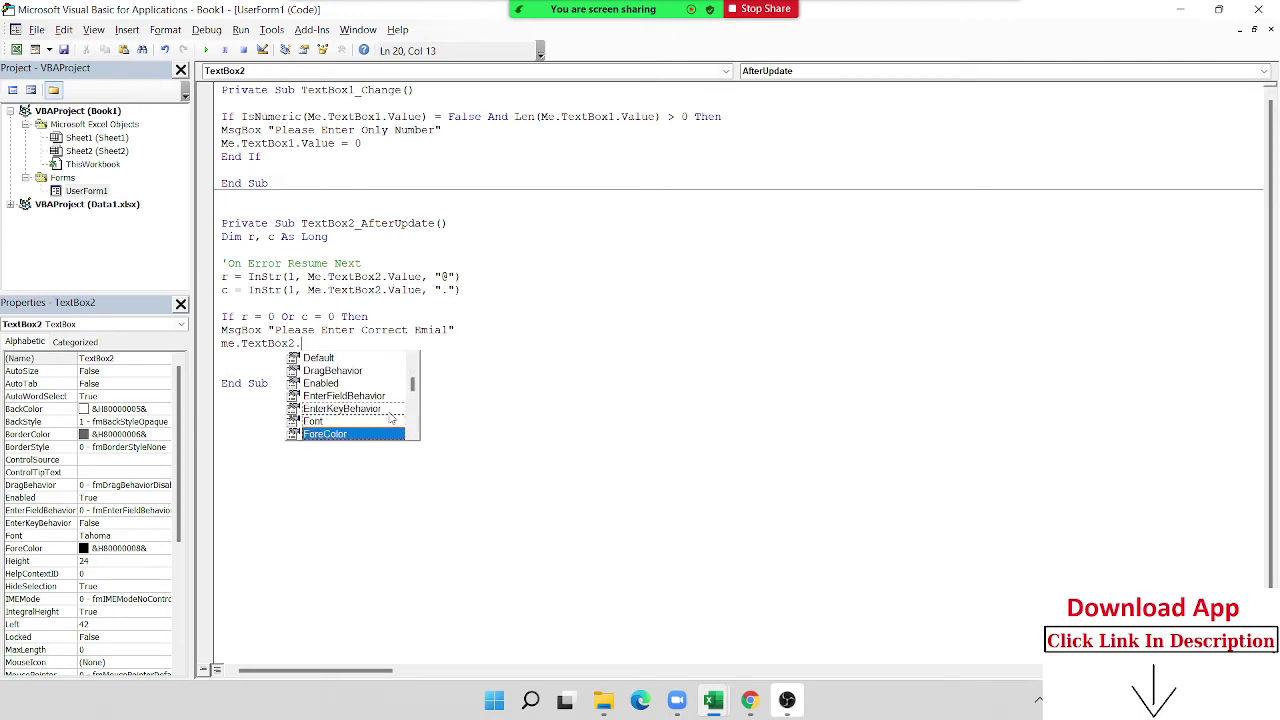
pyautogui.press('Down')
pyautogui.press('Down')
pyautogui.press('Down')
pyautogui.press('Down')
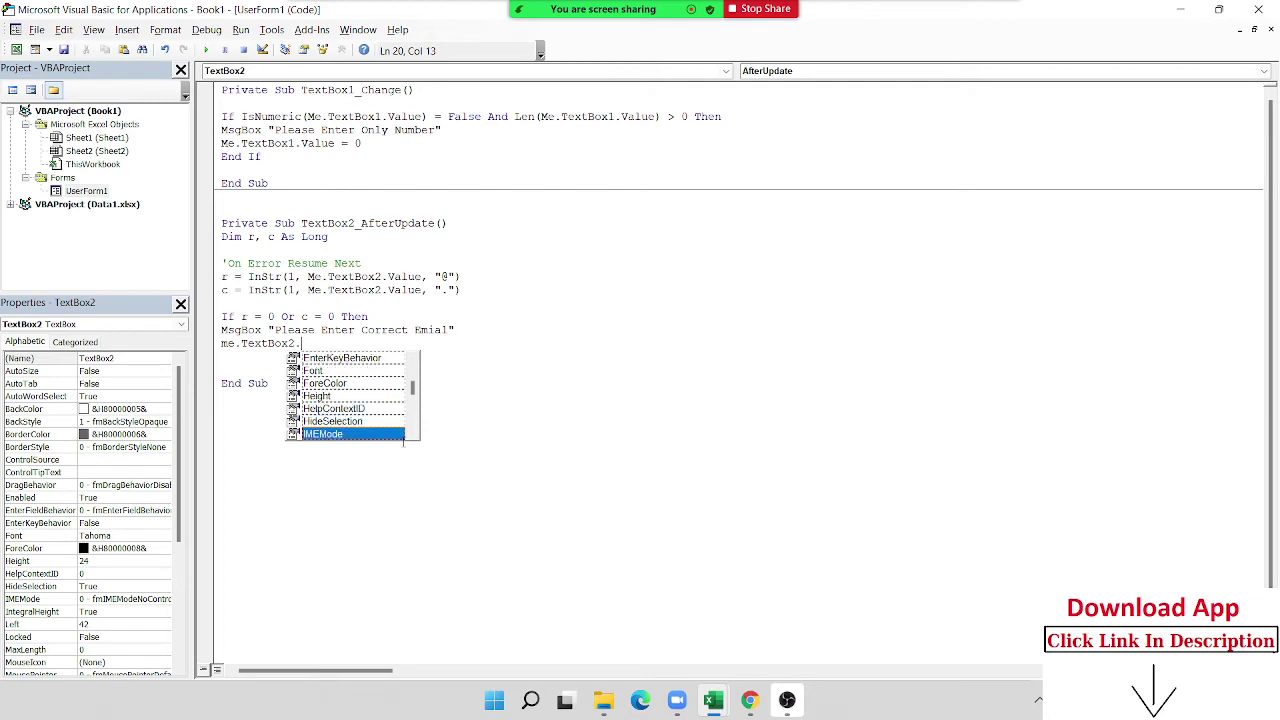
pyautogui.press('Down')
pyautogui.press('Down')
pyautogui.press('Down')
pyautogui.press('Down')
pyautogui.press('Down')
pyautogui.press('Down')
pyautogui.press('Down')
pyautogui.press('Down')
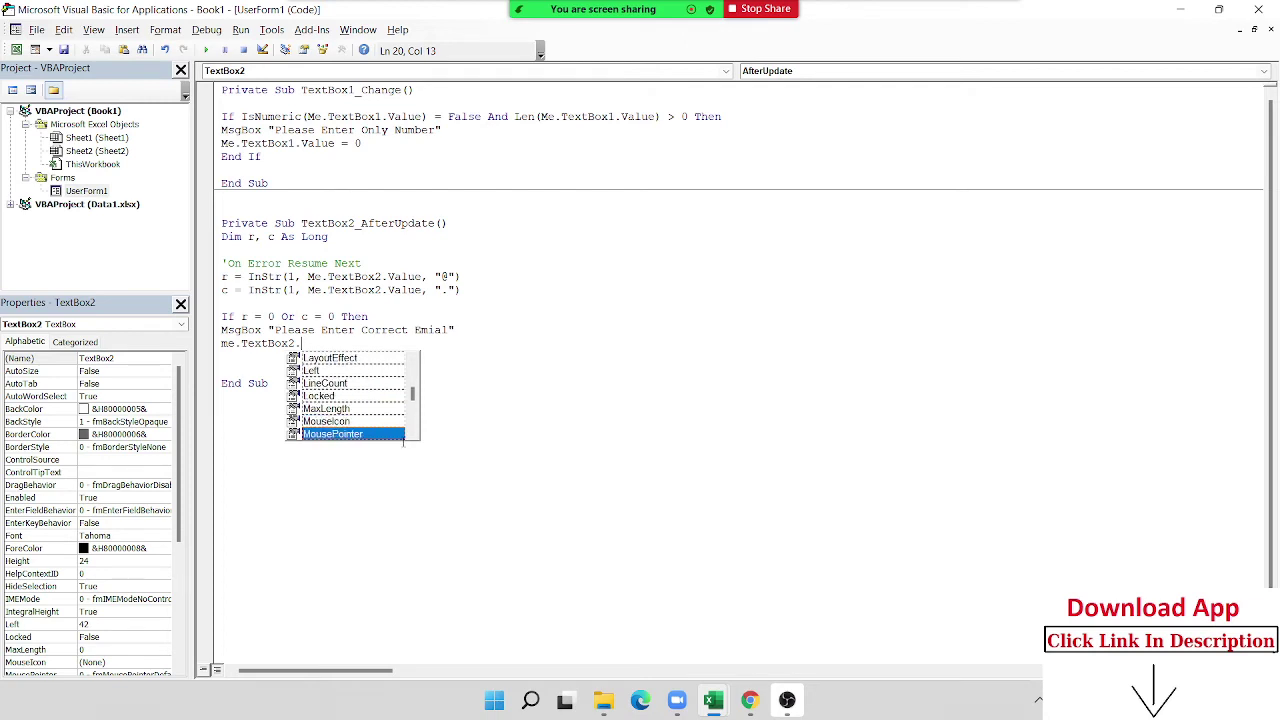
pyautogui.press('Down')
pyautogui.press('Down')
pyautogui.press('Down')
pyautogui.press('Down')
pyautogui.press('Down')
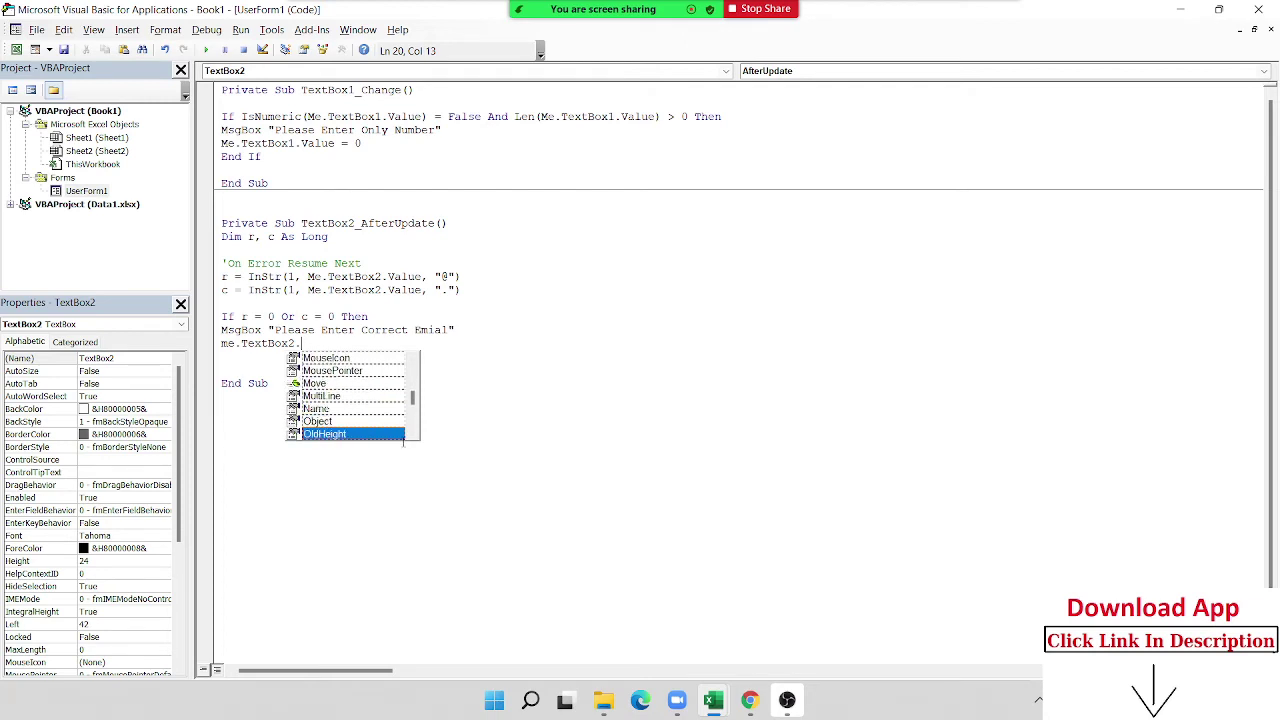
pyautogui.press('Down')
pyautogui.press('Down')
pyautogui.press('Down')
pyautogui.press('Down')
pyautogui.press('Down')
pyautogui.press('Down')
pyautogui.press('Down')
pyautogui.press('Down')
pyautogui.press('Down')
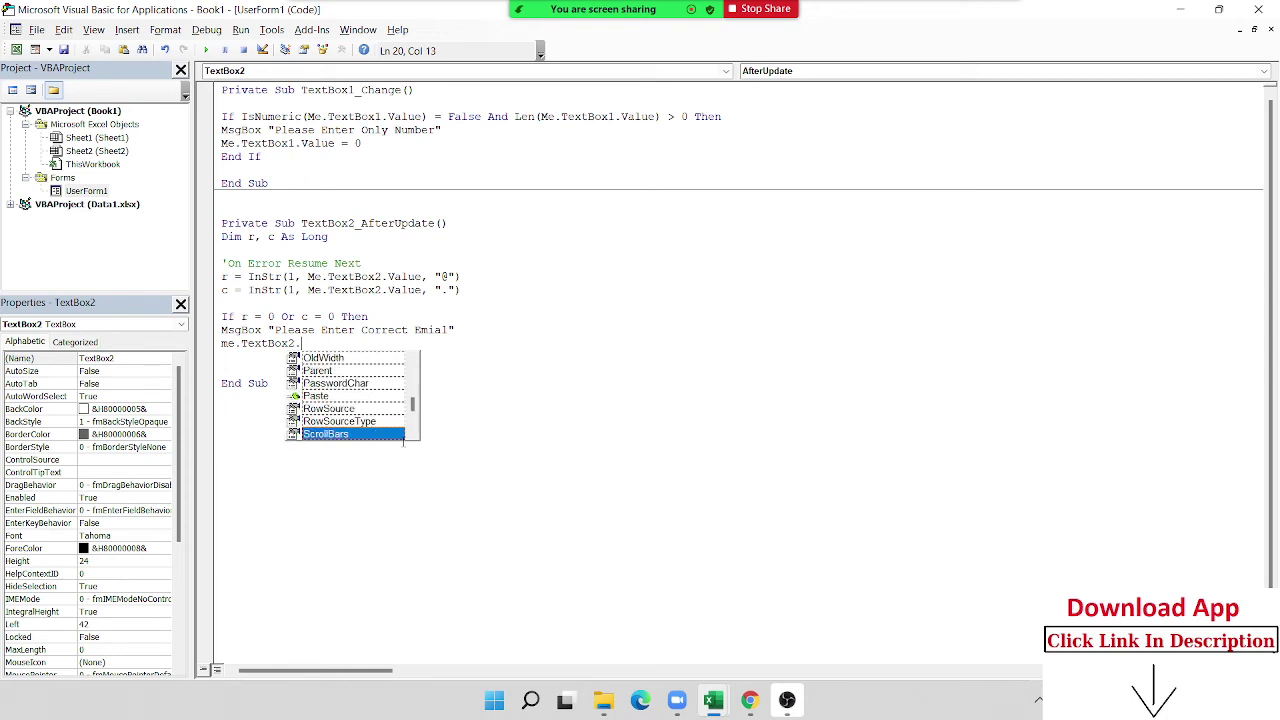
pyautogui.press('Down')
pyautogui.press('Down')
pyautogui.press('Down')
pyautogui.press('Down')
pyautogui.press('Down')
pyautogui.press('Up')
pyautogui.press('Up')
pyautogui.press('Up')
pyautogui.press('Up')
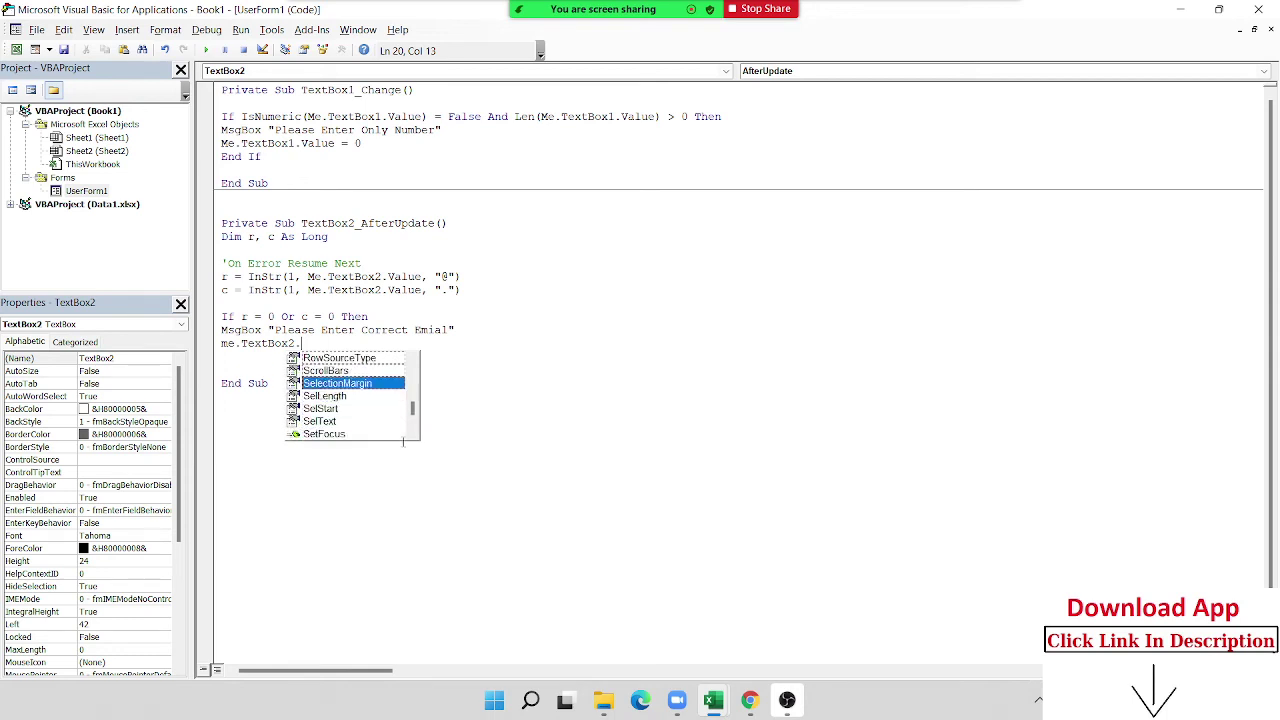
pyautogui.press('Up')
pyautogui.press('Up')
pyautogui.press('Up')
pyautogui.press('Down')
pyautogui.press('Down')
pyautogui.press('Up')
pyautogui.press('Up')
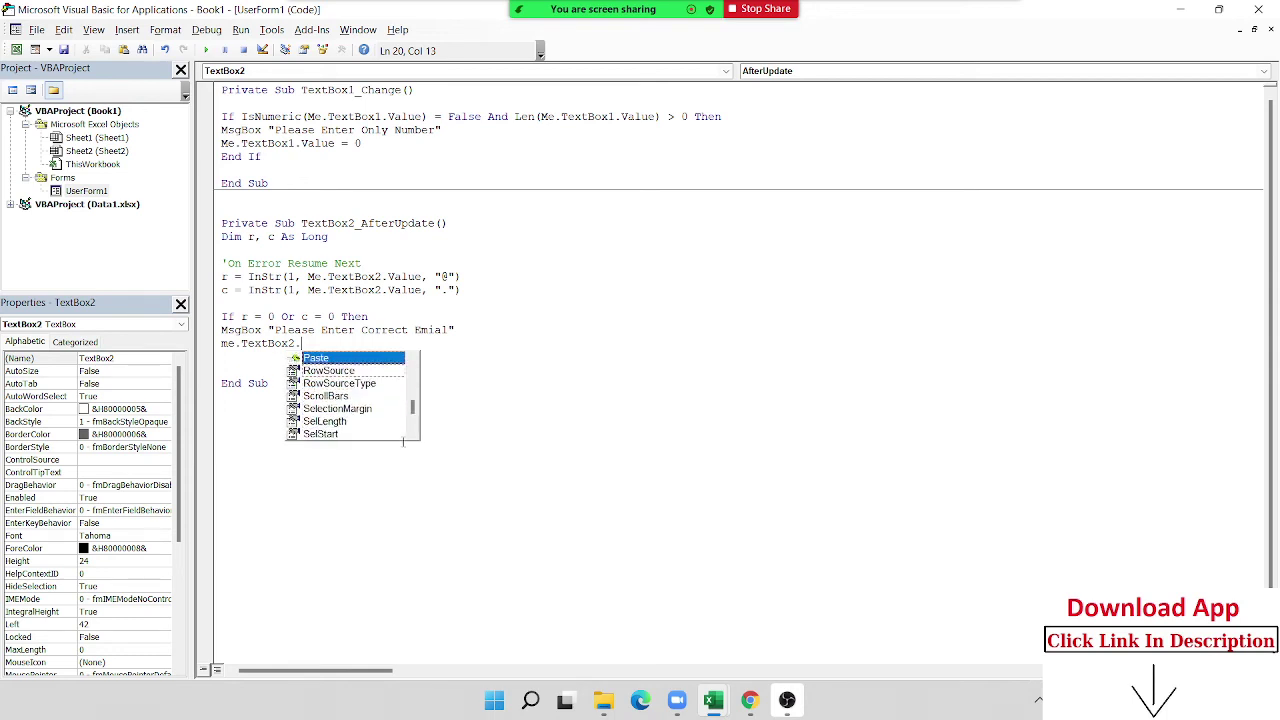
pyautogui.press('Up')
pyautogui.press('Up')
pyautogui.press('Up')
pyautogui.press('Up')
pyautogui.press('Up')
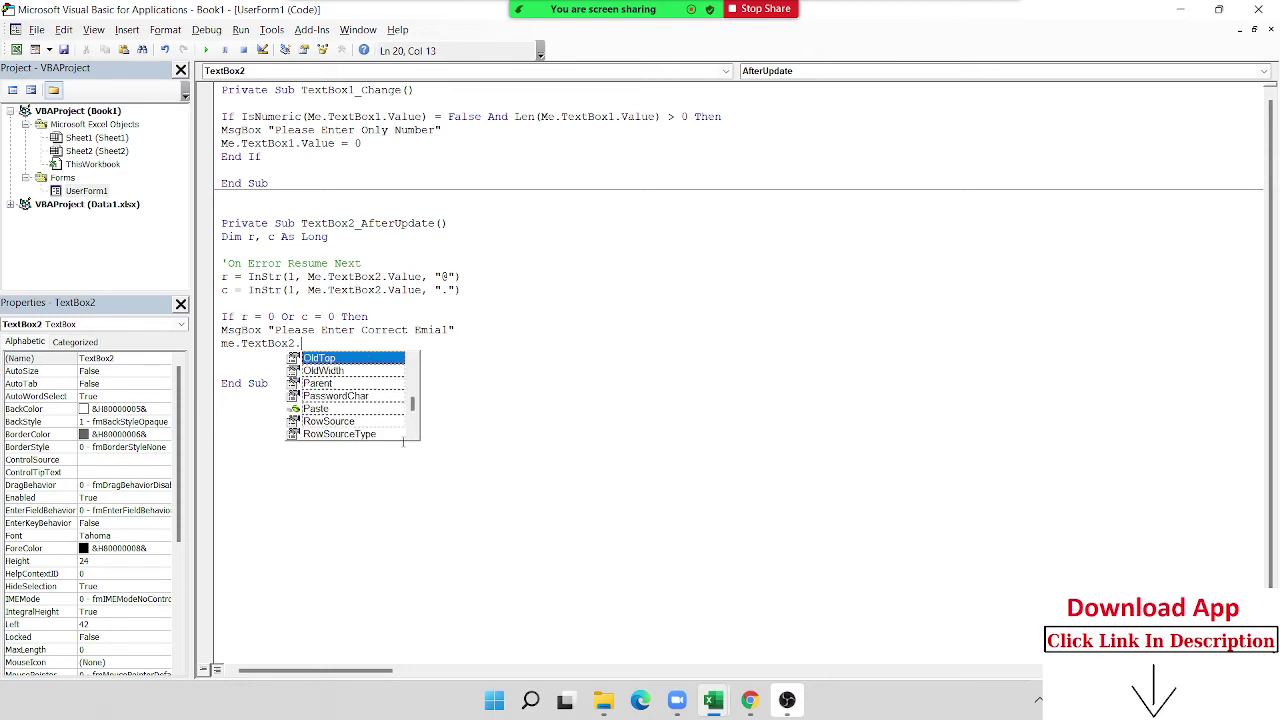
pyautogui.press('Down')
pyautogui.press('Down')
pyautogui.press('Down')
pyautogui.press('Down')
pyautogui.press('Down')
pyautogui.press('Down')
pyautogui.press('Down')
pyautogui.press('Down')
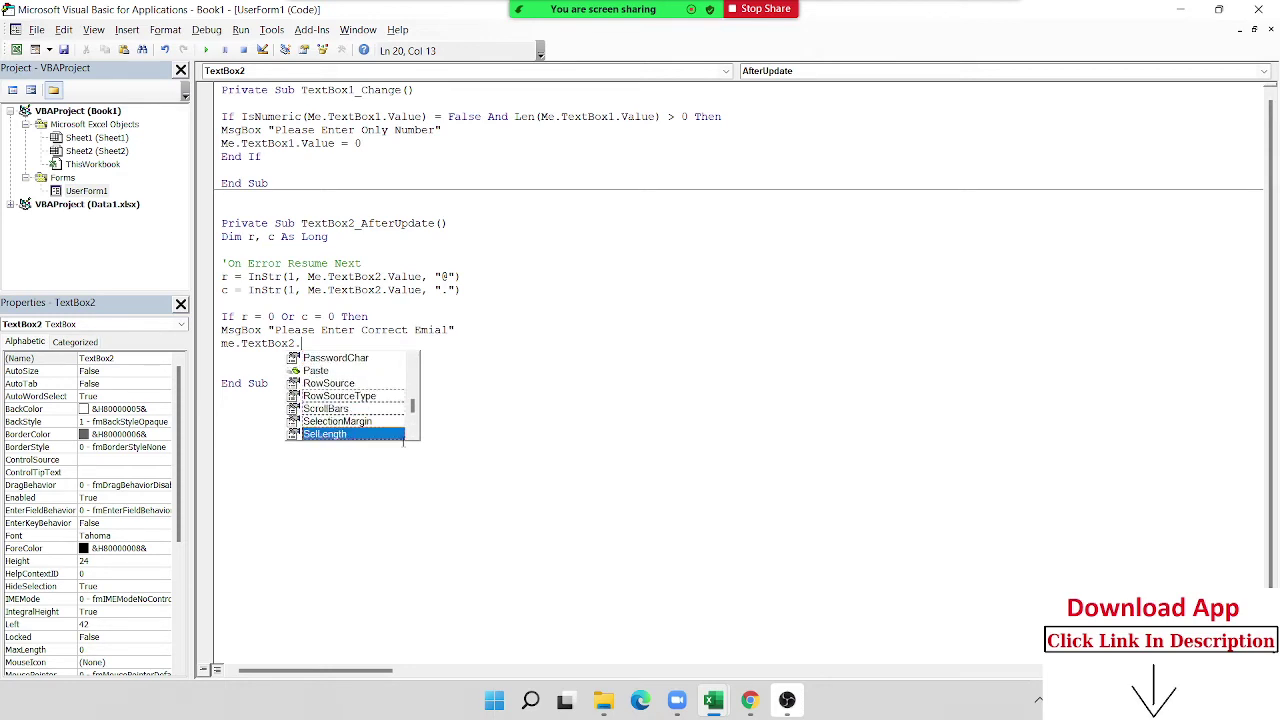
pyautogui.press('Down')
pyautogui.press('Down')
pyautogui.press('Down')
pyautogui.press('Down')
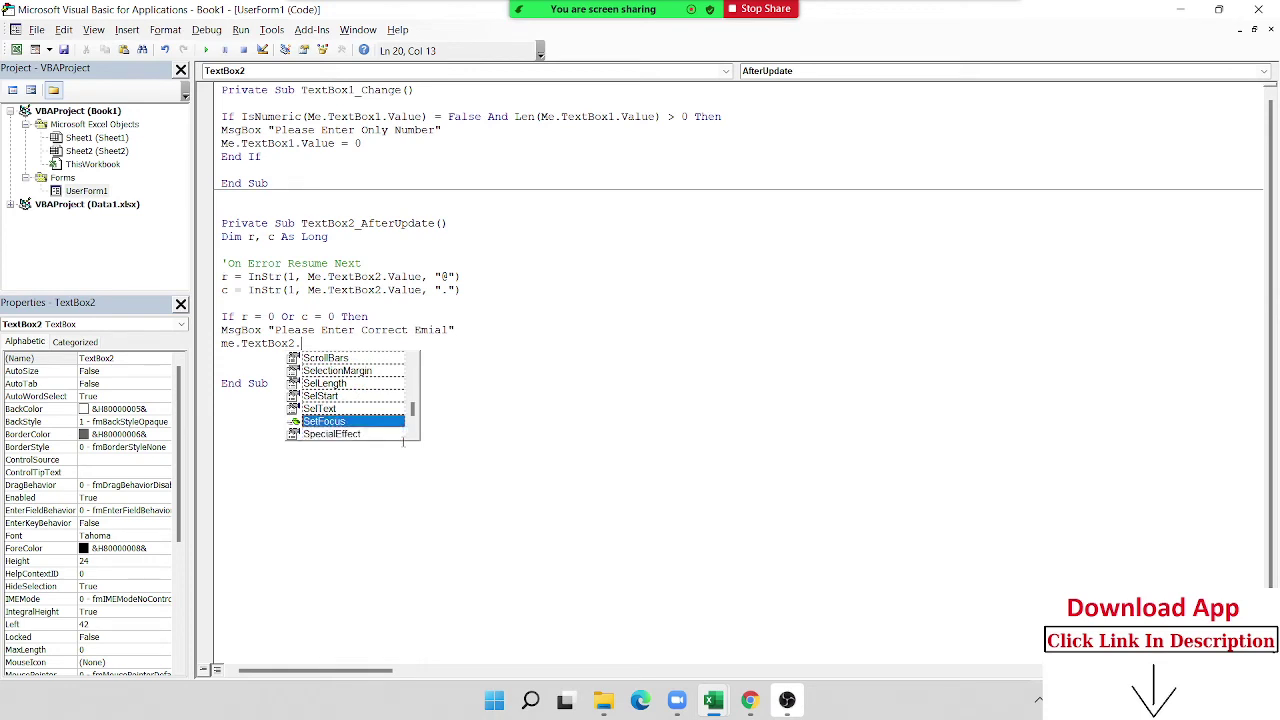
pyautogui.press('Tab')
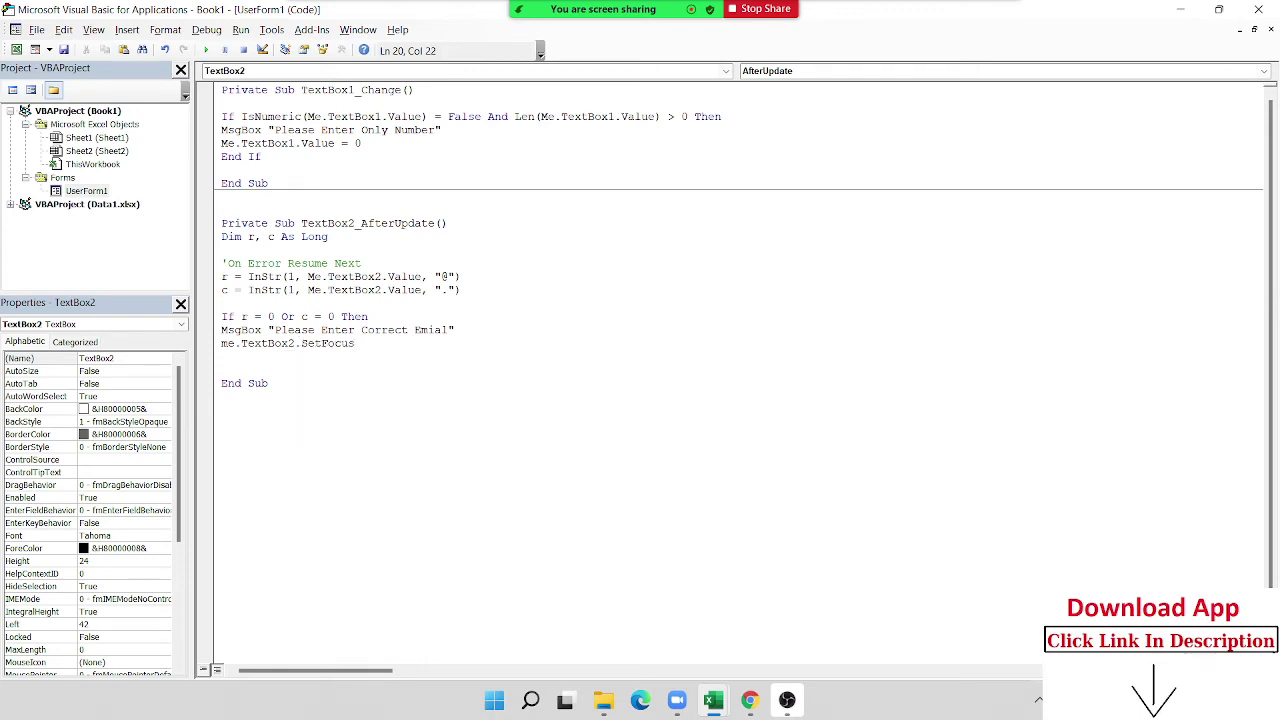
# - Add True after SetFocus and close the email check with End If
pyautogui.write('Tr')
pyautogui.write('ue')
pyautogui.press('Return')
pyautogui.write('end if')
pyautogui.doubleClick(328, 343)
pyautogui.click(299, 370)
pyautogui.click(282, 277)
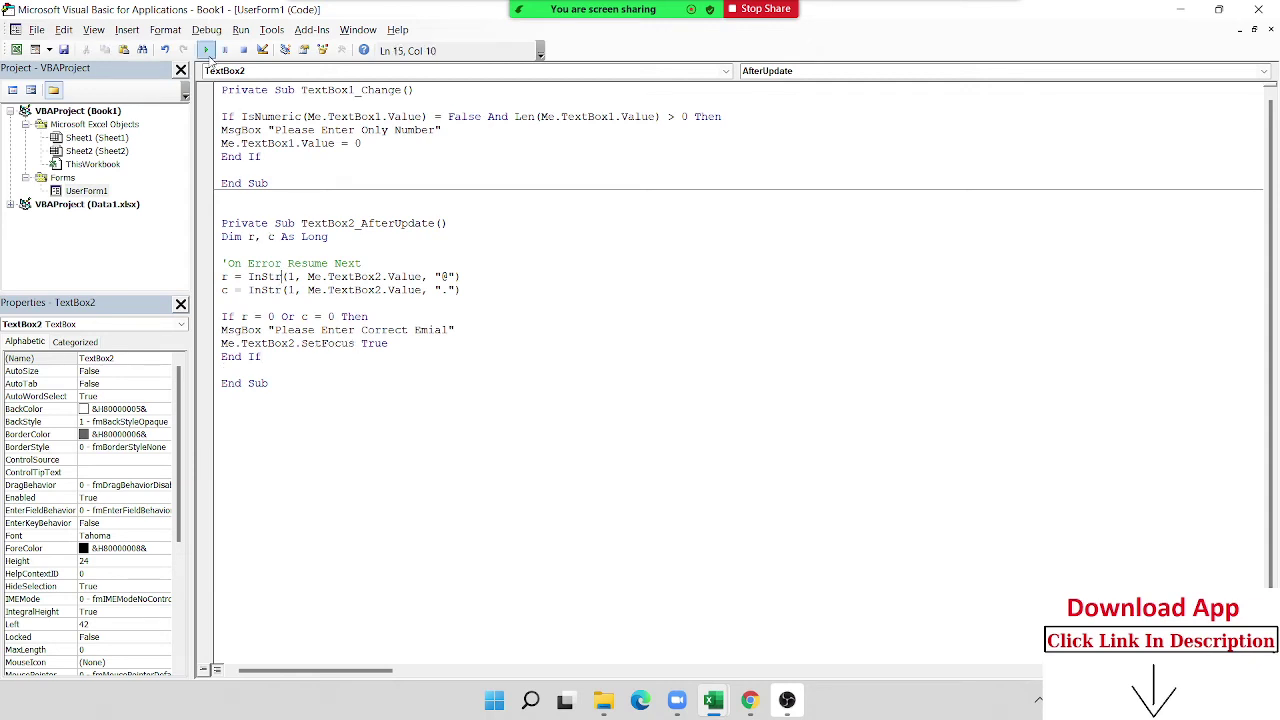
# - Run UserForm1, enter a sample e-mail address in the Emial box, and tab out
pyautogui.click(205, 50)
pyautogui.click(543, 301)
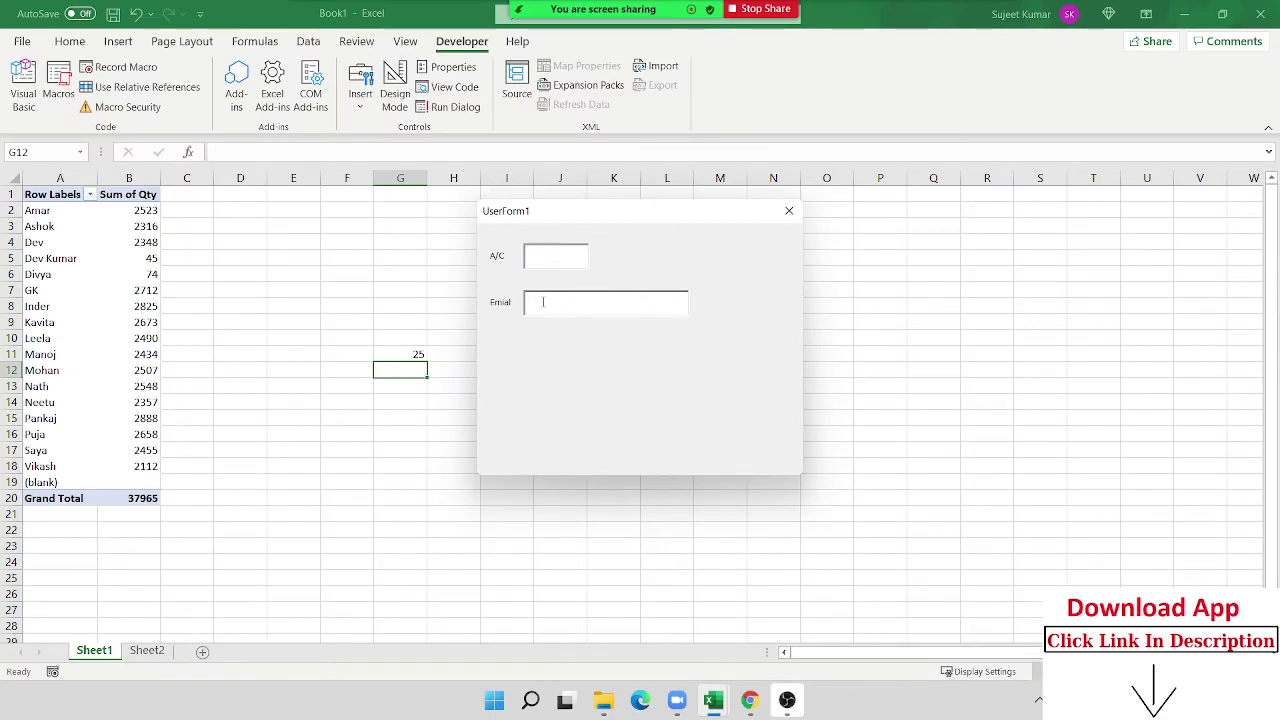
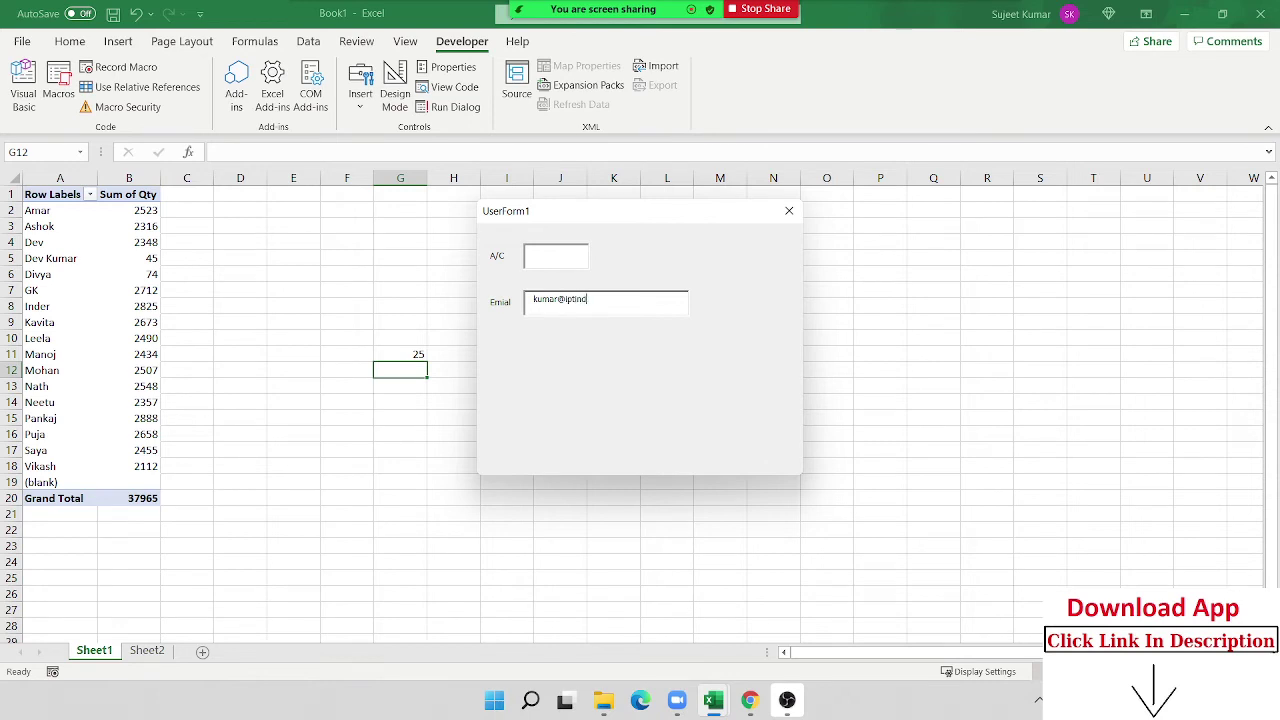
pyautogui.press('Tab')
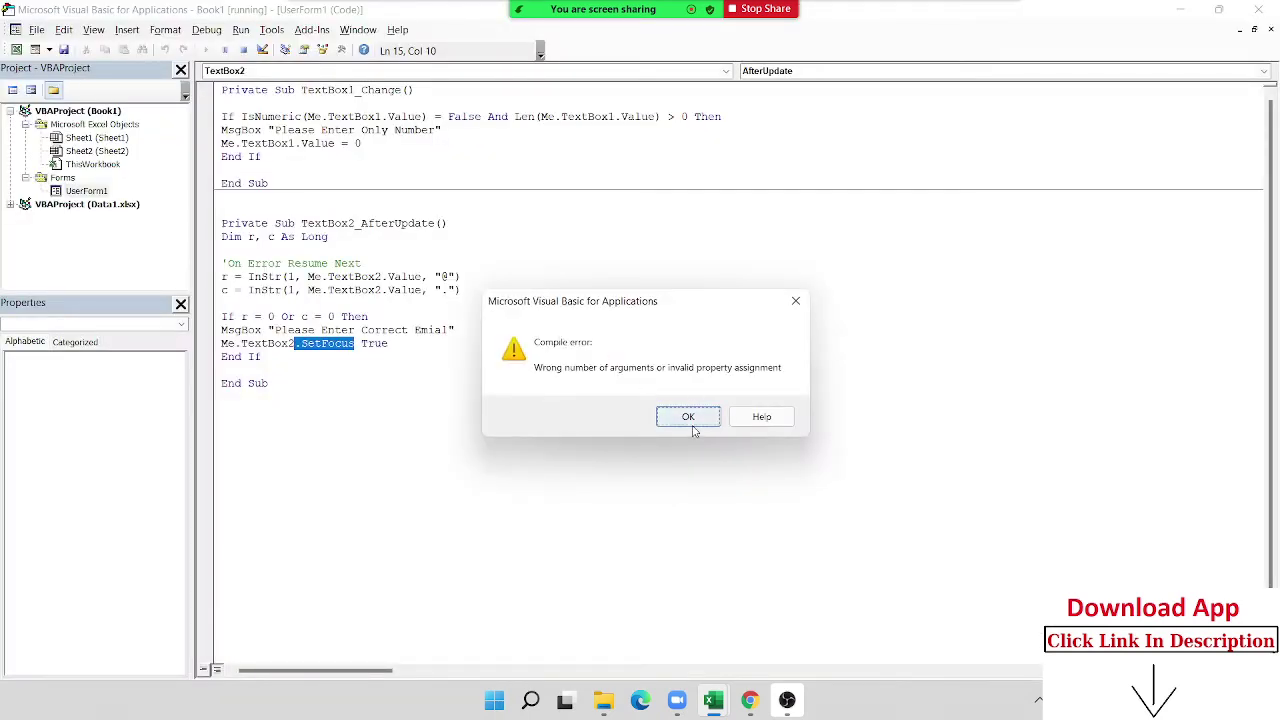
pyautogui.click(688, 417)
pyautogui.click(281, 316)
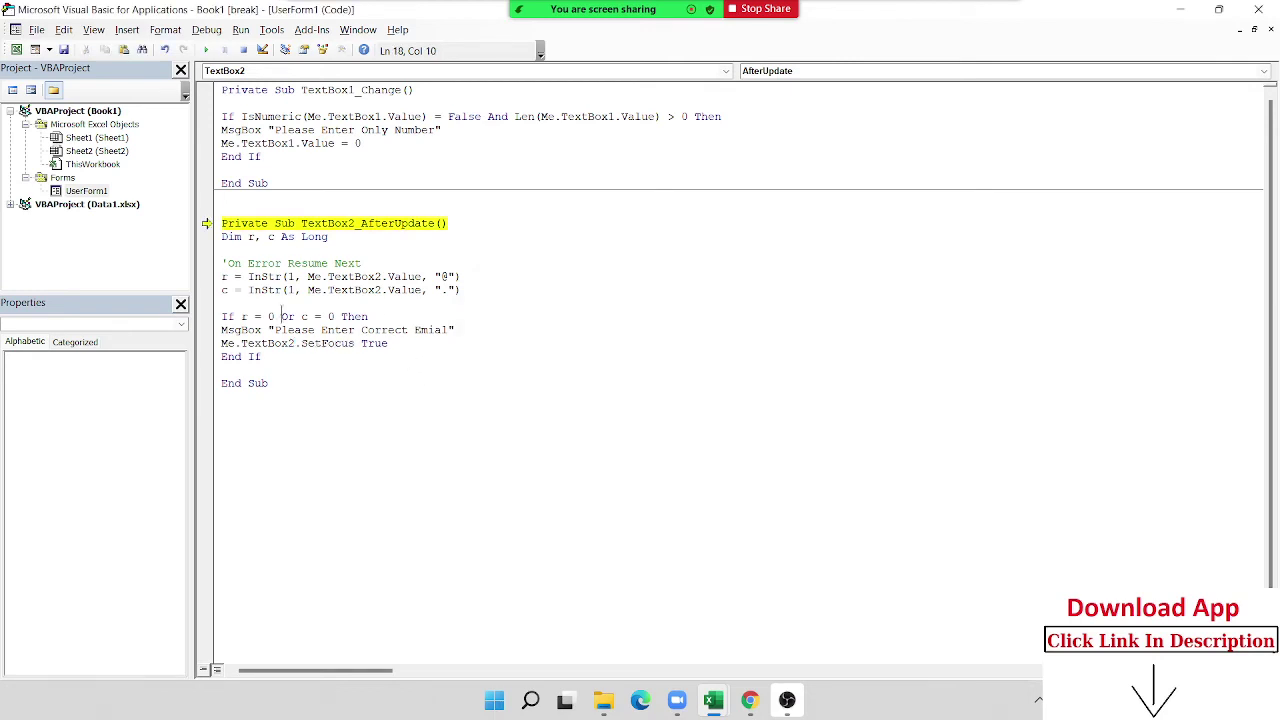
pyautogui.click(206, 50)
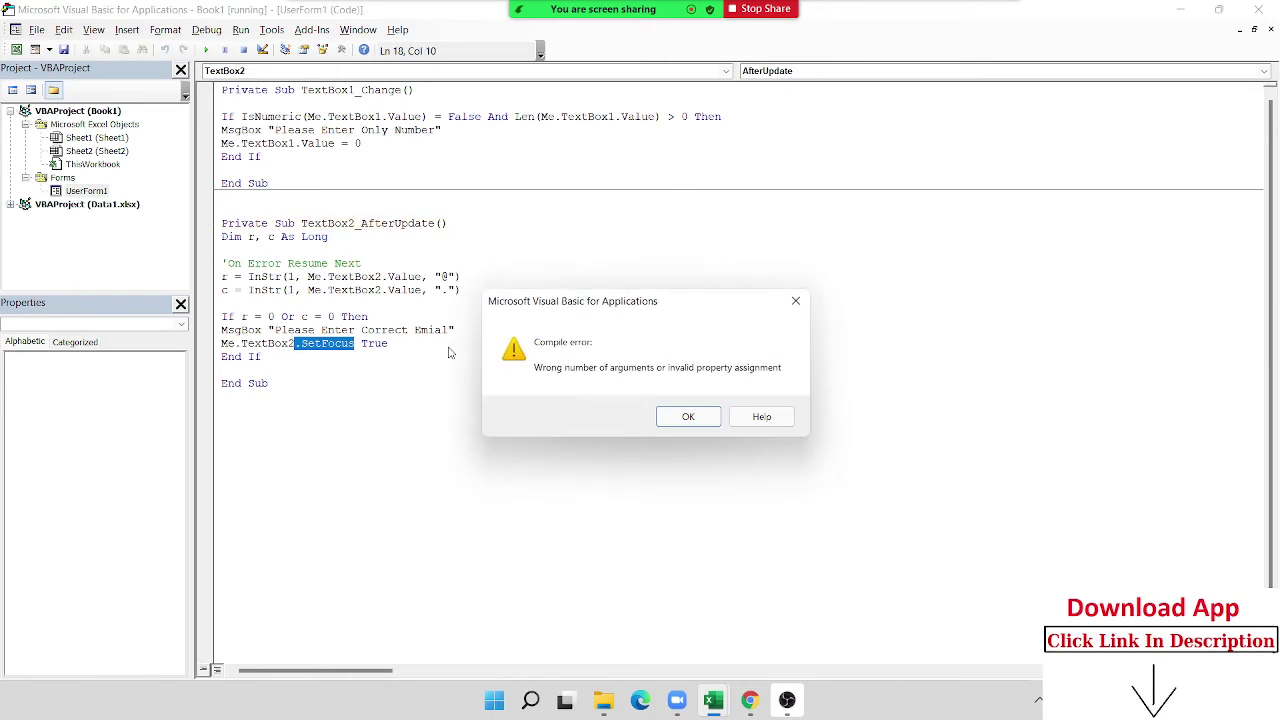
pyautogui.click(688, 418)
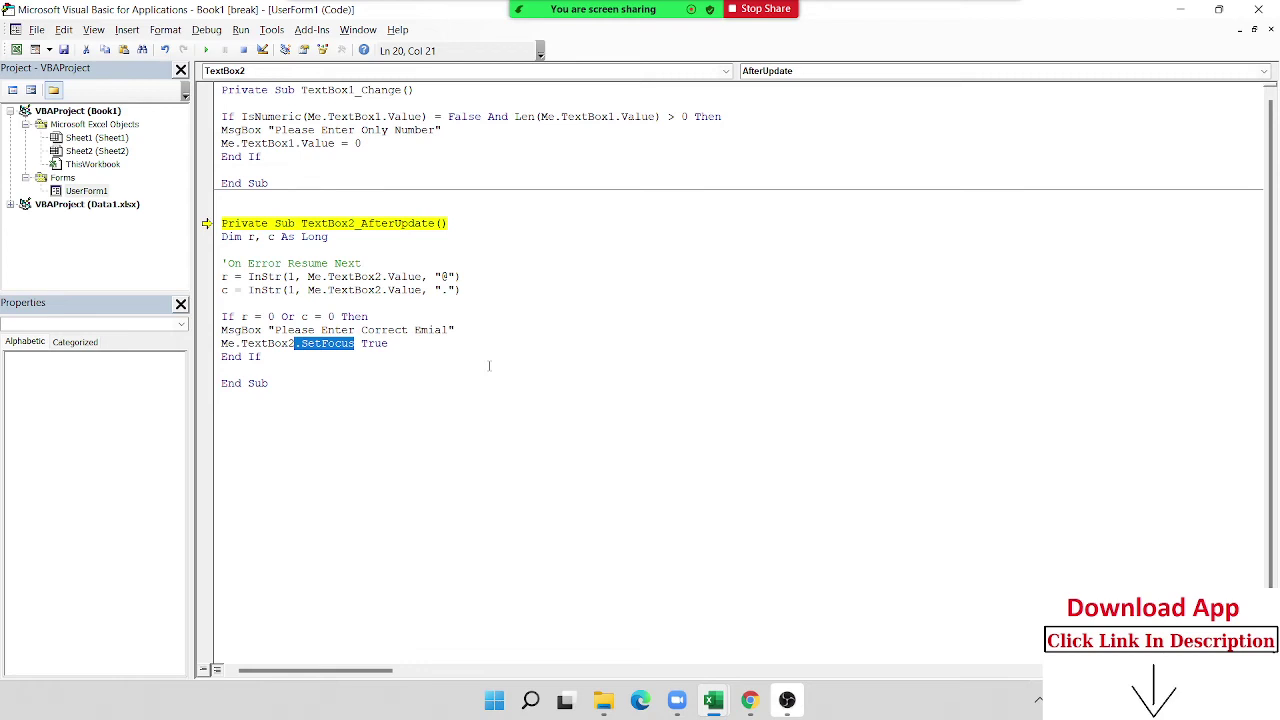
# - Delete the True argument from Me.TextBox2.SetFocus and run UserForm1 again
pyautogui.click(481, 357)
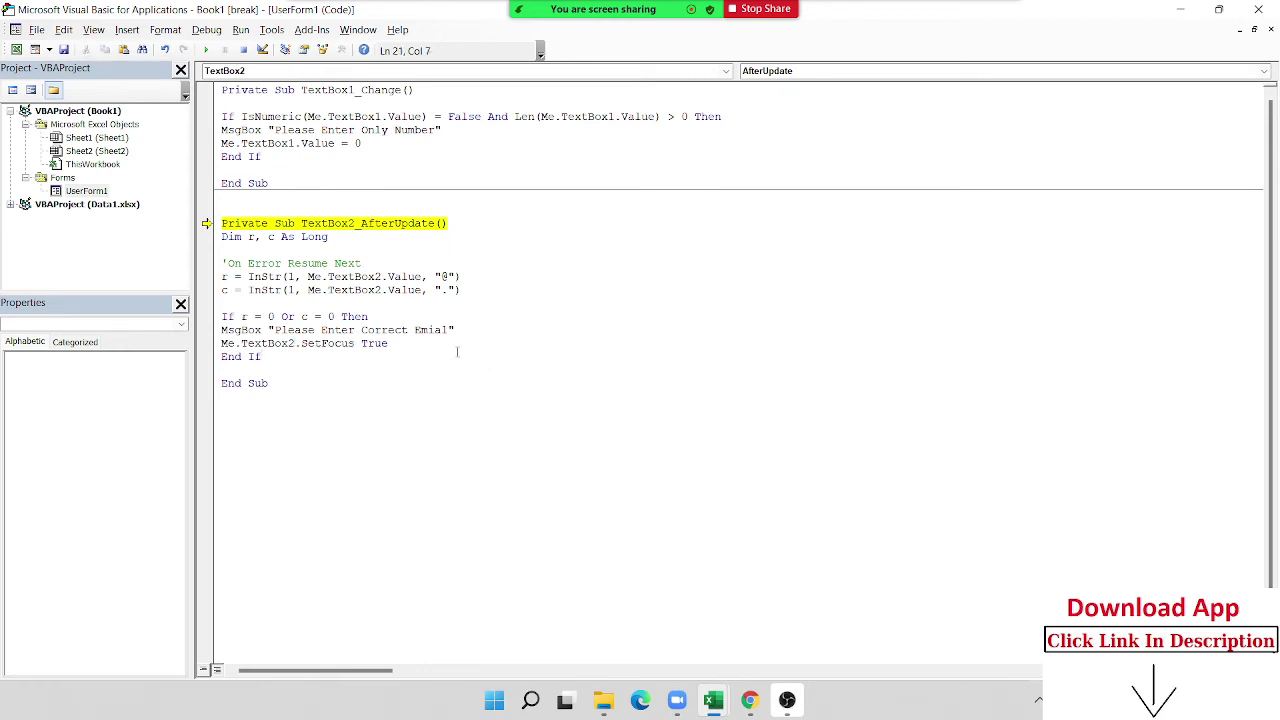
pyautogui.click(419, 341)
pyautogui.press('BackSpace')
pyautogui.press('BackSpace')
pyautogui.press('BackSpace')
pyautogui.press('BackSpace')
pyautogui.press('BackSpace')
pyautogui.click(321, 316)
pyautogui.click(208, 50)
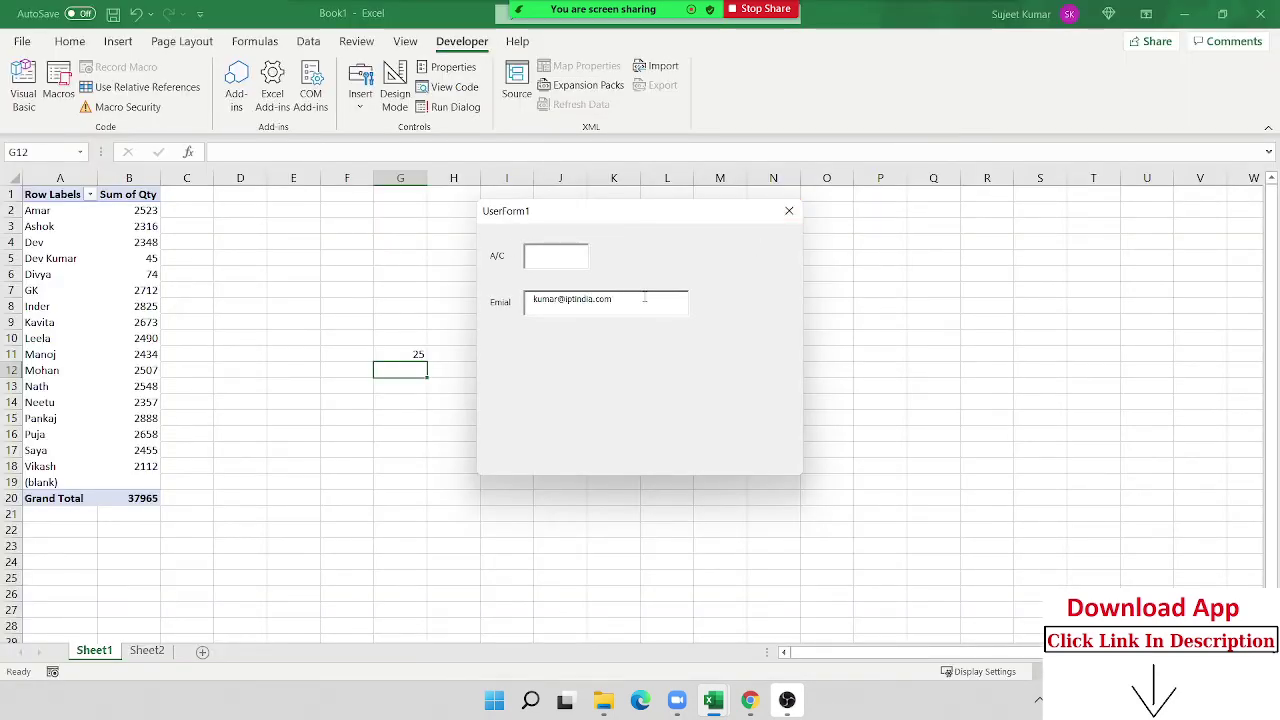
# - Rerun the form, enter text lacking @ and a dot, dismiss the "Please Enter Correct Emial" warning, then close it
pyautogui.click(789, 211)
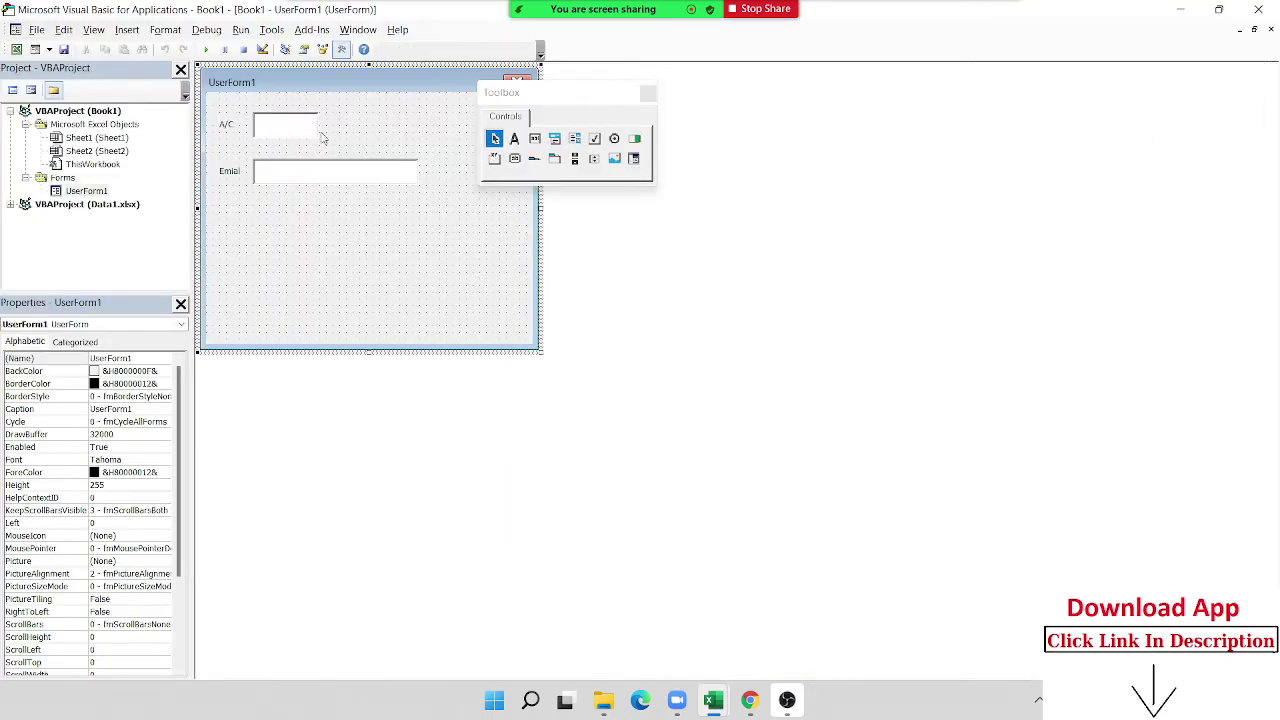
pyautogui.click(207, 50)
pyautogui.click(538, 309)
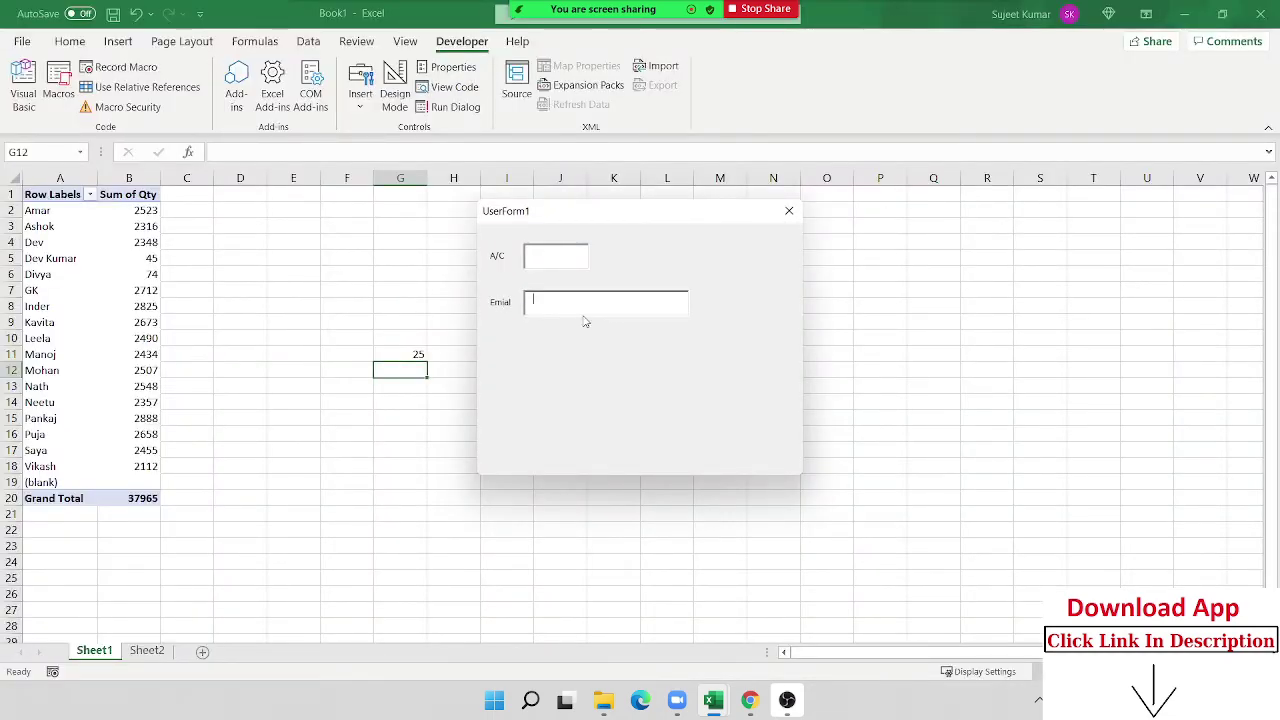
pyautogui.write('Om')
pyautogui.press('BackSpace')
pyautogui.click(559, 259)
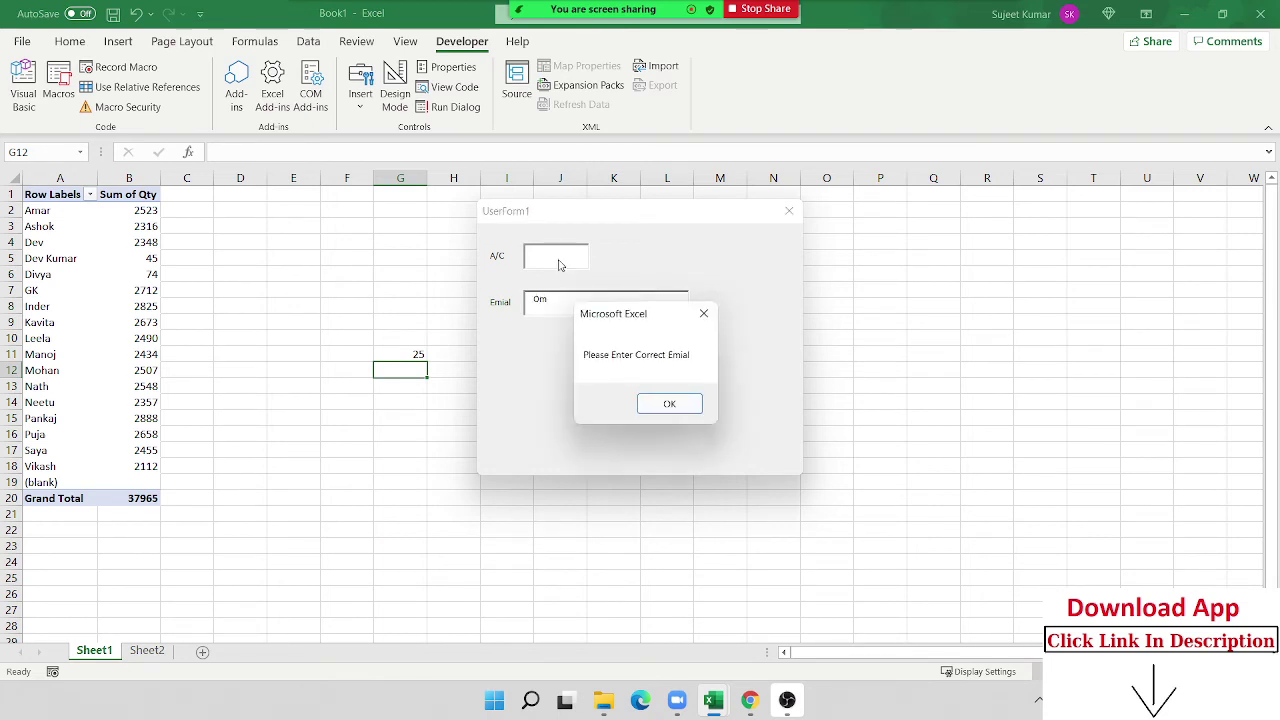
pyautogui.click(673, 405)
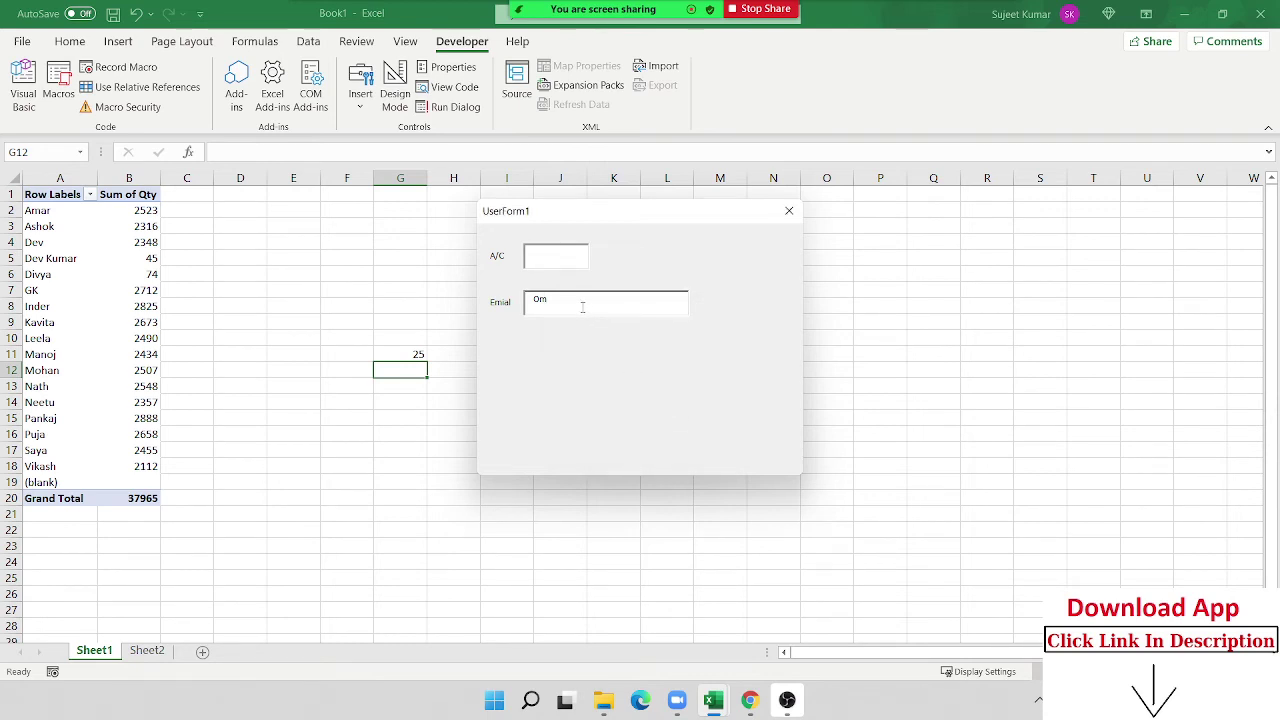
pyautogui.click(789, 210)
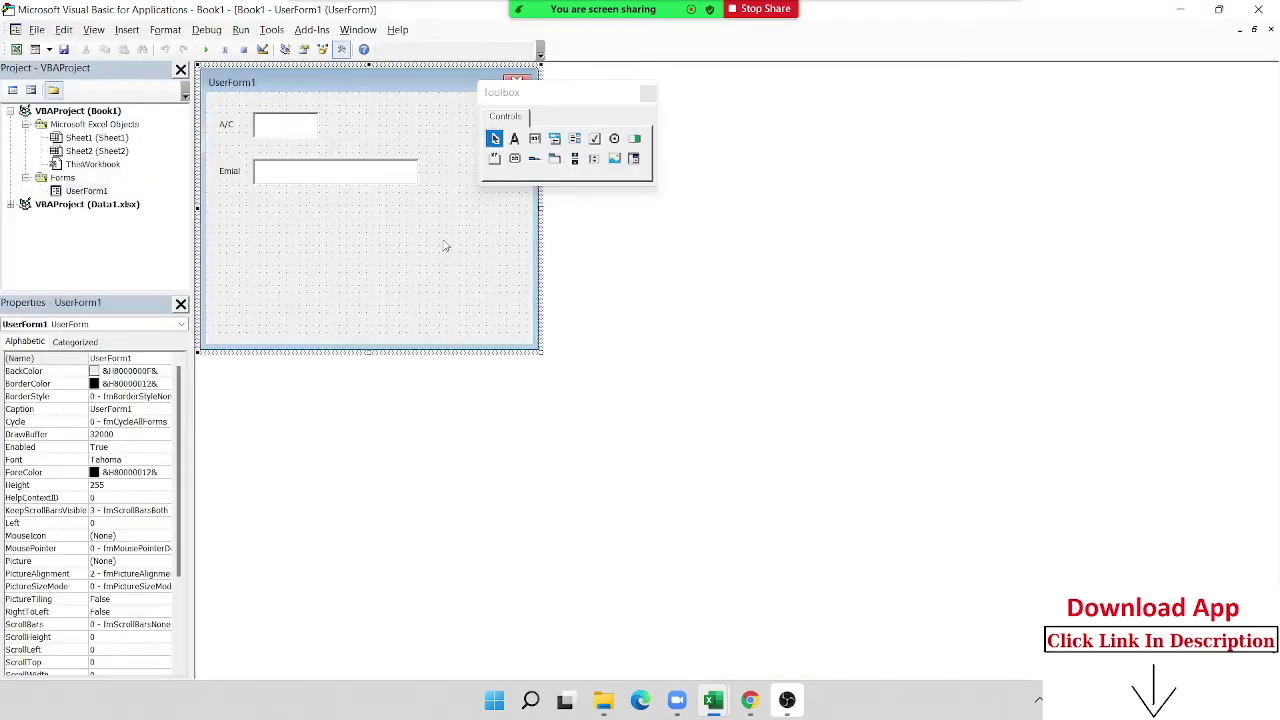
# - Select the form, move the controls window aside, and test-run then close UserForm1
pyautogui.click(335, 186)
pyautogui.click(420, 228)
pyautogui.moveTo(576, 105); pyautogui.dragTo(742, 125)
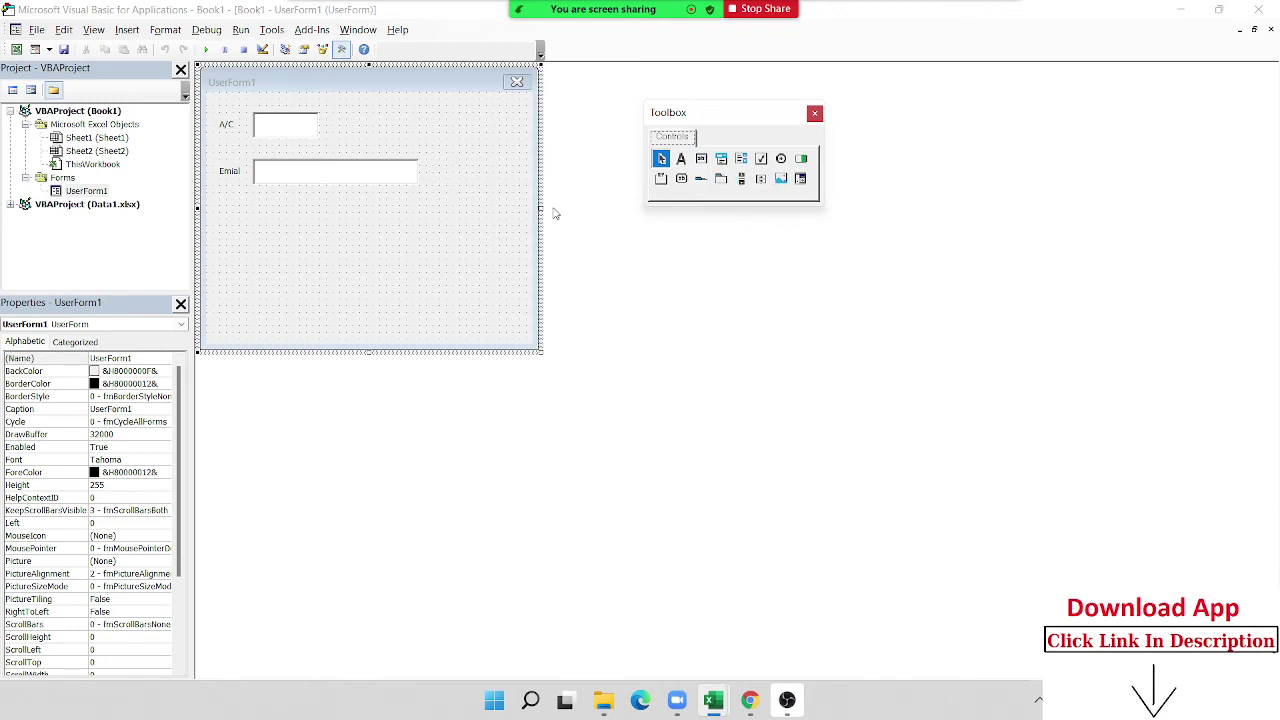
pyautogui.click(461, 221)
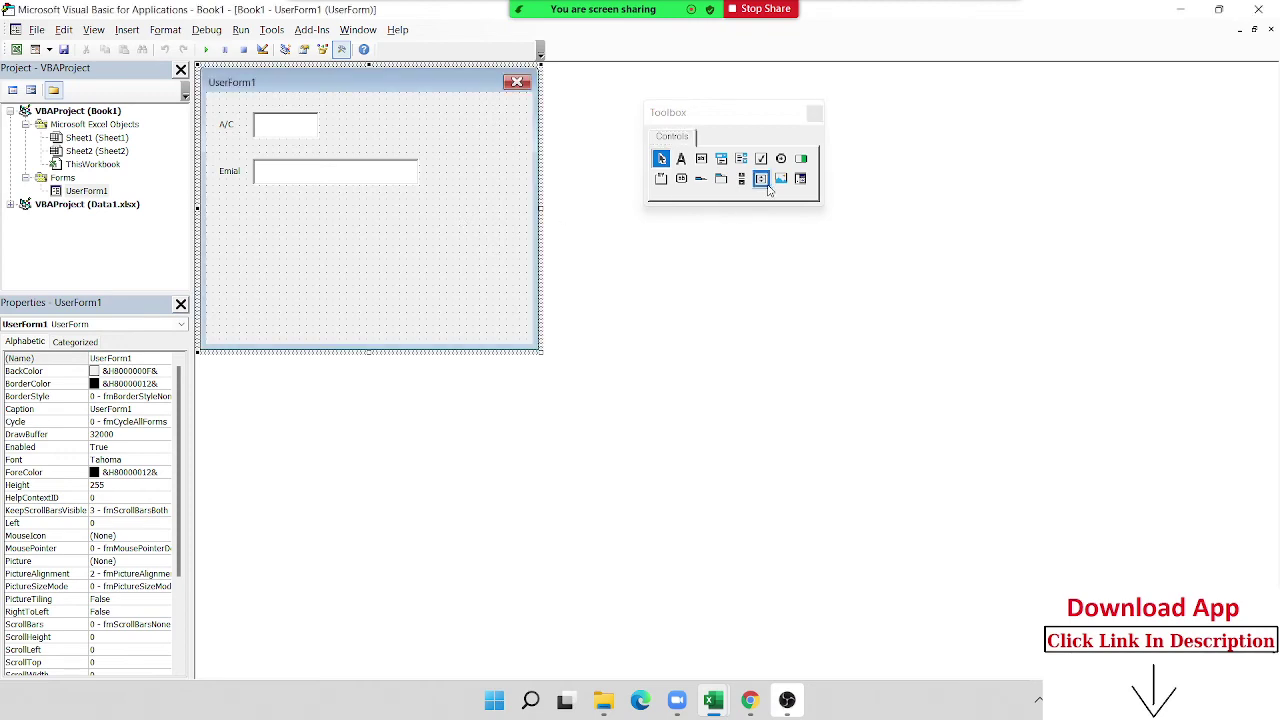
pyautogui.hotkey('alt', 'F11')
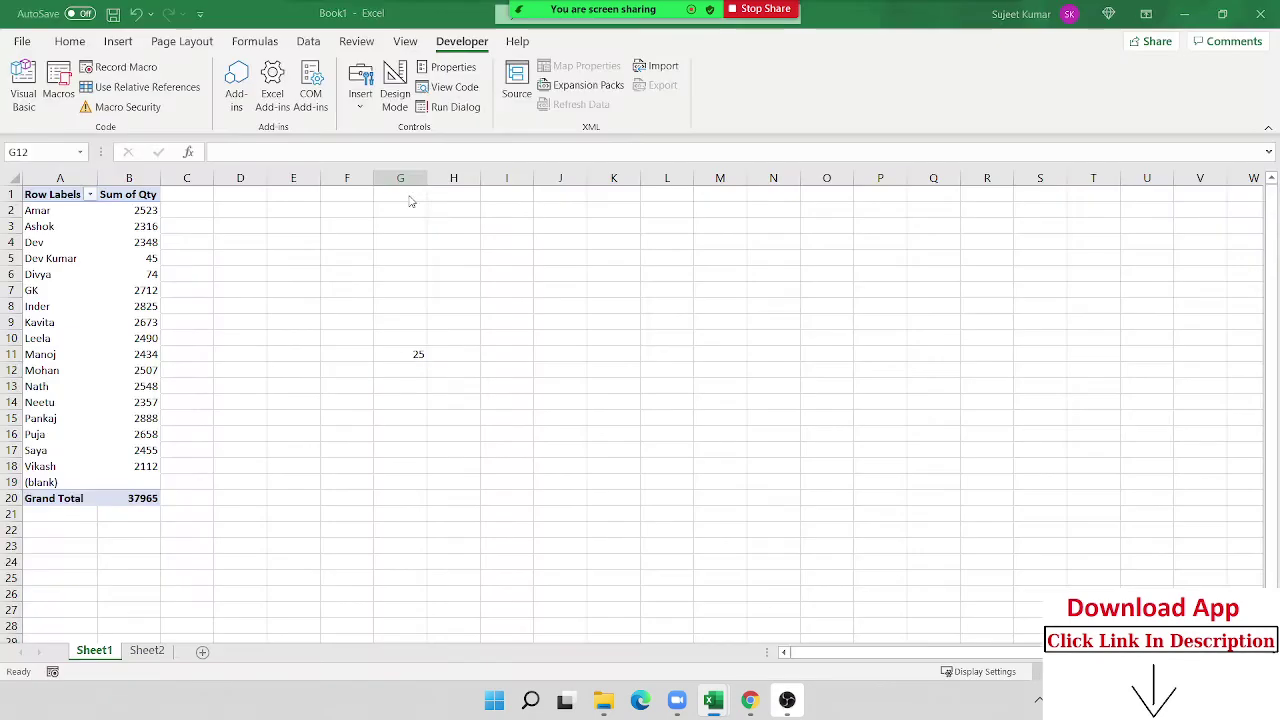
pyautogui.hotkey('alt', 'F11')
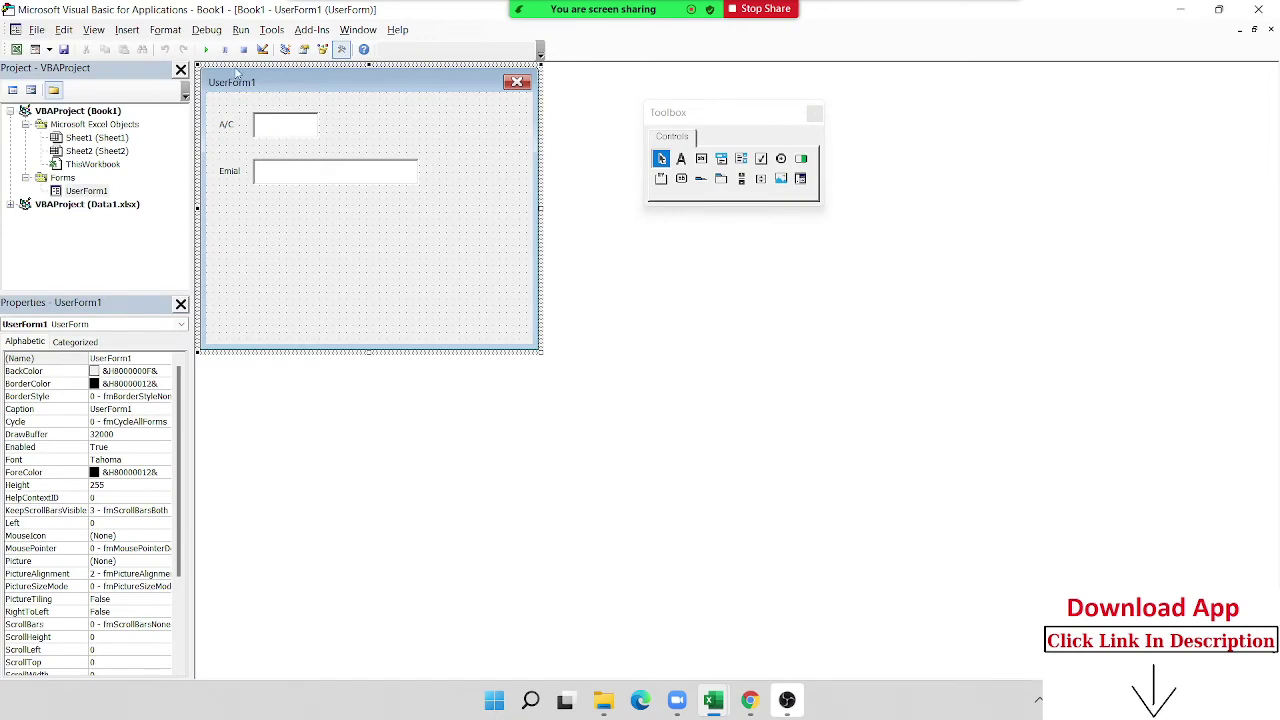
pyautogui.click(205, 51)
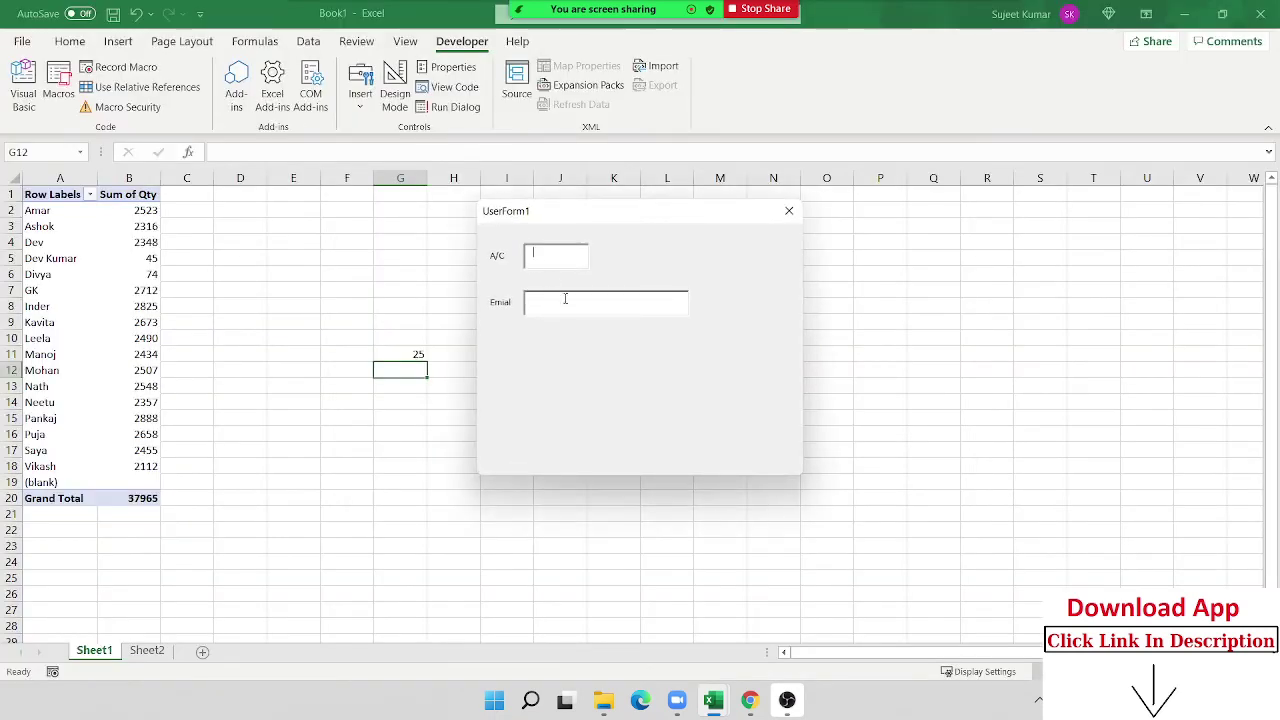
pyautogui.click(789, 210)
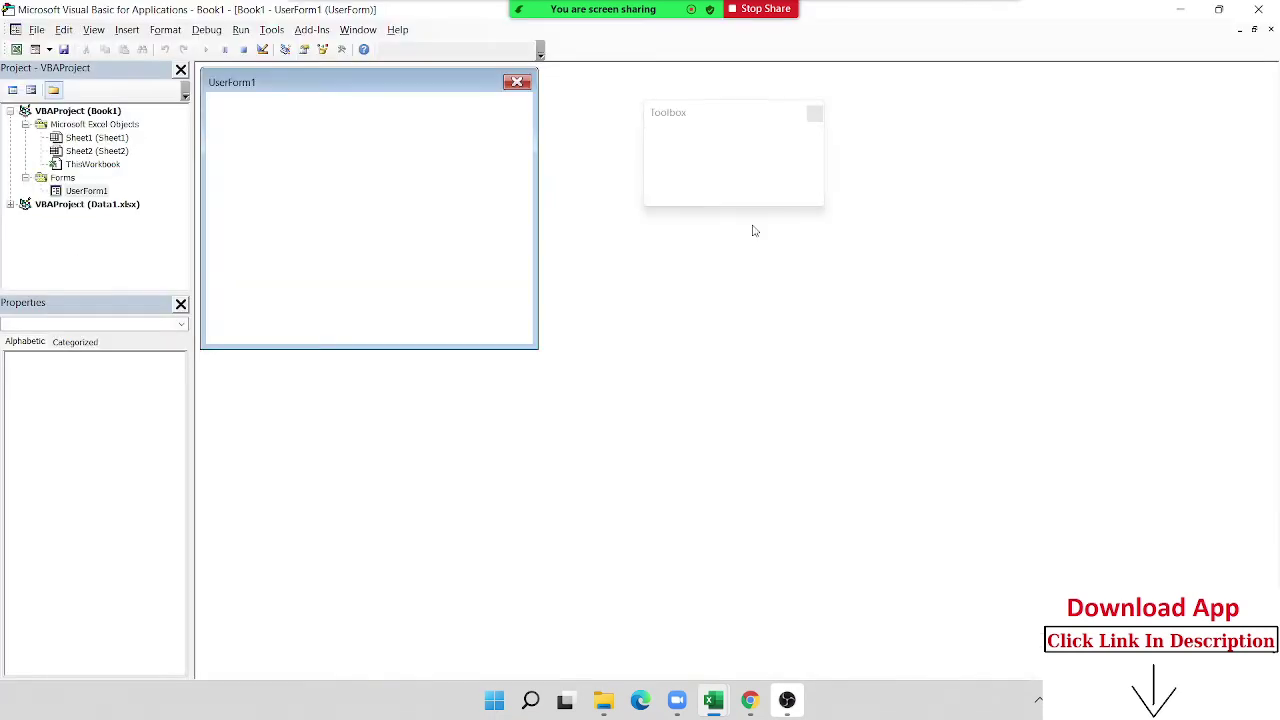
# - Review the SetFocus and End If lines in the form's code, then run UserForm1 again
pyautogui.doubleClick(335, 191)
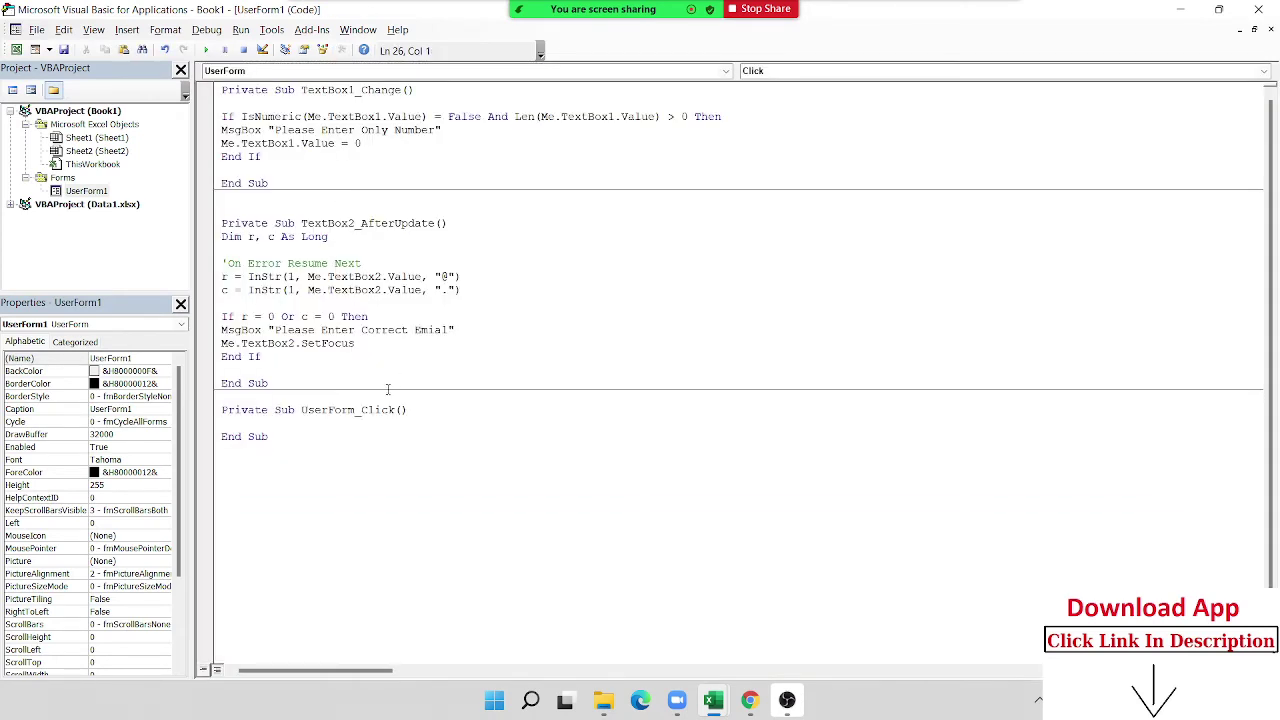
pyautogui.click(296, 345)
pyautogui.click(335, 353)
pyautogui.click(205, 50)
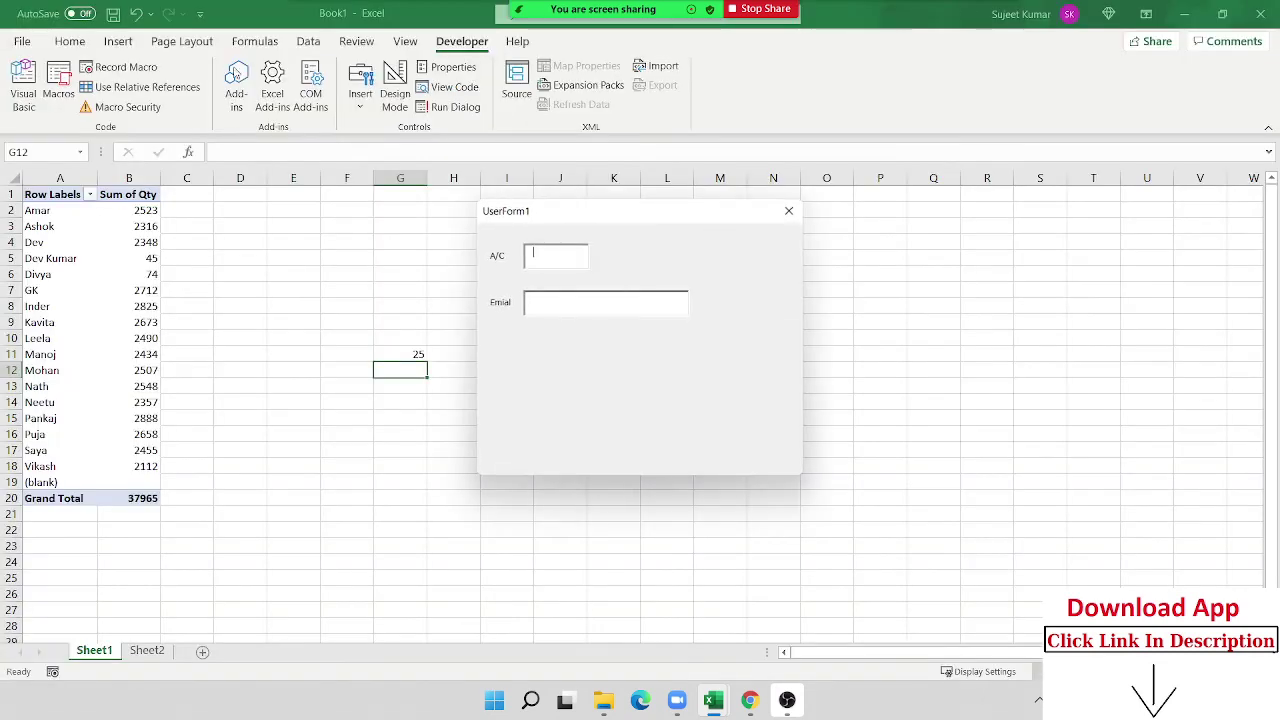
# - Enter 'Puja' in the Email box and dismiss the resulting correct-email warning
pyautogui.click(578, 300)
pyautogui.write('Puja')
pyautogui.press('Tab')
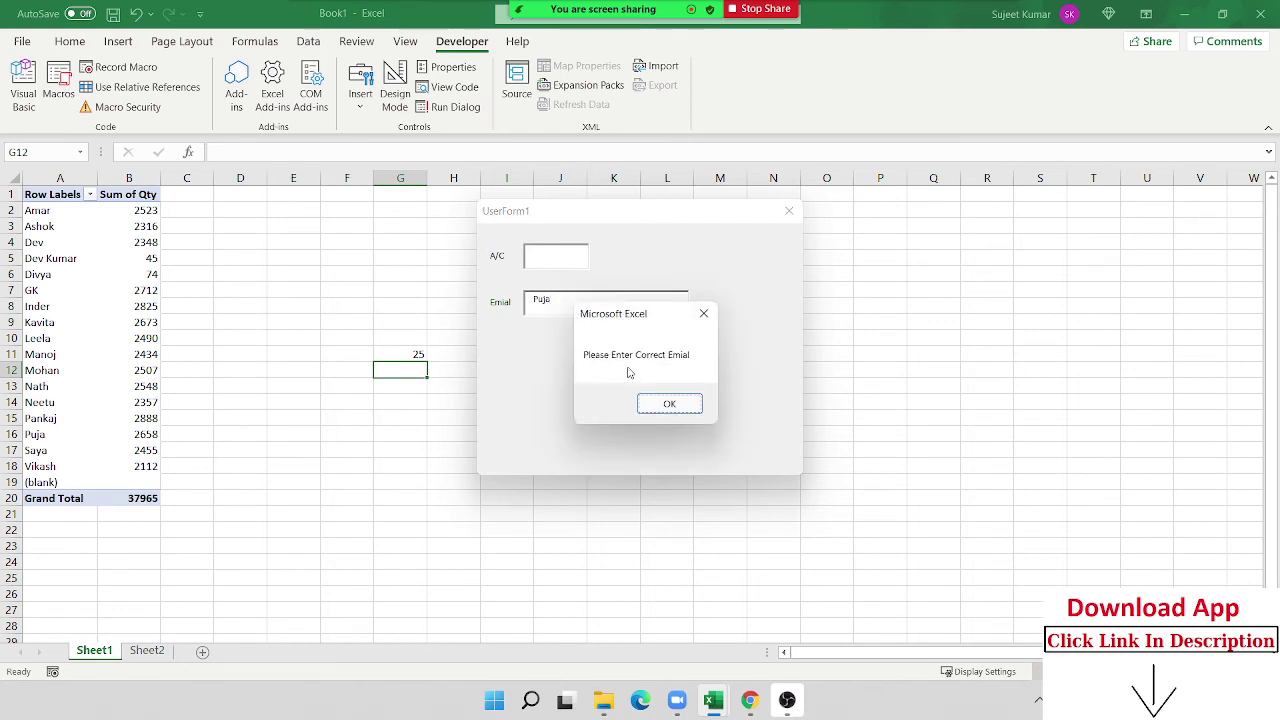
pyautogui.click(657, 406)
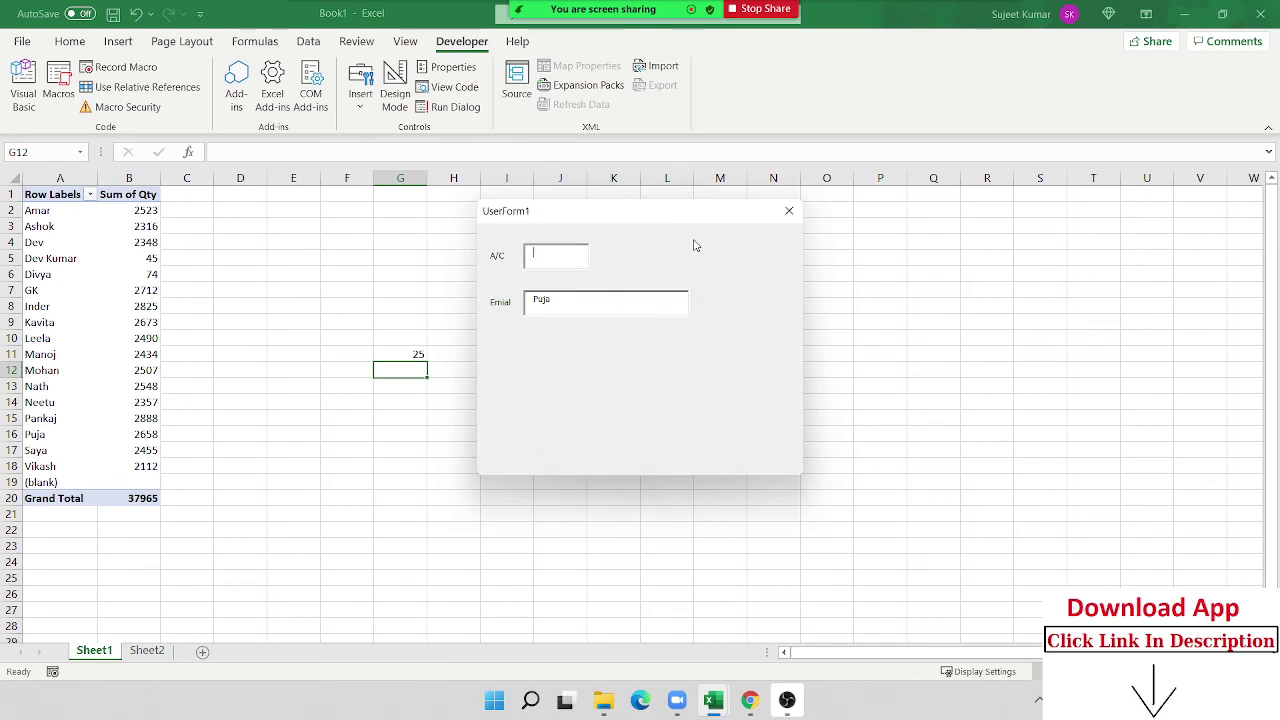
# - Close the running UserForm1 and return to the VBA form designer
pyautogui.click(789, 210)
pyautogui.hotkey('alt', 'F11')
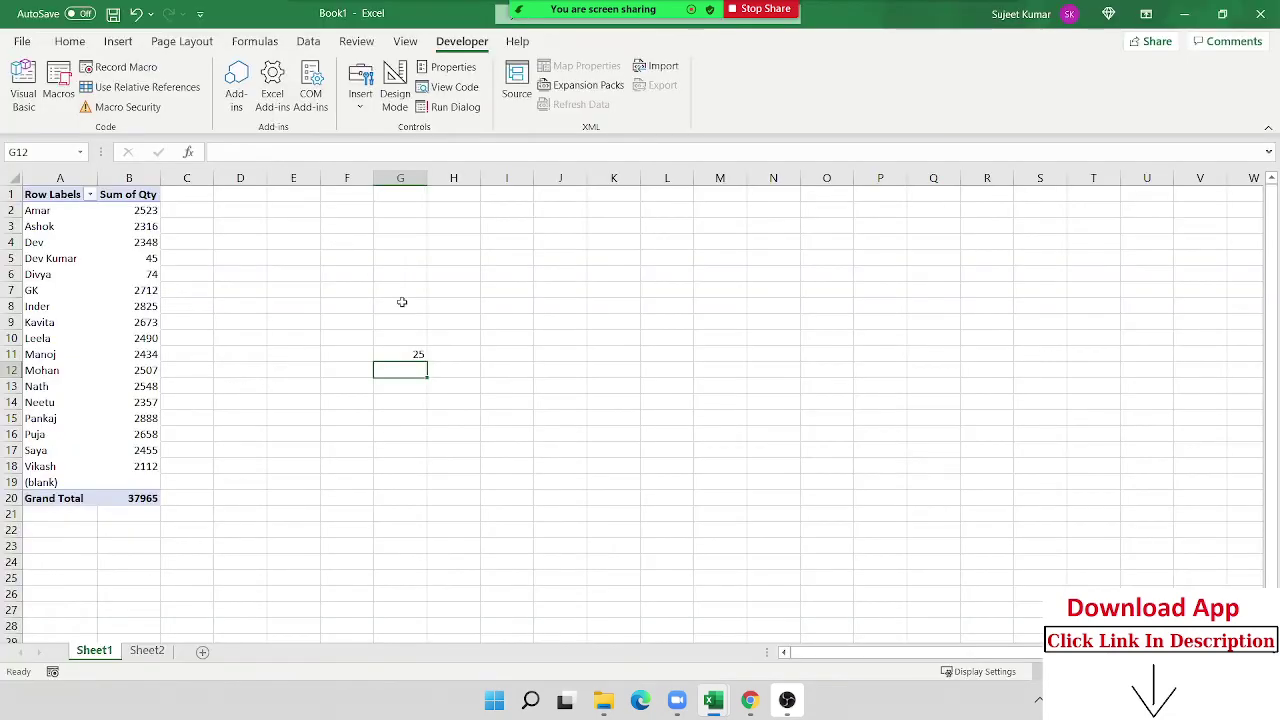
pyautogui.hotkey('alt', 'F11')
# - Select TextBox2, the Email box, on the UserForm1 designer
pyautogui.click(319, 187)
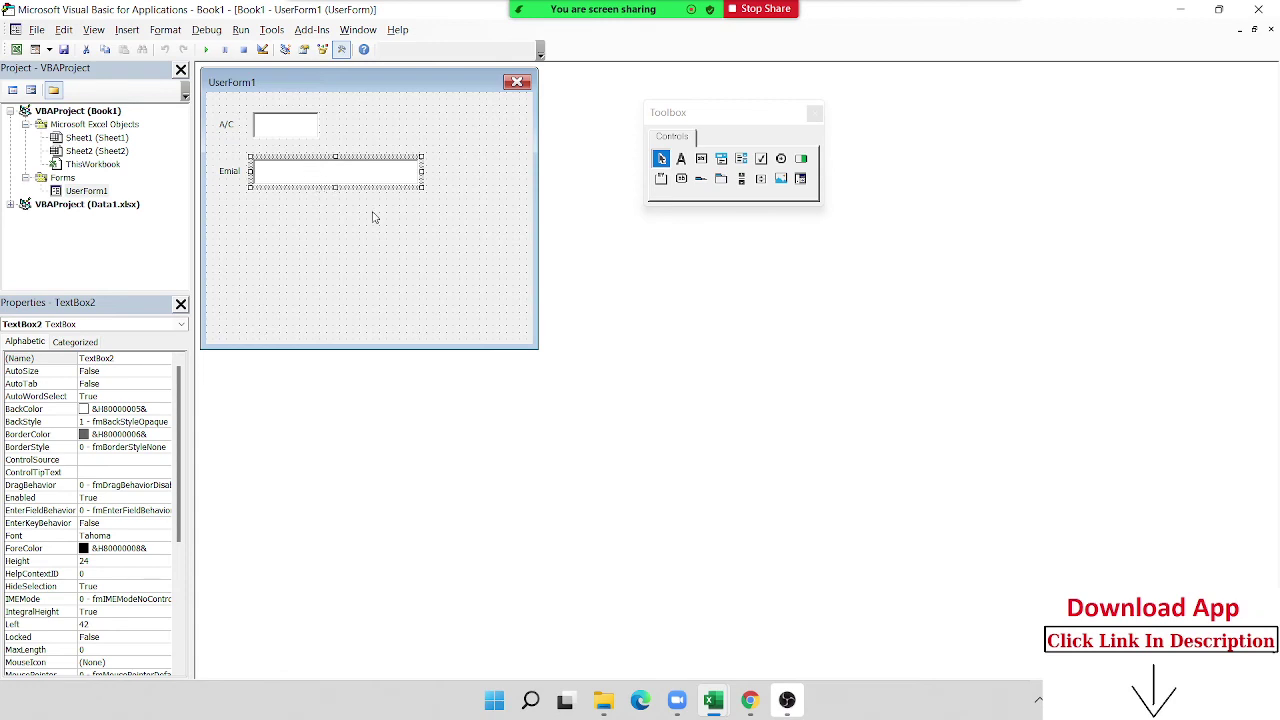
# - In TextBox2_AfterUpdate, replace Me.TextBox2.SetFocus with Me.TextBox2.EnterKeyBehavior = False
pyautogui.doubleClick(363, 186)
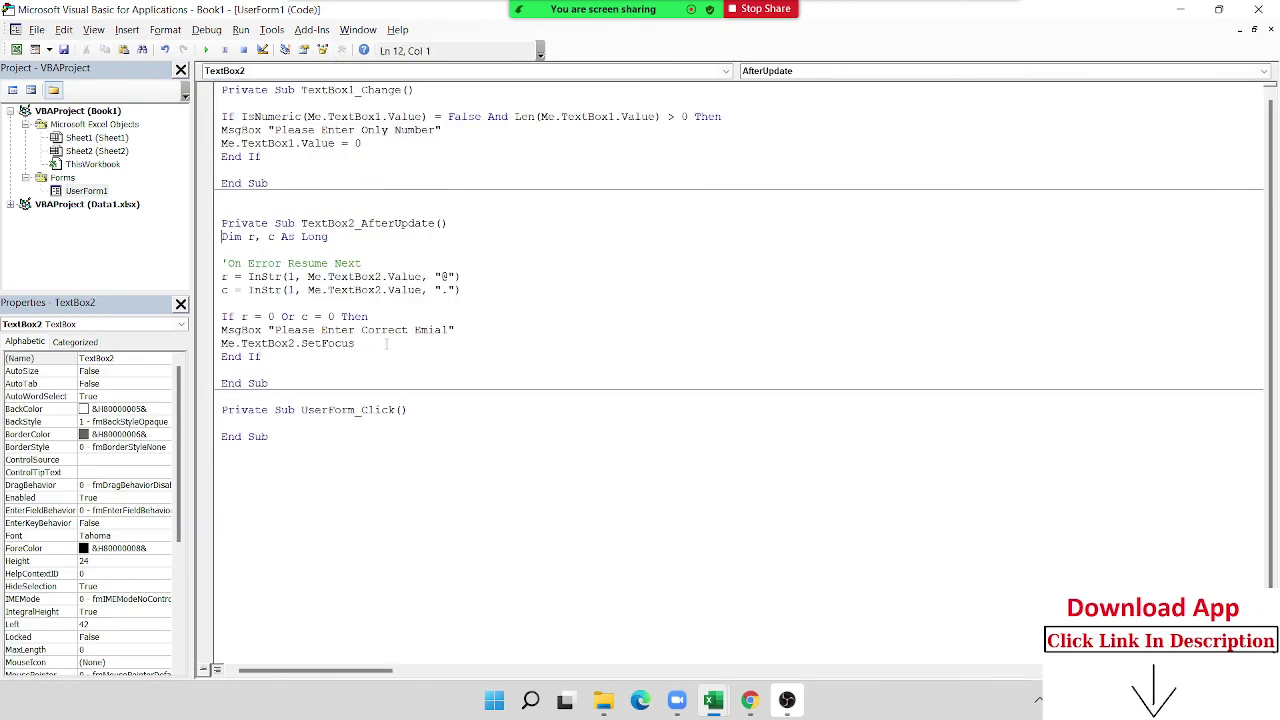
pyautogui.doubleClick(366, 351)
pyautogui.doubleClick(366, 343)
pyautogui.press('BackSpace')
pyautogui.press('BackSpace')
pyautogui.write('.')
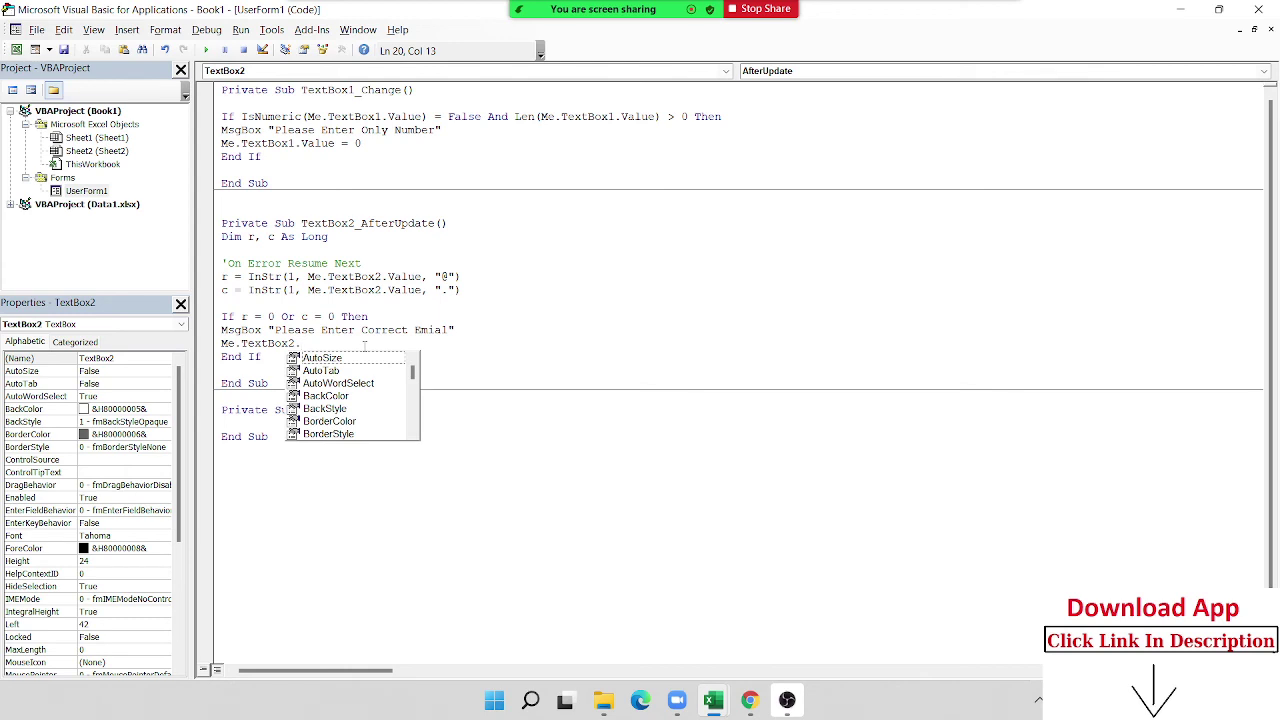
pyautogui.write('en')
pyautogui.press('Down')
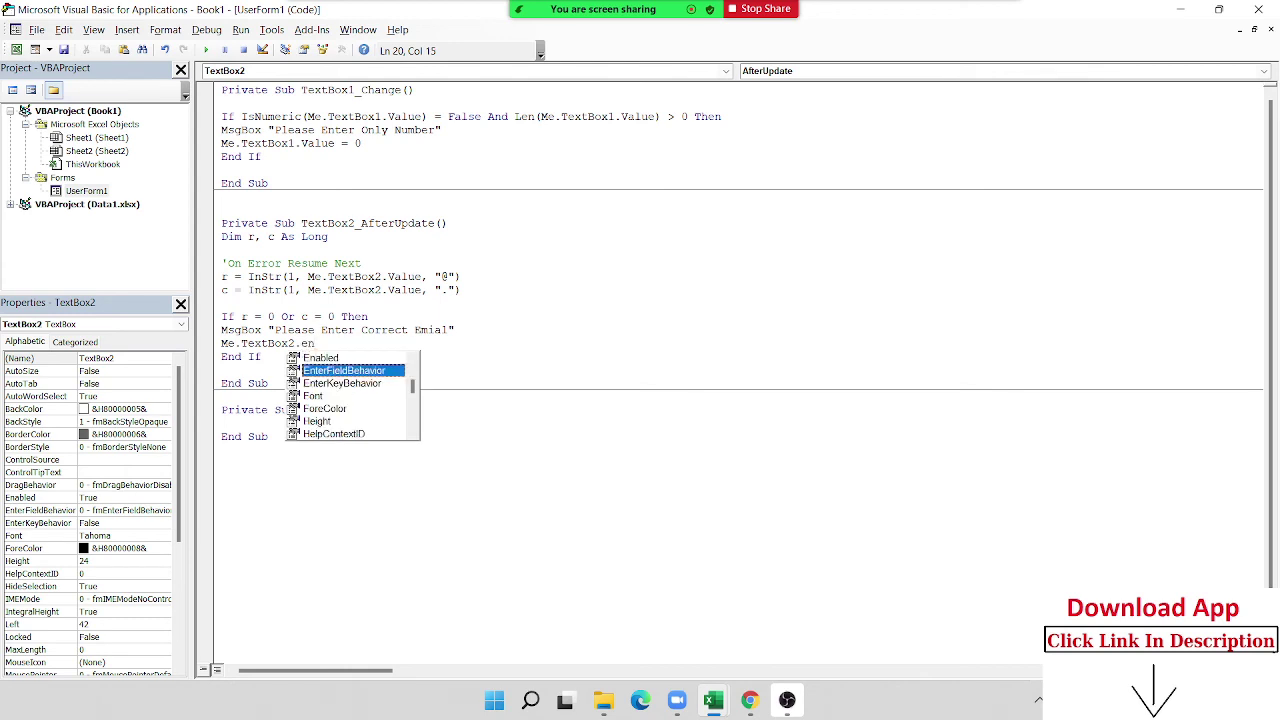
pyautogui.press('Down')
pyautogui.press('Tab')
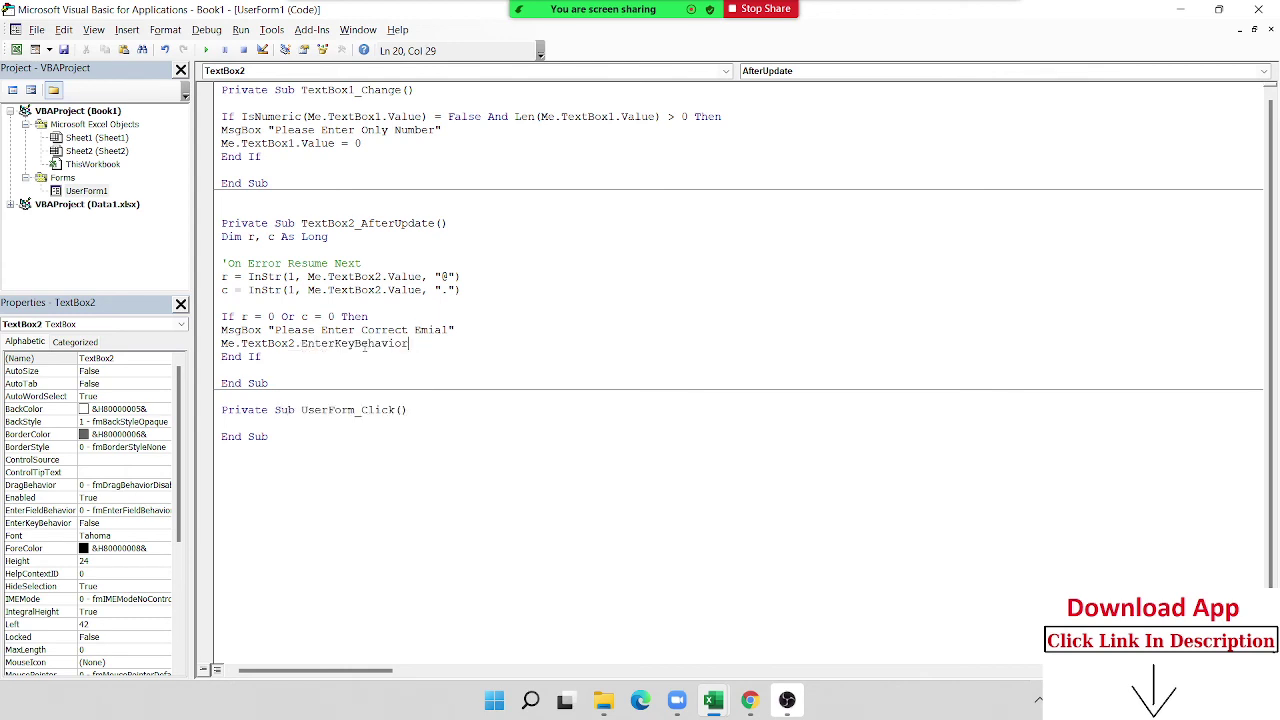
pyautogui.write('=')
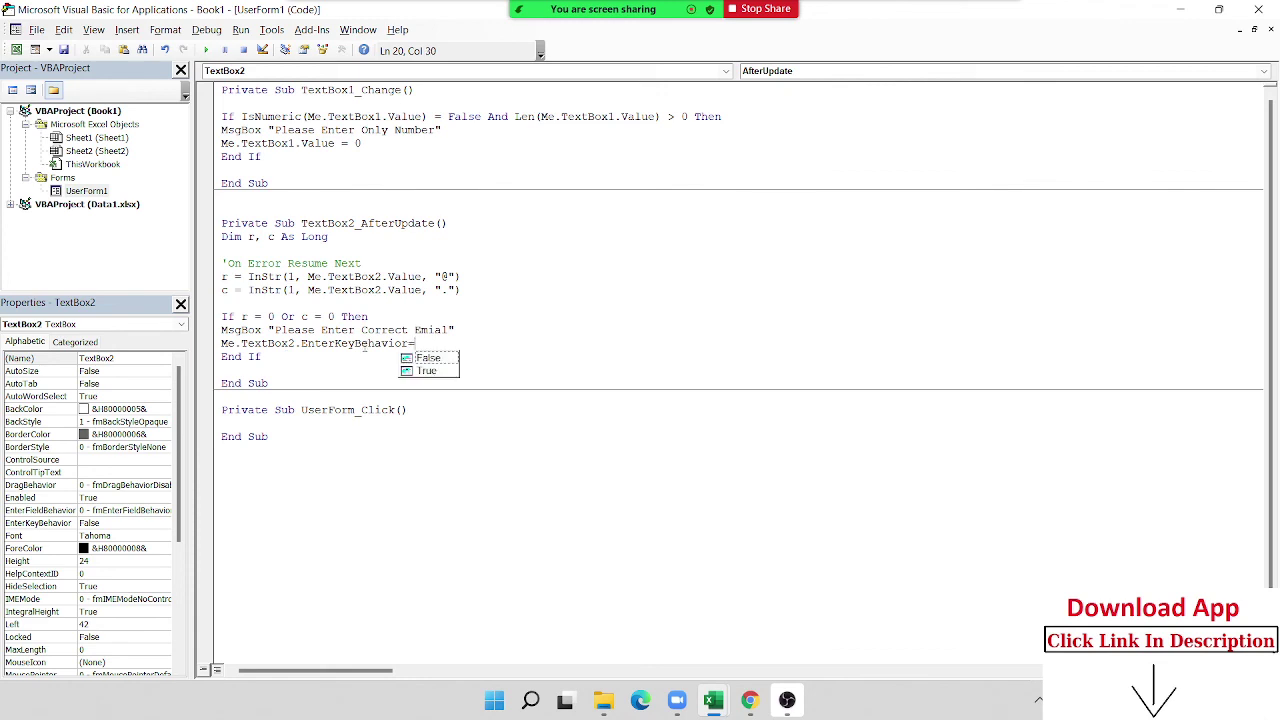
pyautogui.press('Tab')
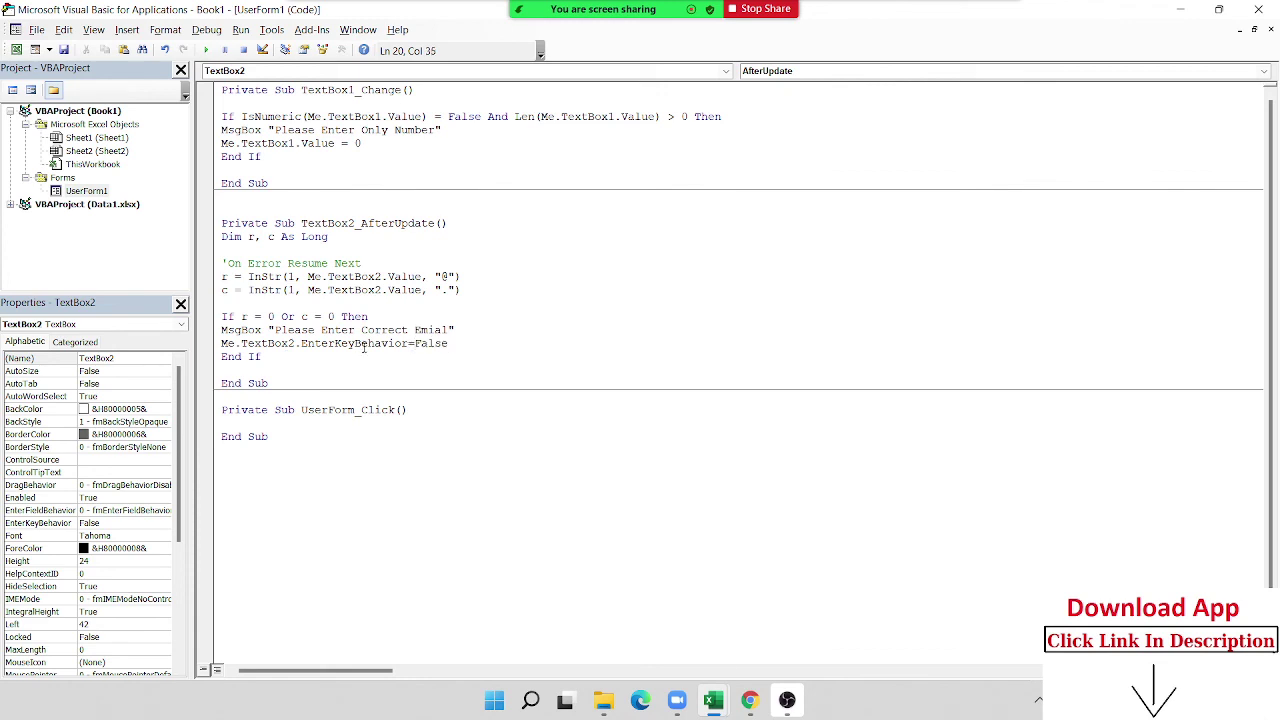
pyautogui.click(351, 372)
pyautogui.click(308, 354)
# - Run UserForm1, test 'sadas' in the Email box, dismiss the warning, and close the form
pyautogui.click(208, 50)
pyautogui.click(569, 308)
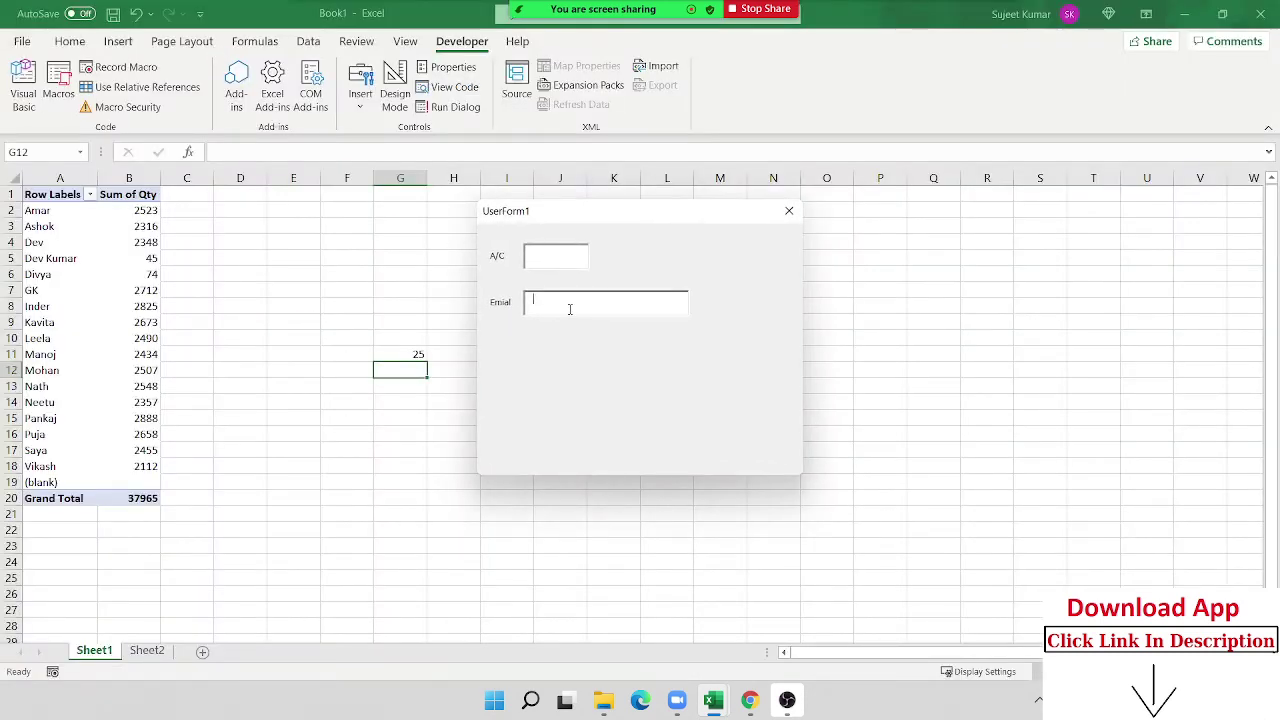
pyautogui.write('sadas')
pyautogui.press('Tab')
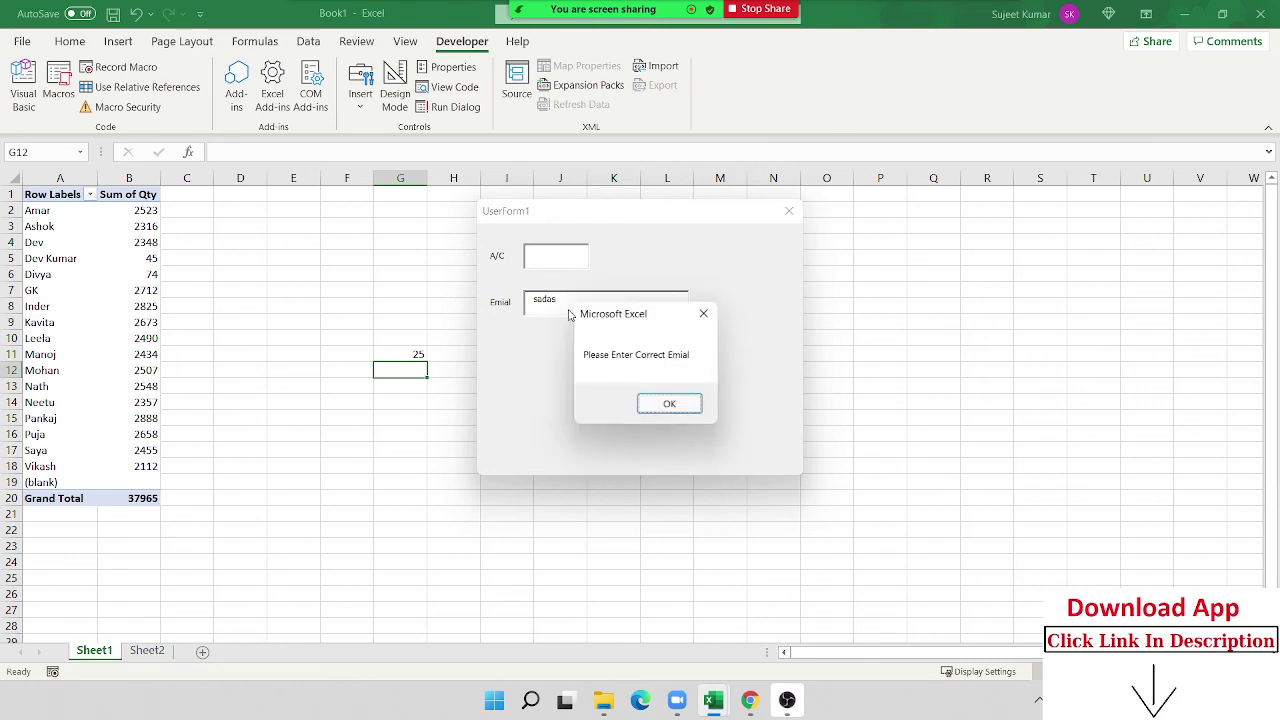
pyautogui.click(665, 408)
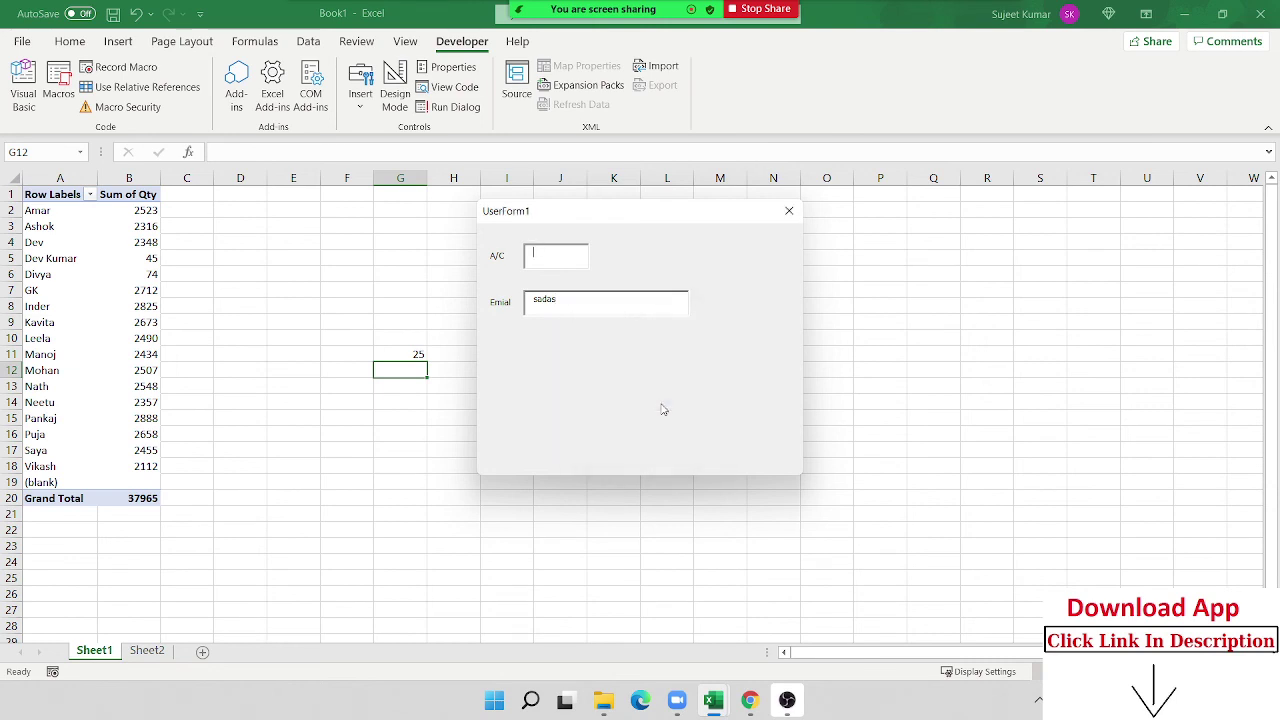
pyautogui.click(789, 210)
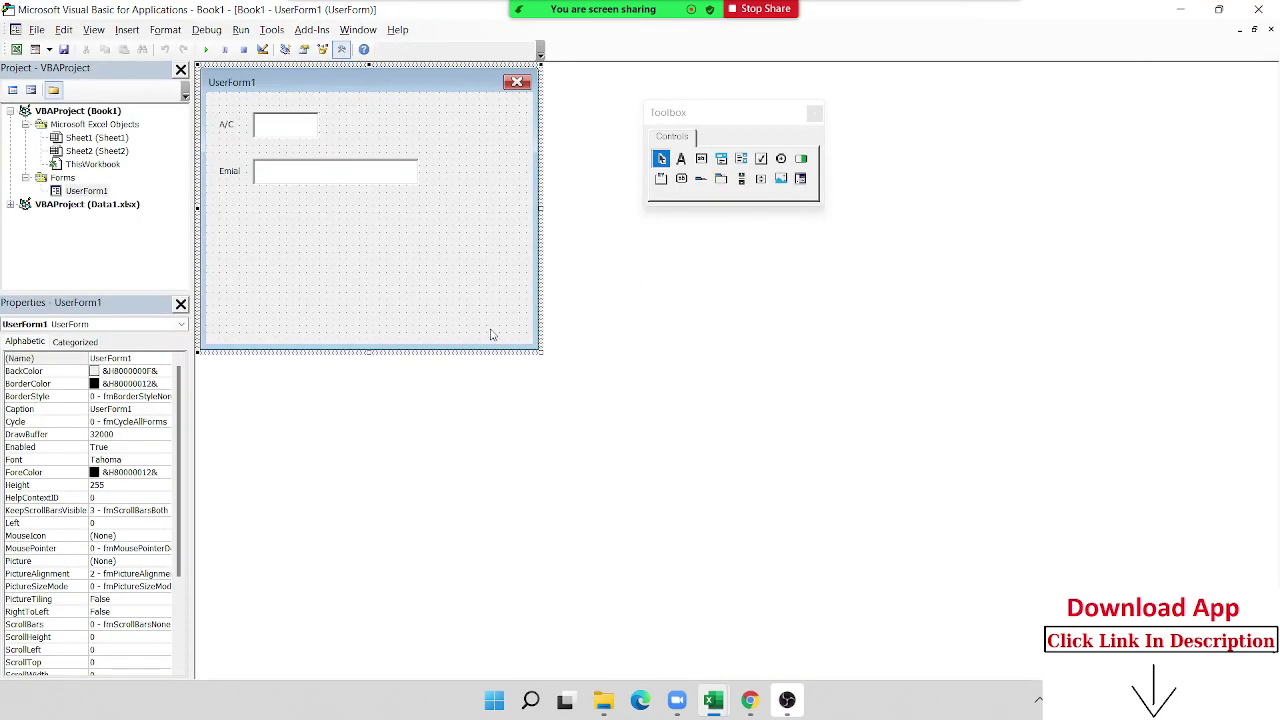
# - Change the EnterKeyBehavior value on the Email box's code line from False to True
pyautogui.doubleClick(385, 172)
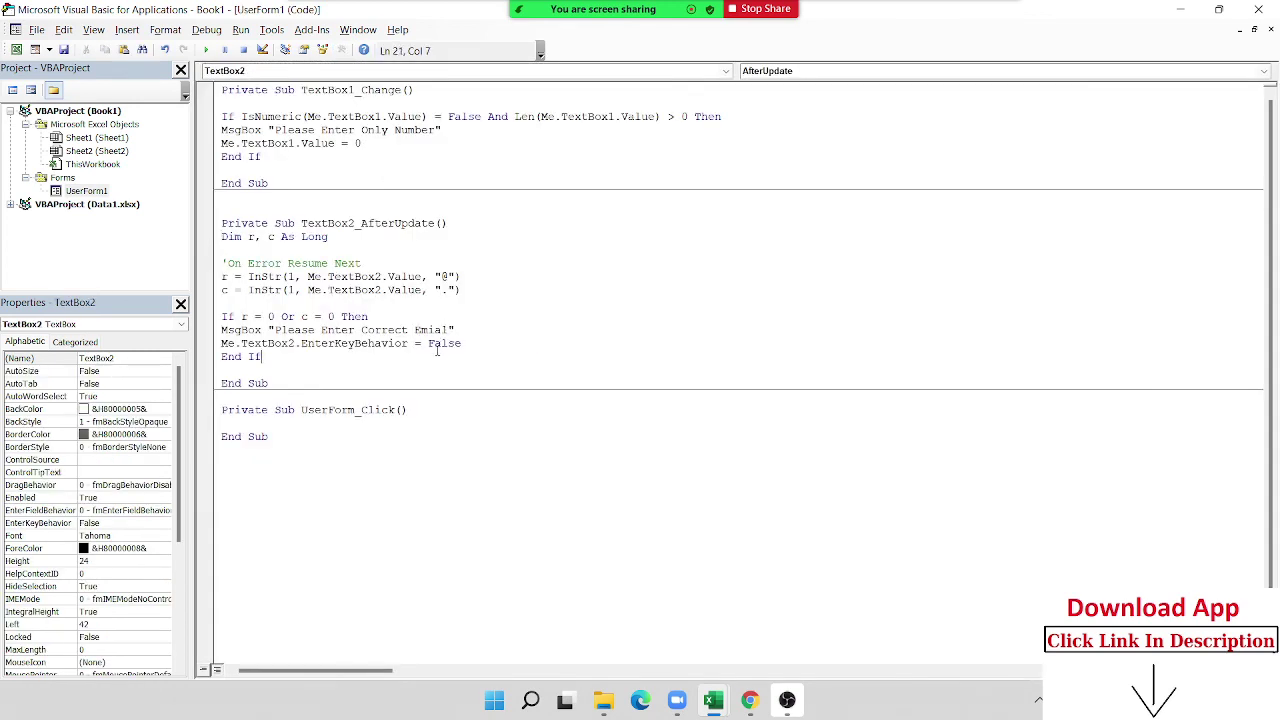
pyautogui.doubleClick(440, 344)
pyautogui.write('t')
pyautogui.write('reu')
pyautogui.click(438, 371)
pyautogui.doubleClick(456, 343)
pyautogui.write('t')
pyautogui.write('rue')
pyautogui.click(455, 358)
# - Rerun UserForm1, test 'sd' in the Email box, and dismiss the correct-email warning
pyautogui.click(206, 49)
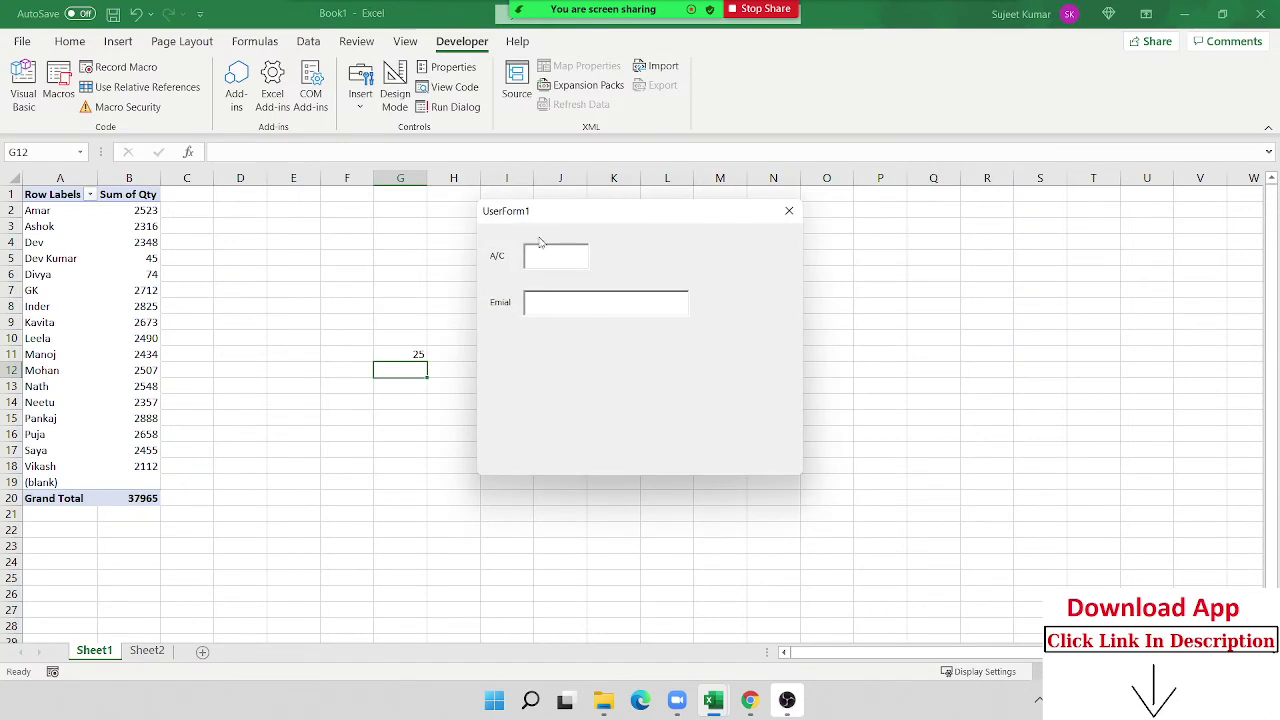
pyautogui.click(569, 309)
pyautogui.write('sd')
pyautogui.press('Tab')
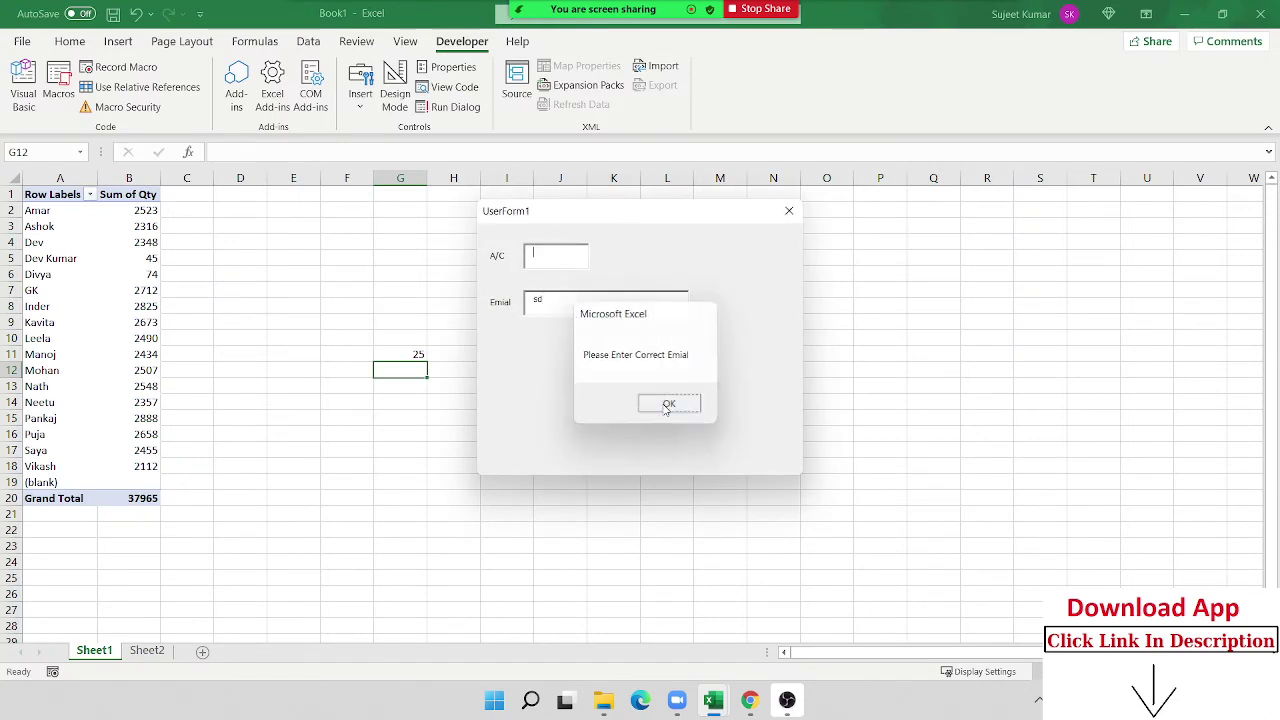
pyautogui.click(666, 407)
# - Close the test form, review the Email box's code, then show the desktop
pyautogui.click(789, 210)
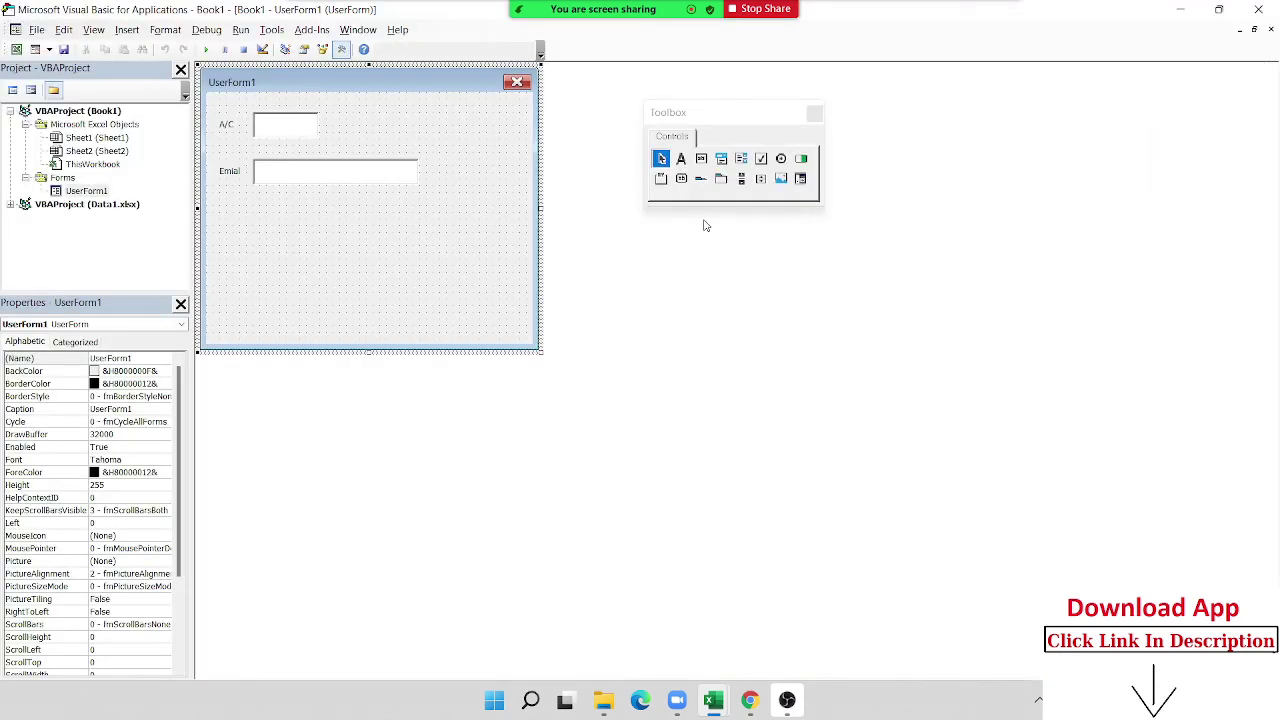
pyautogui.doubleClick(384, 180)
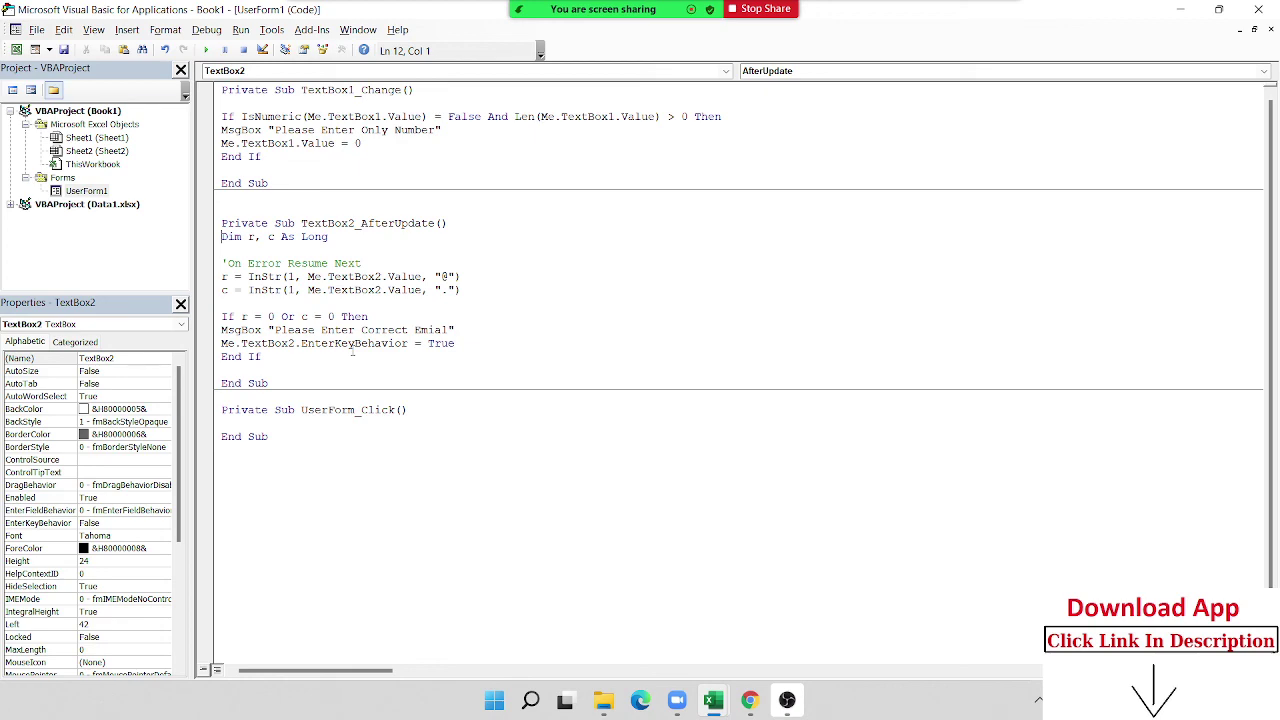
pyautogui.press('super+d')
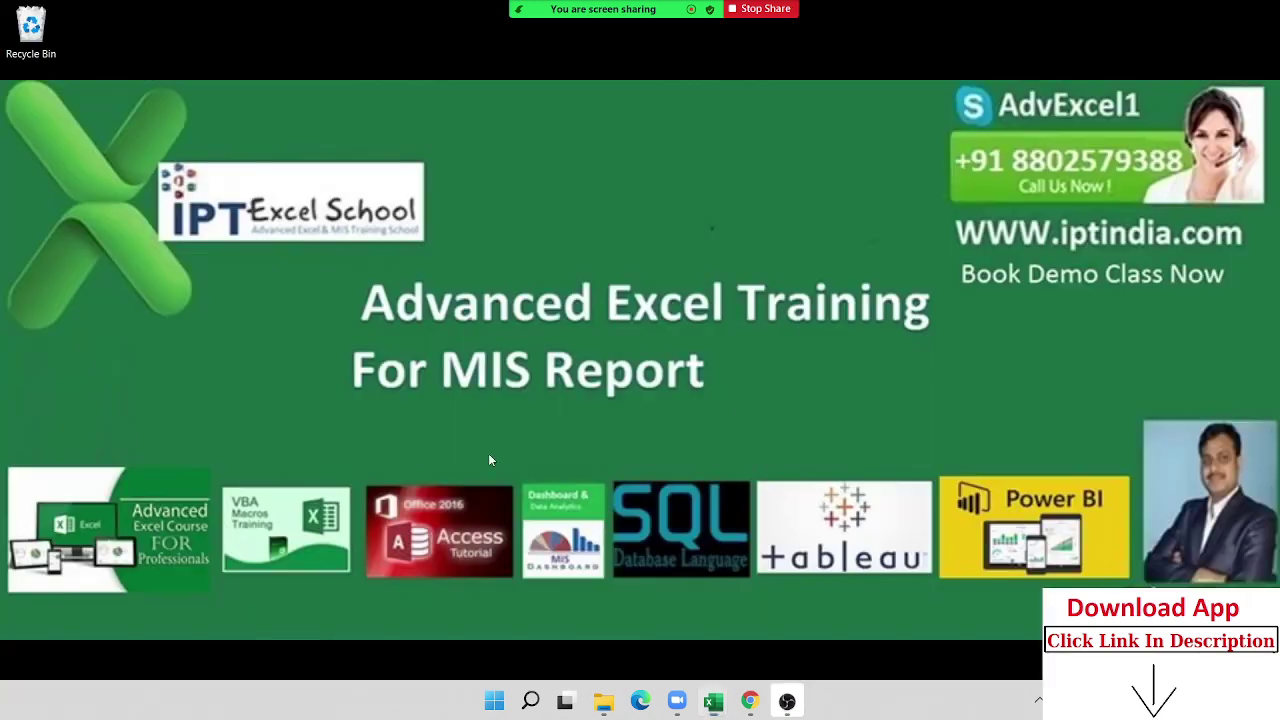